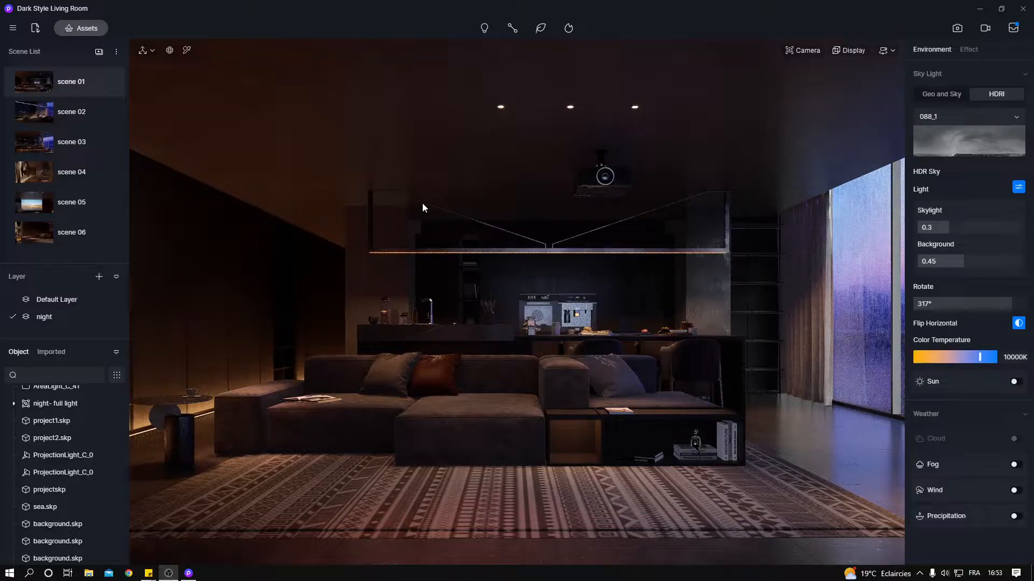
Step: View the saved scenes 02, 03 and 04, and return to scene 01
mouse_move(497, 276)
right_mouse_down()
mouse_move(481, 278)
mouse_move(497, 277)
right_mouse_up()
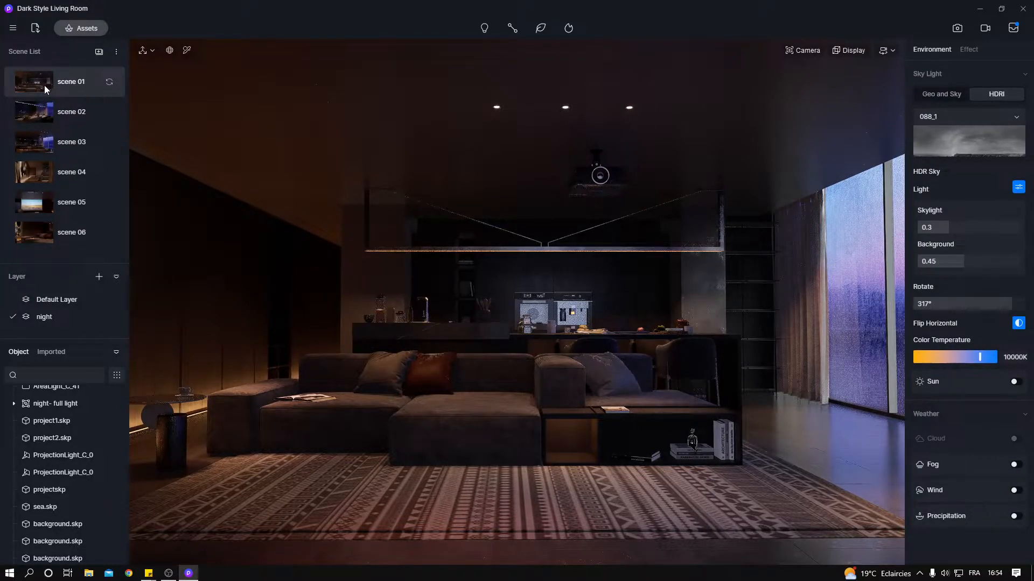
left_click(36, 113)
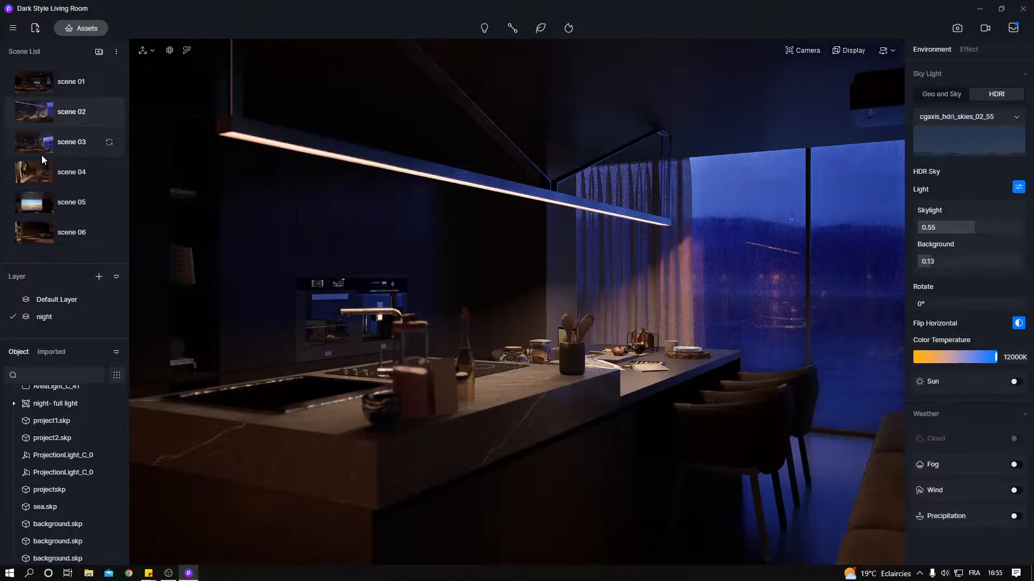
left_click(59, 151)
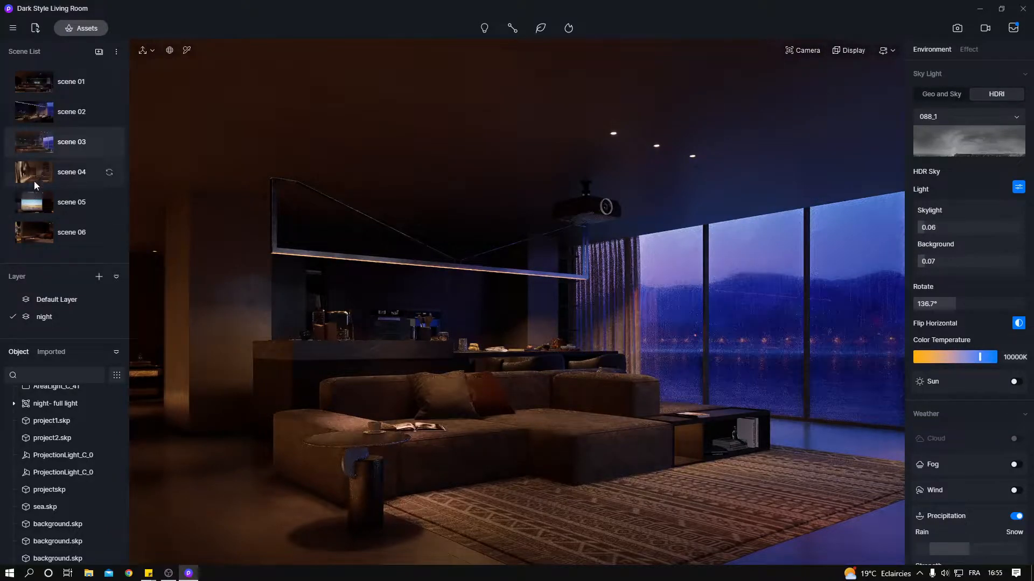
left_click(34, 175)
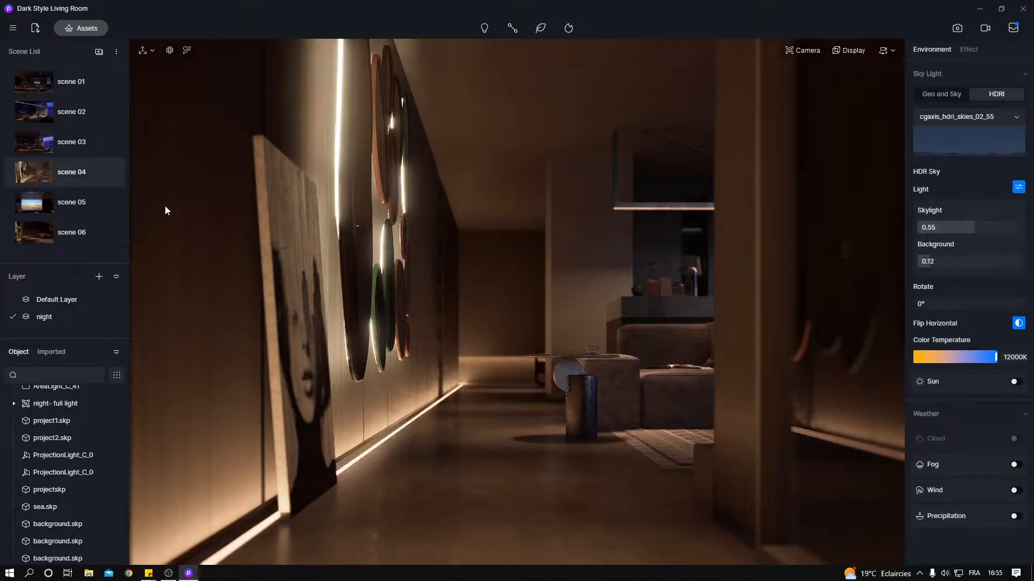
left_click(41, 88)
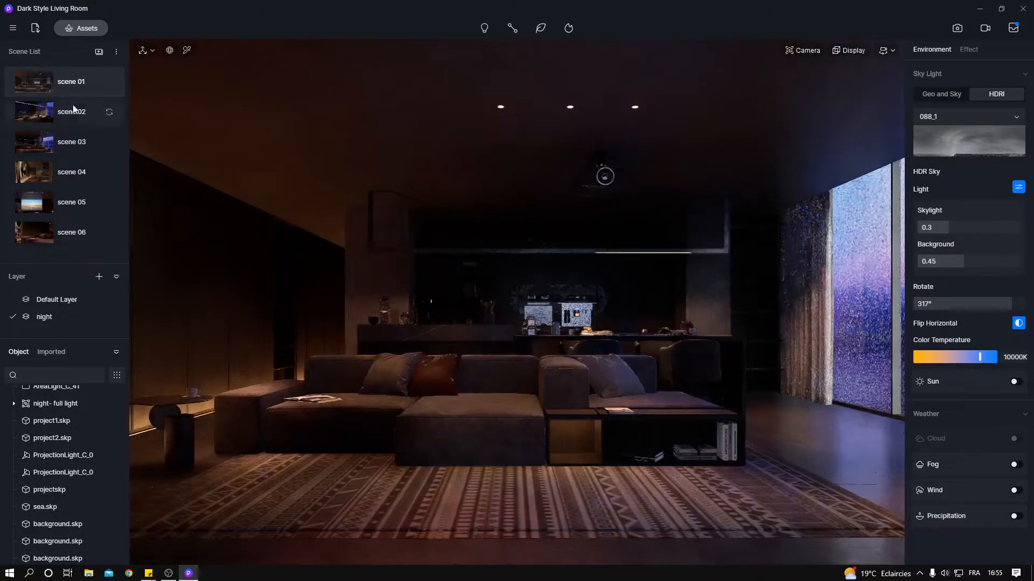
Step: Save a new scene from a camera view across the sofa towards the mirror wall and kitchen
scroll(460, 286, "up", 3)
mouse_move(554, 289)
right_mouse_down()
mouse_move(414, 295)
mouse_move(614, 301)
mouse_move(543, 291)
right_mouse_up()
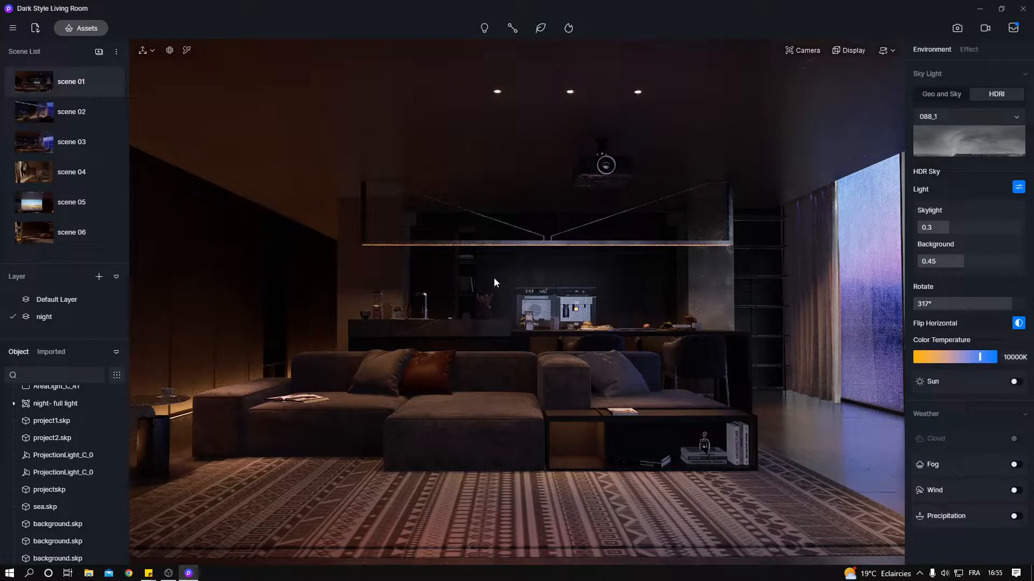
scroll(485, 276, "up", 5)
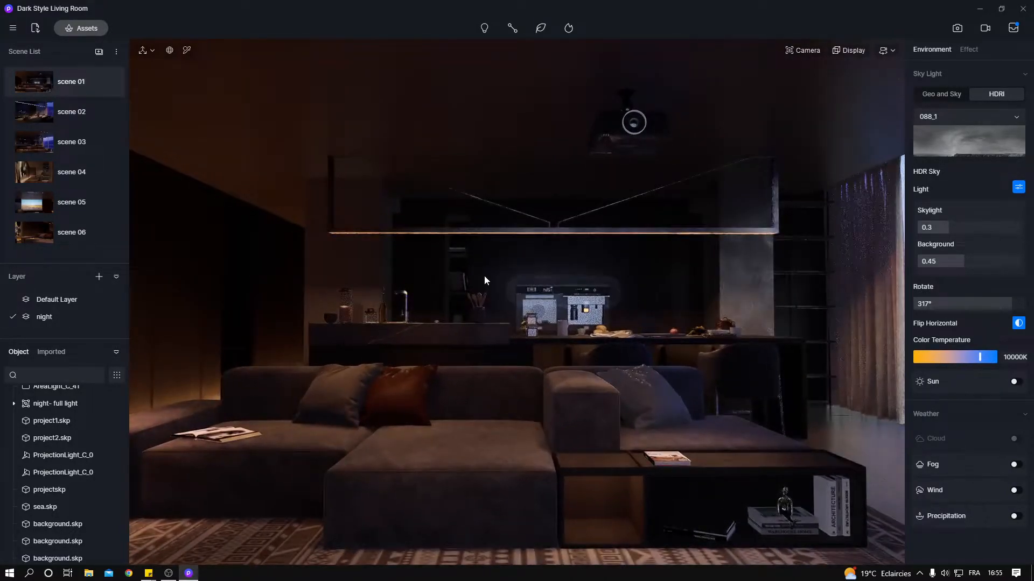
key("a")
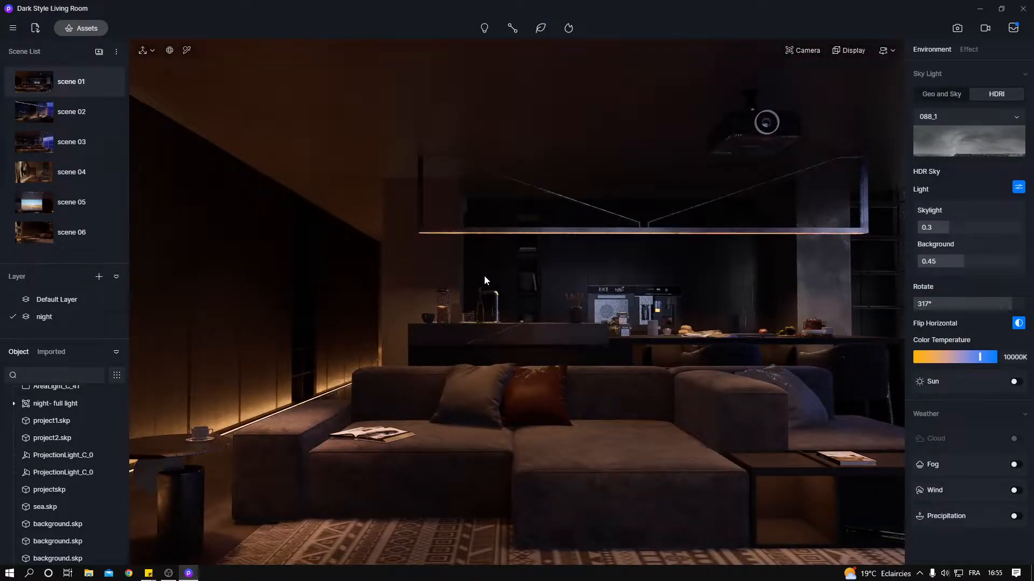
key("d")
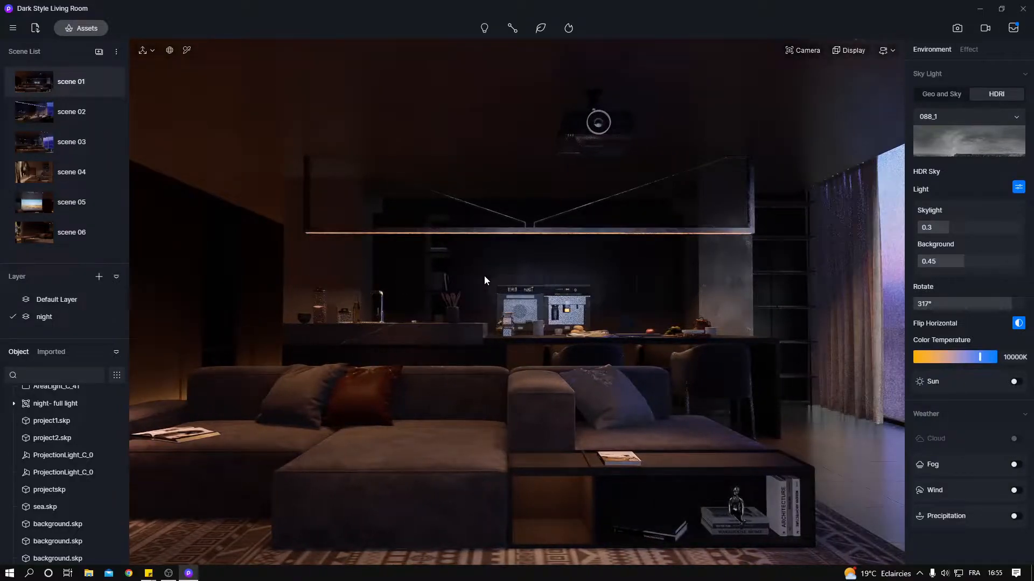
scroll(484, 276, "down", 5)
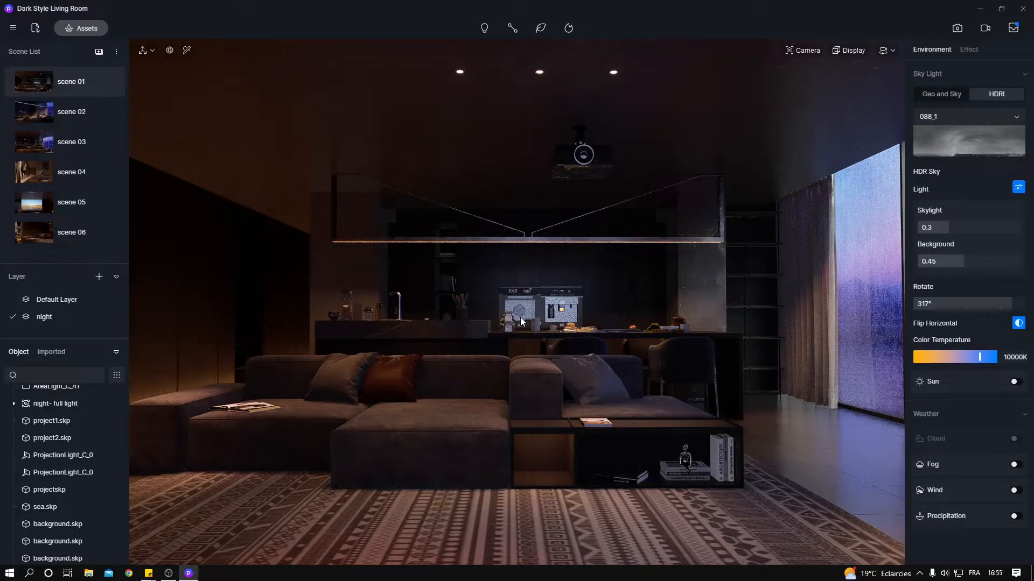
right_click_drag(525, 303, 502, 325)
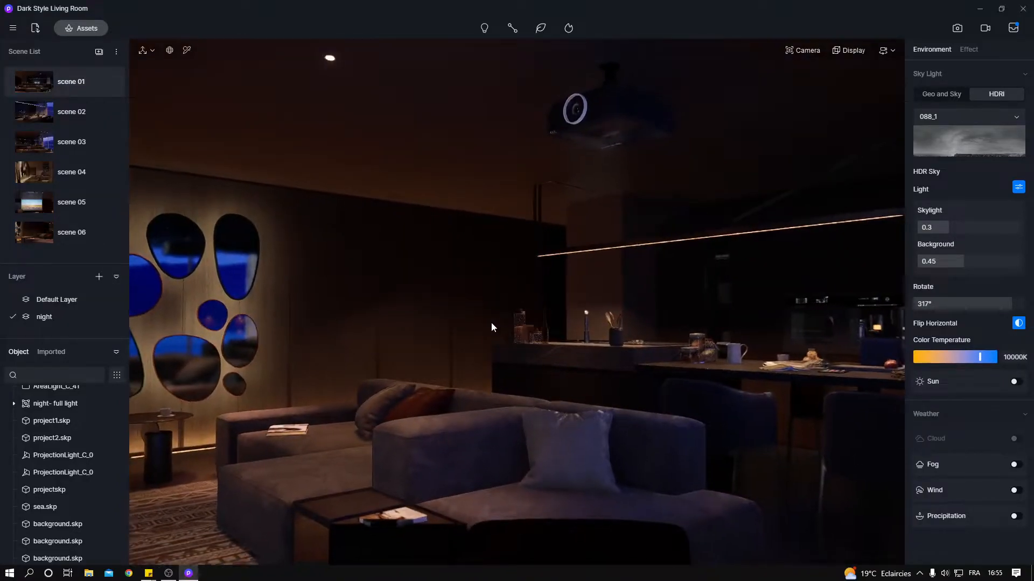
scroll(491, 322, "down", 4)
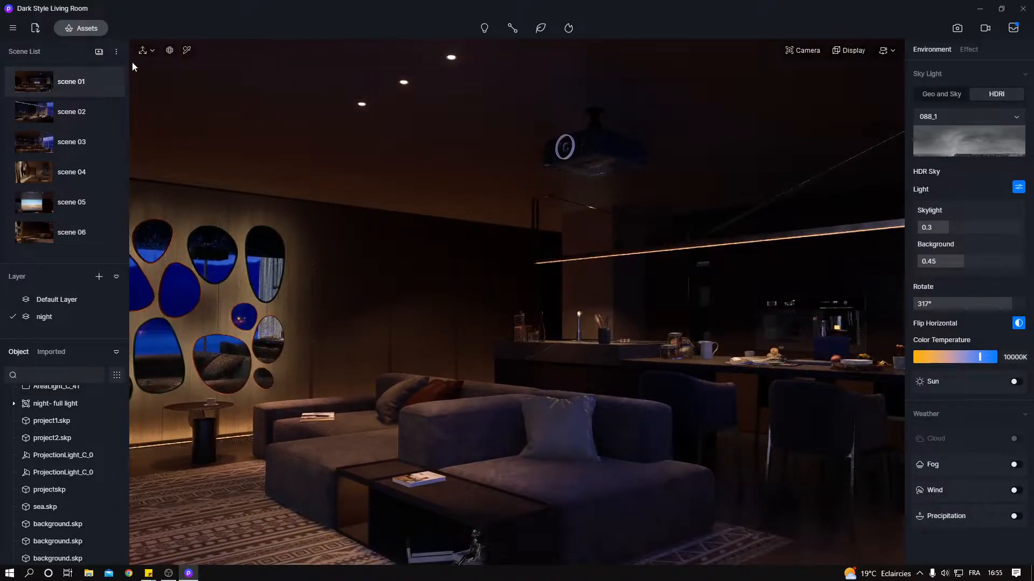
left_click(99, 52)
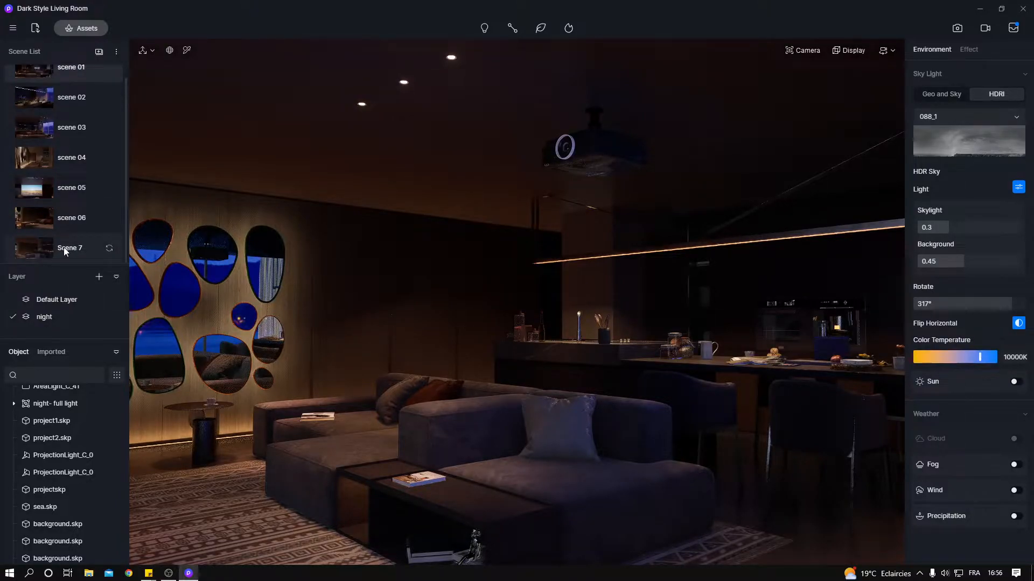
Step: Compare the views by switching to scene 01 and back to Scene 7
scroll(45, 95, "up", 1)
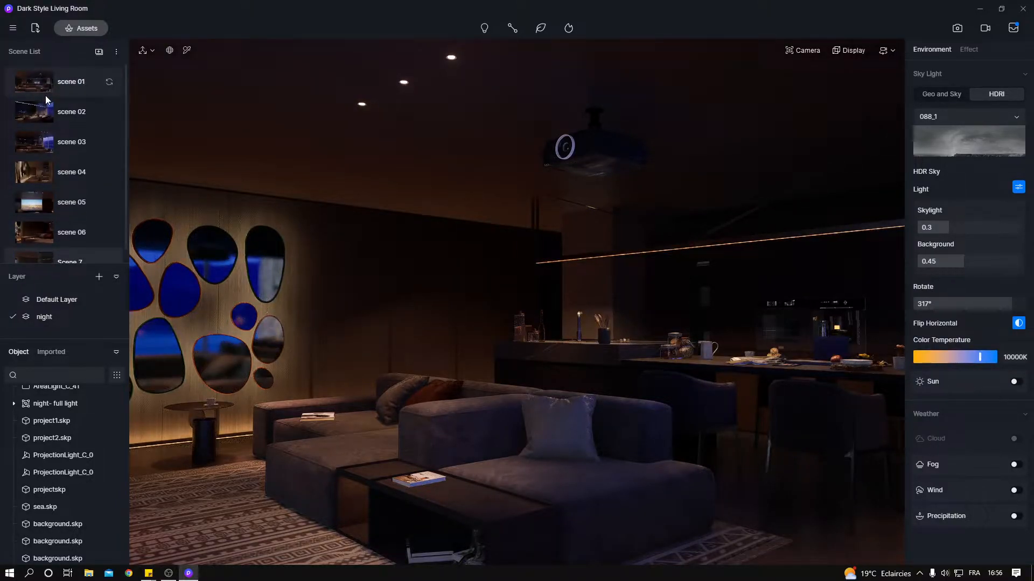
left_click(43, 94)
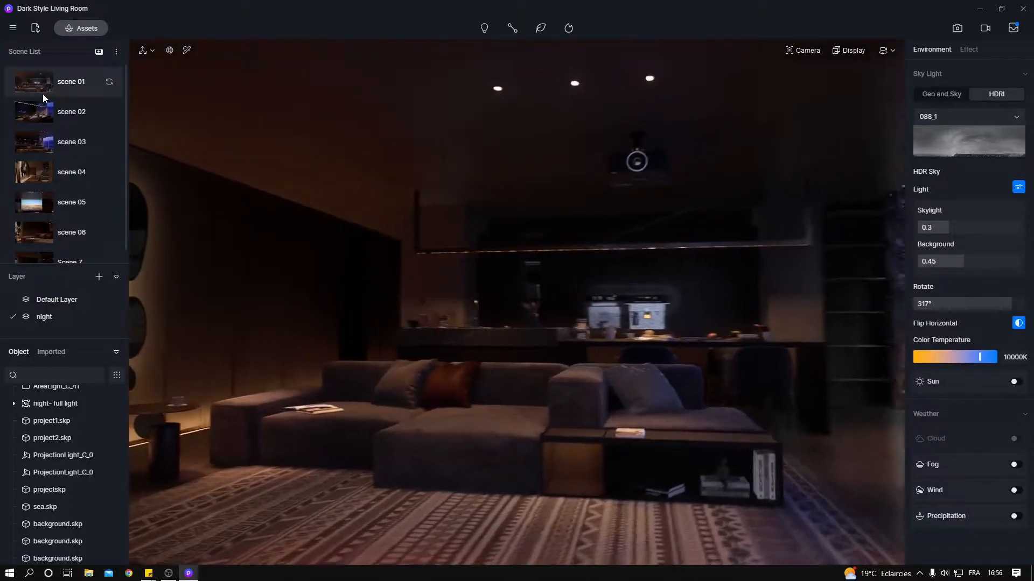
left_click(44, 257)
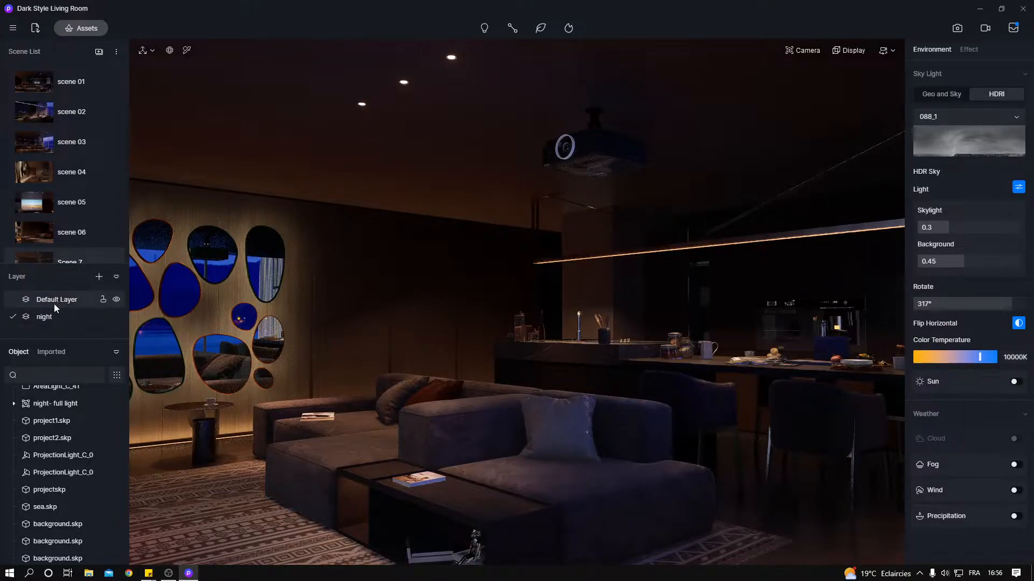
Step: Hide the night layer and undo that change
left_click(116, 317)
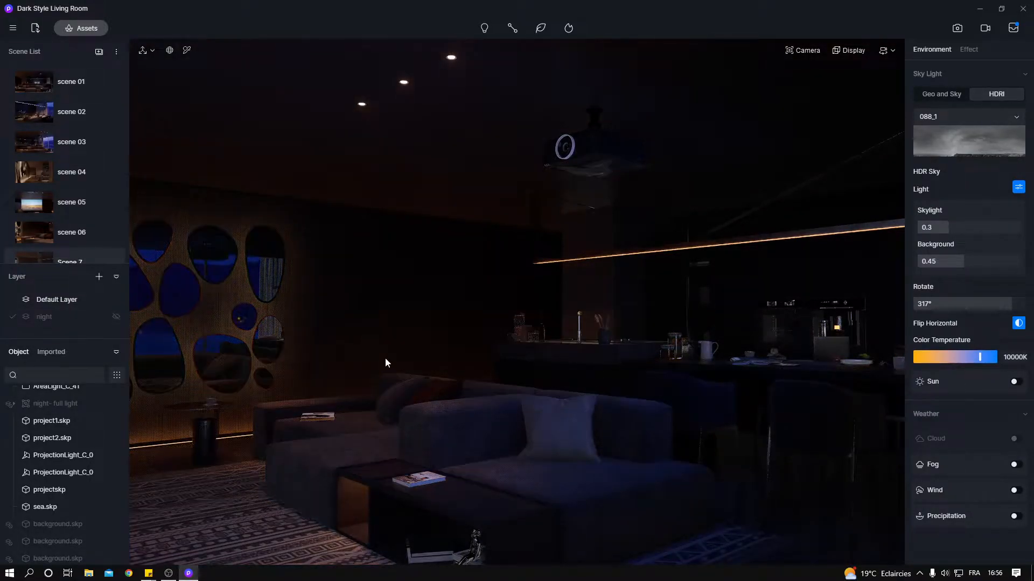
key("ctrl+z")
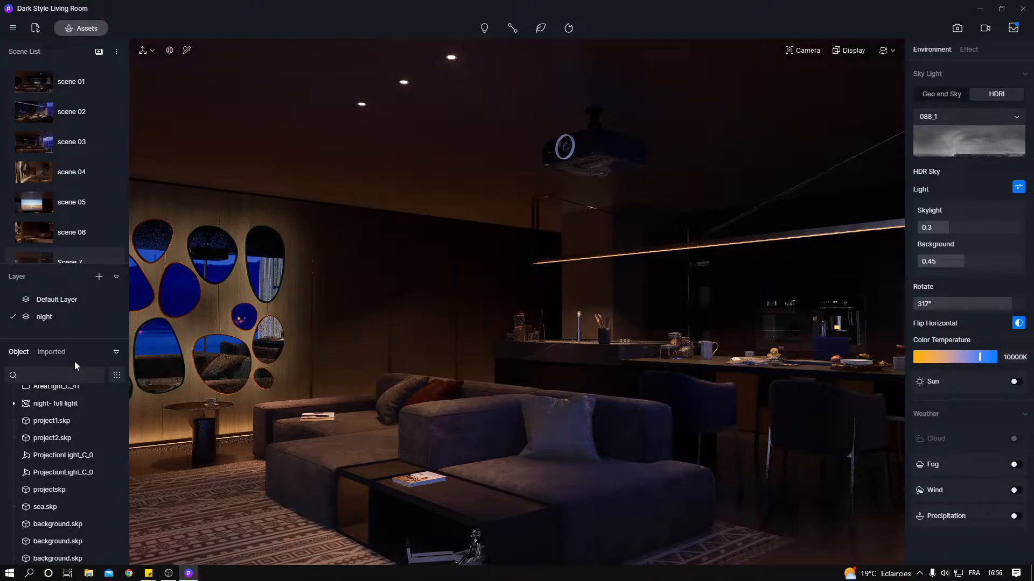
Step: Look through the scene's object list, and inspect the sofa's cloth material and the wall mirror model
scroll(70, 405, "up", 1)
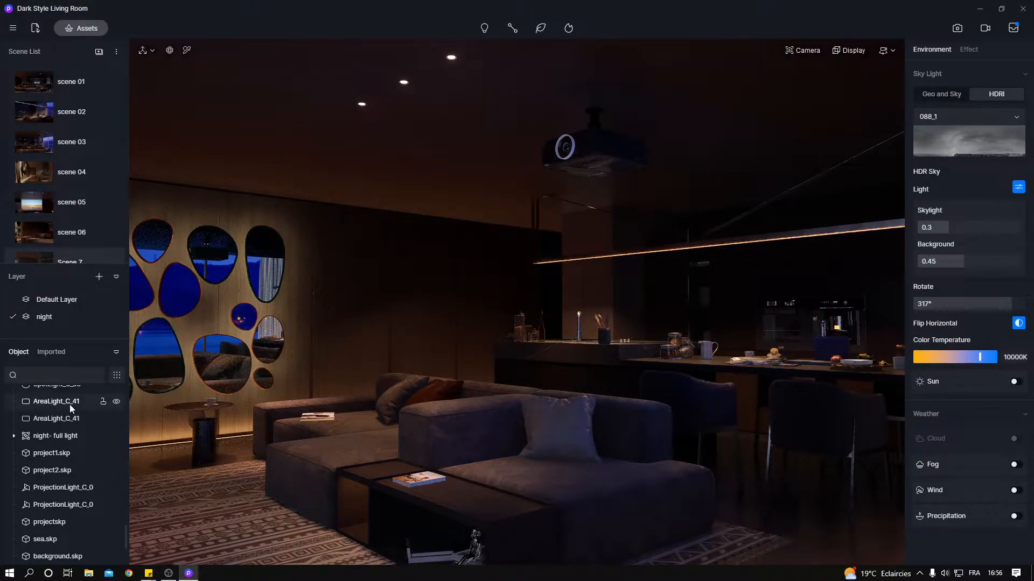
scroll(70, 405, "up", 10)
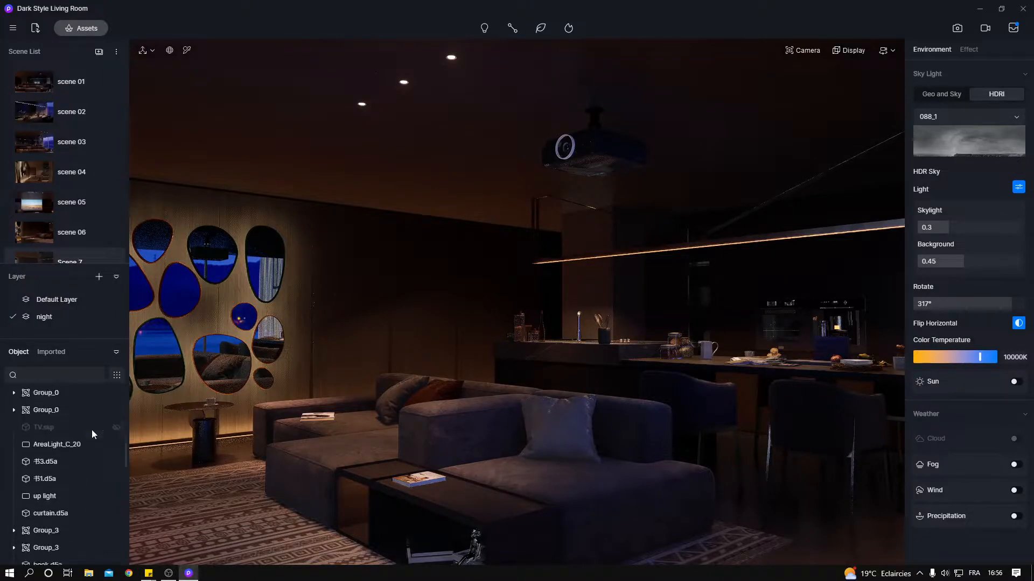
scroll(92, 429, "up", 5)
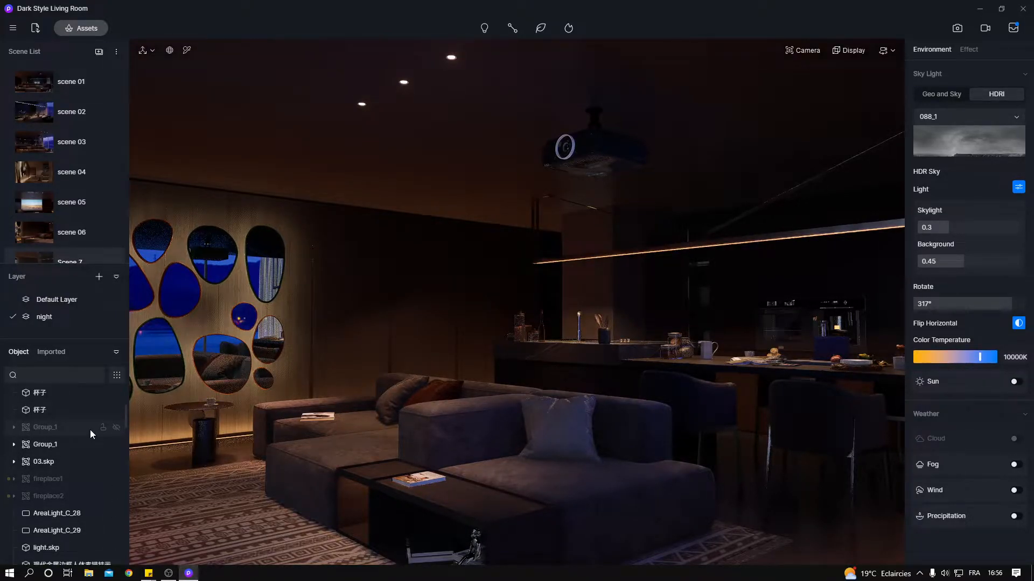
scroll(67, 431, "down", 4)
scroll(73, 447, "down", 5)
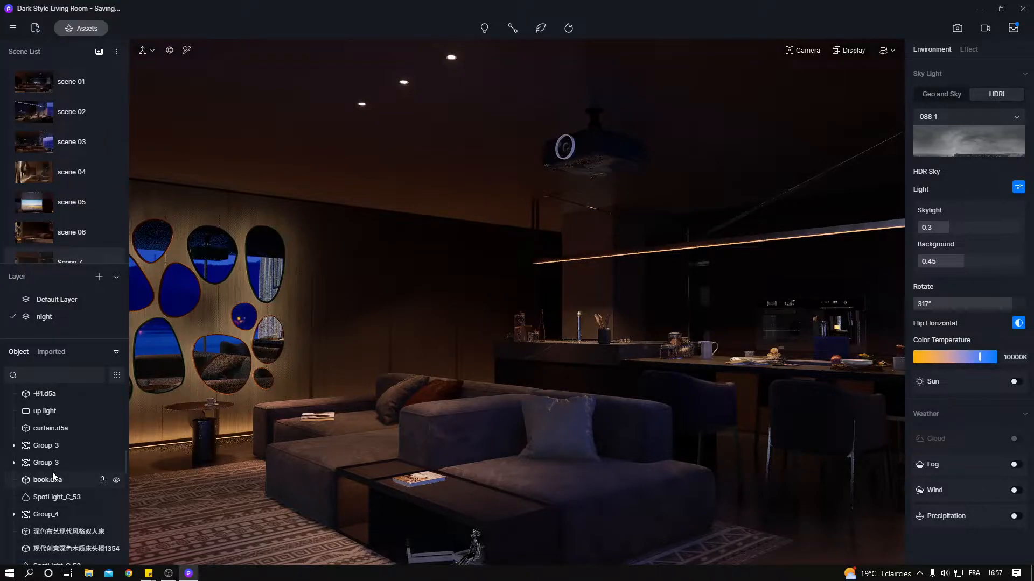
scroll(51, 486, "up", 1)
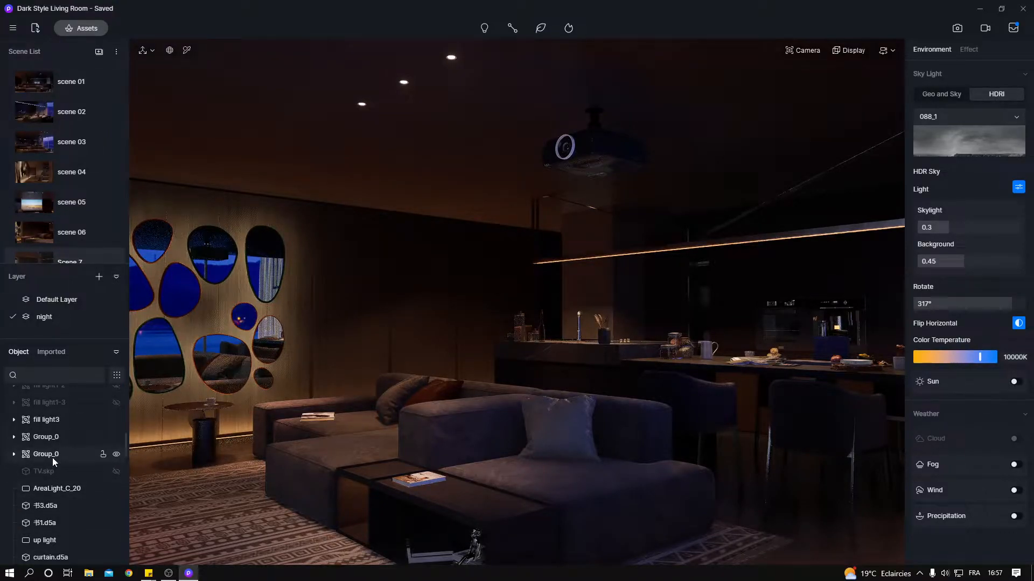
scroll(52, 458, "up", 2)
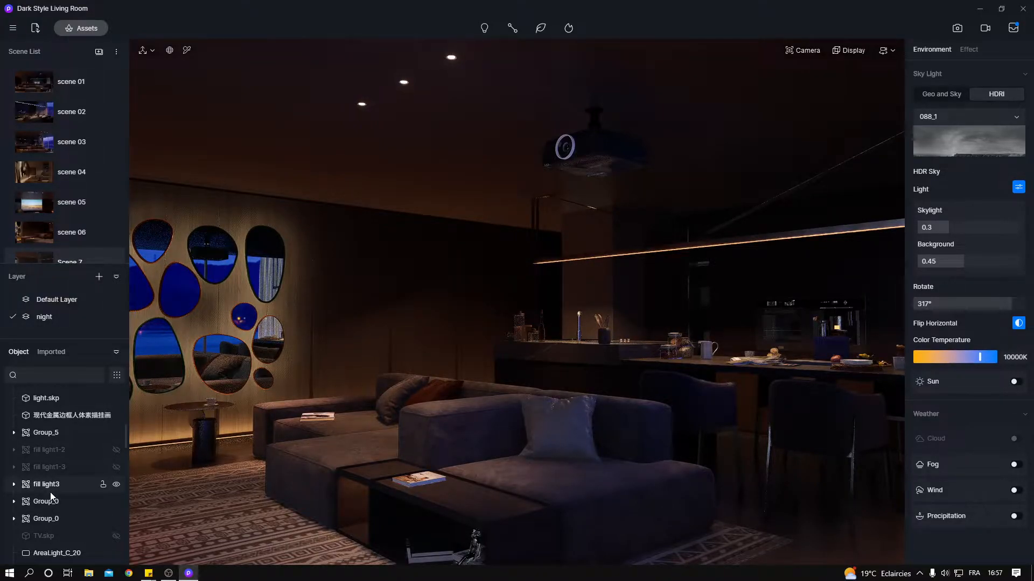
left_click(321, 451)
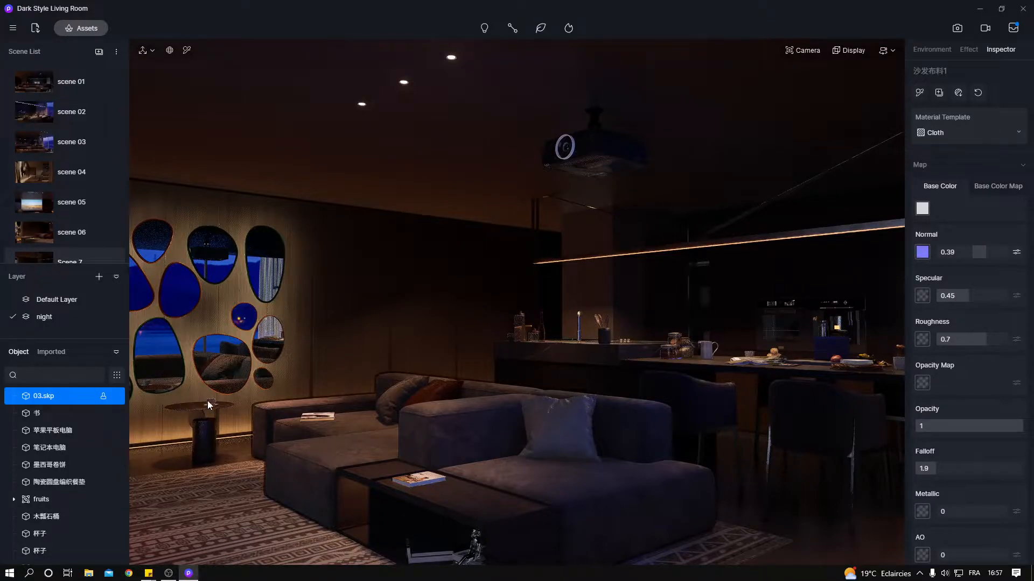
left_click(225, 373)
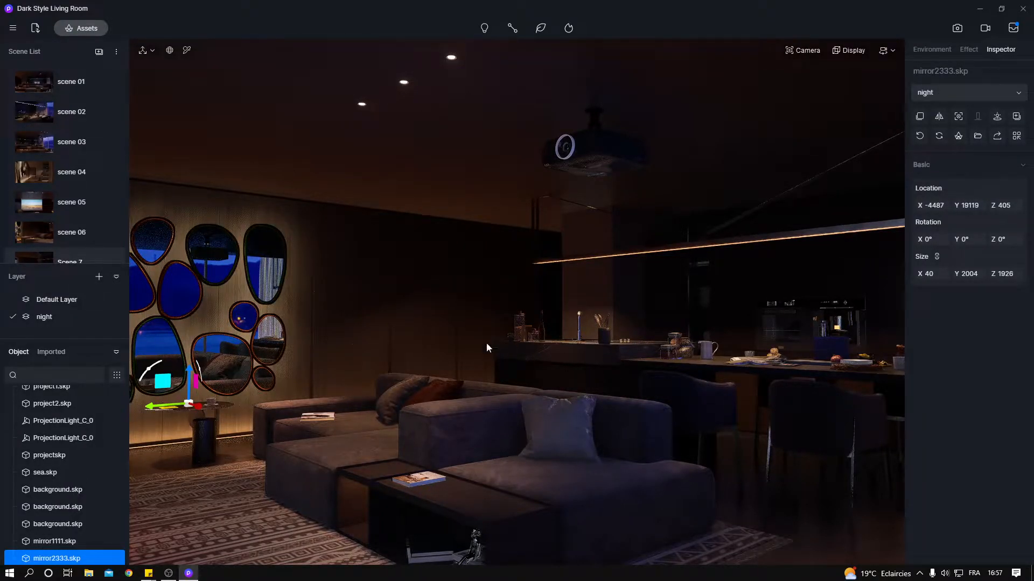
left_click(12, 31)
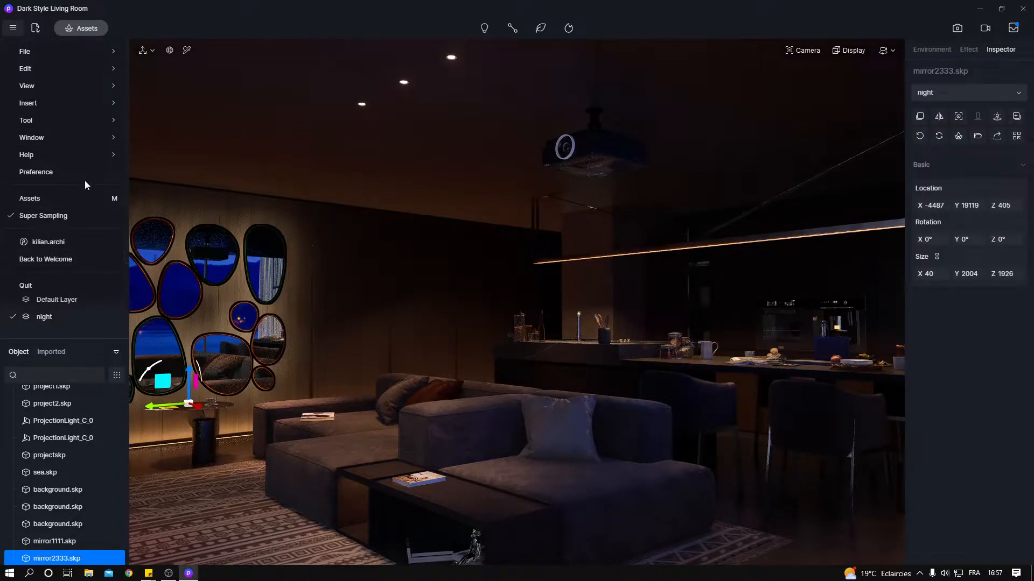
mouse_move(47, 137)
left_click(159, 27)
Step: Open the asset library over the viewport and display its materials as small icons
left_click(95, 28)
left_click_drag(122, 18, 247, 46)
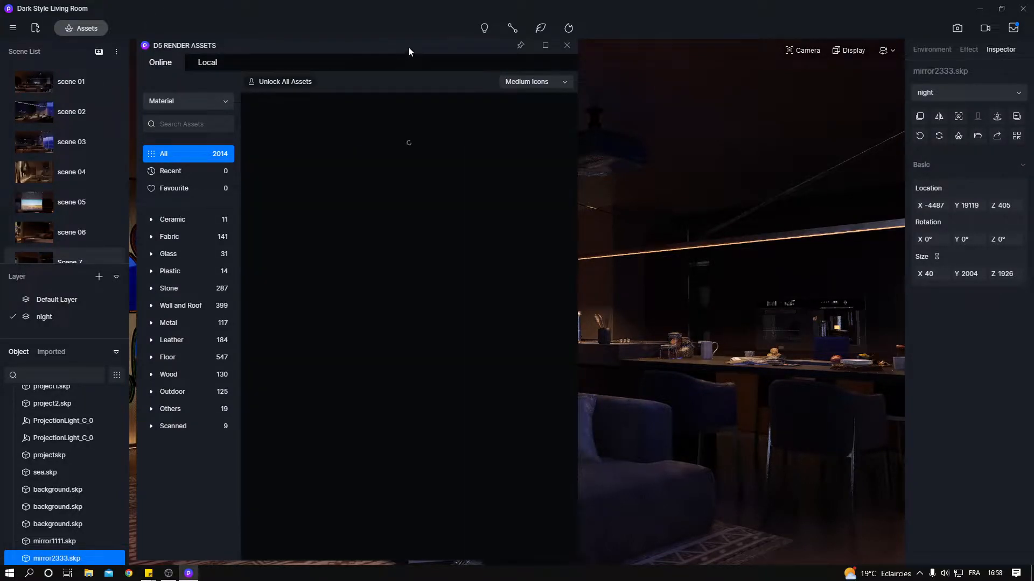
left_click_drag(410, 46, 430, 45)
left_click(555, 80)
left_click(544, 127)
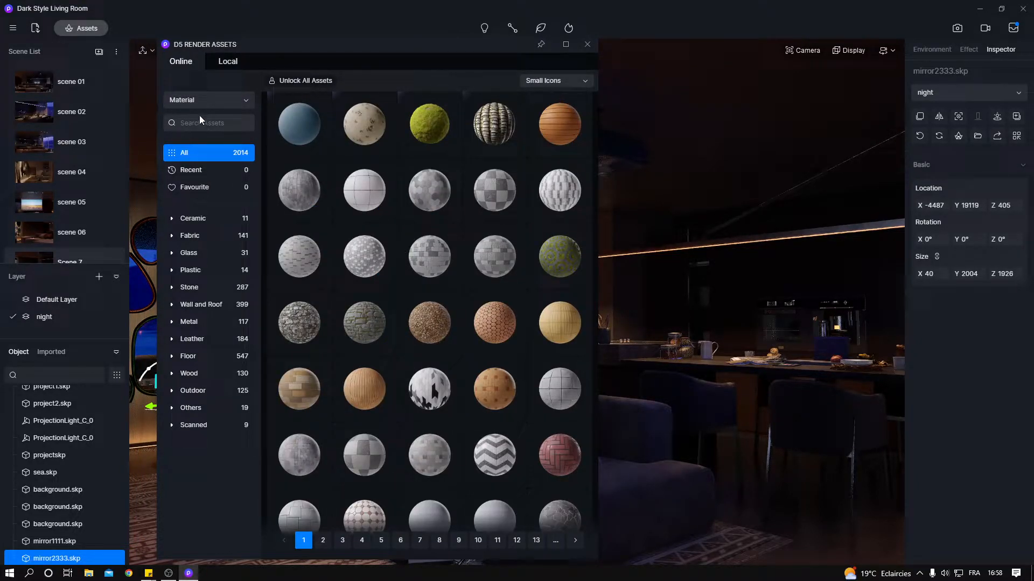
Step: Check the available asset types, and view the Ceramic and Stone material categories
left_click(203, 102)
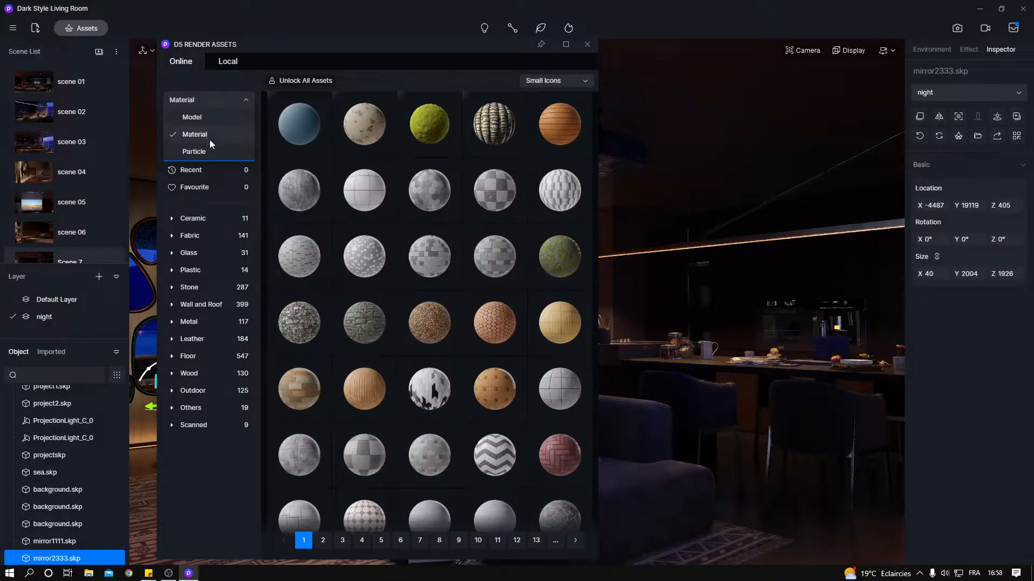
left_click(205, 217)
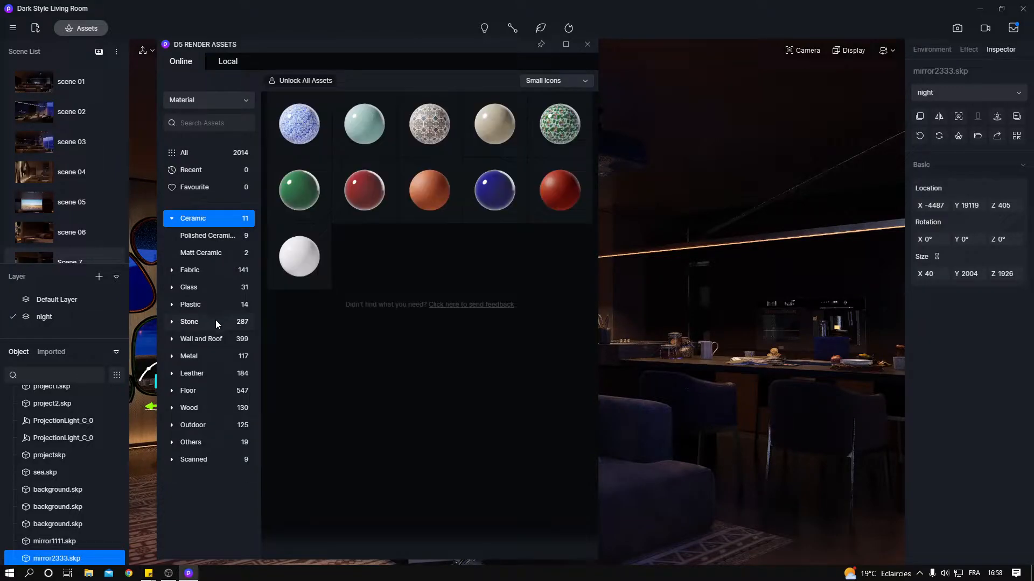
left_click(205, 322)
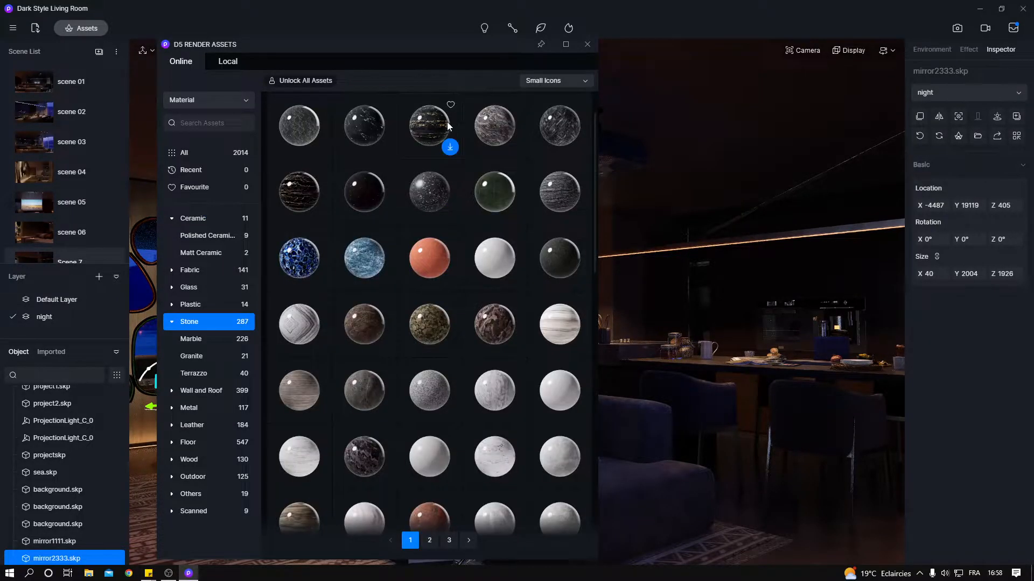
Step: Display the stone materials as medium icons and browse through them
left_click(546, 81)
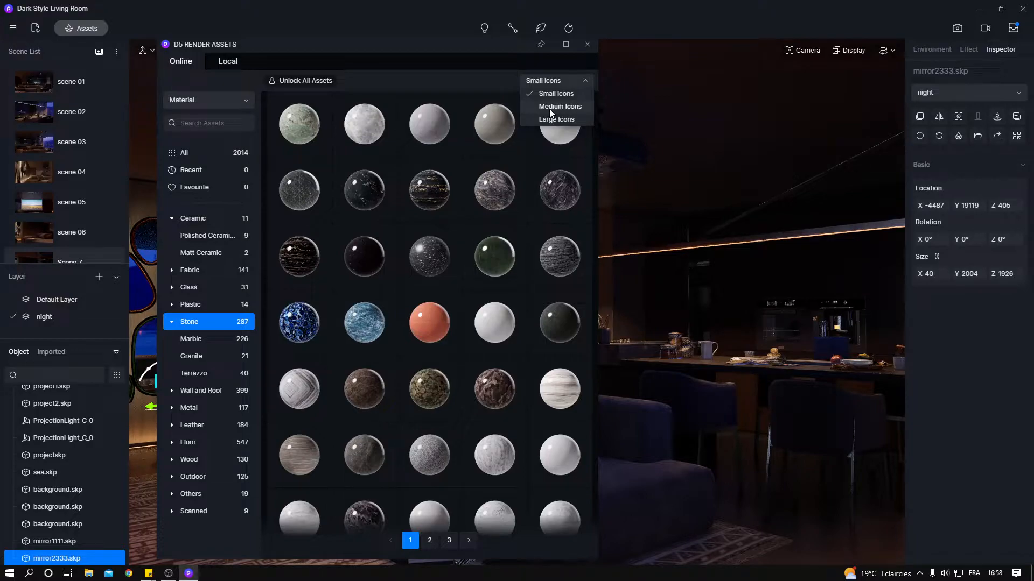
left_click(549, 106)
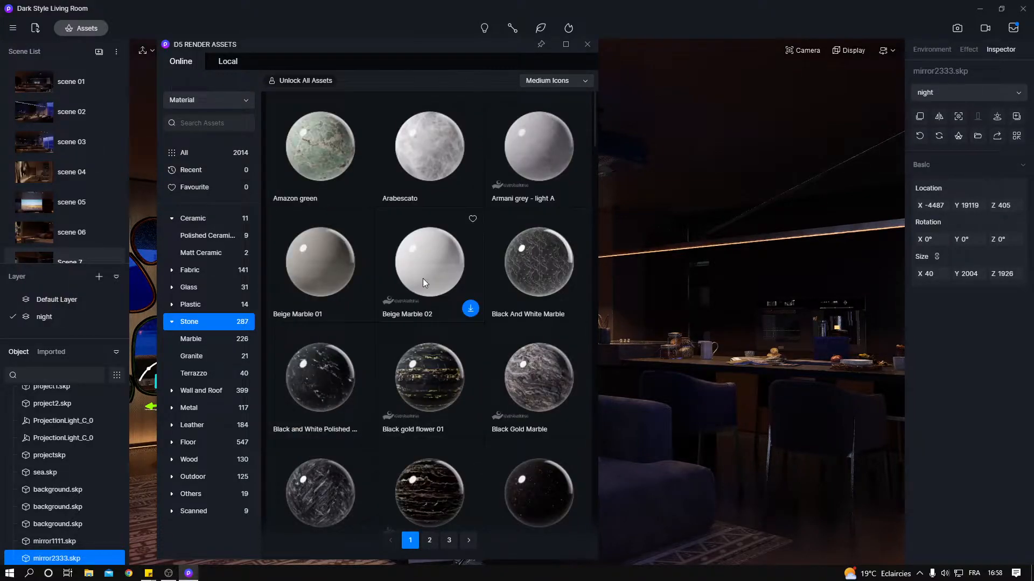
scroll(422, 279, "down", 3)
scroll(419, 271, "down", 5)
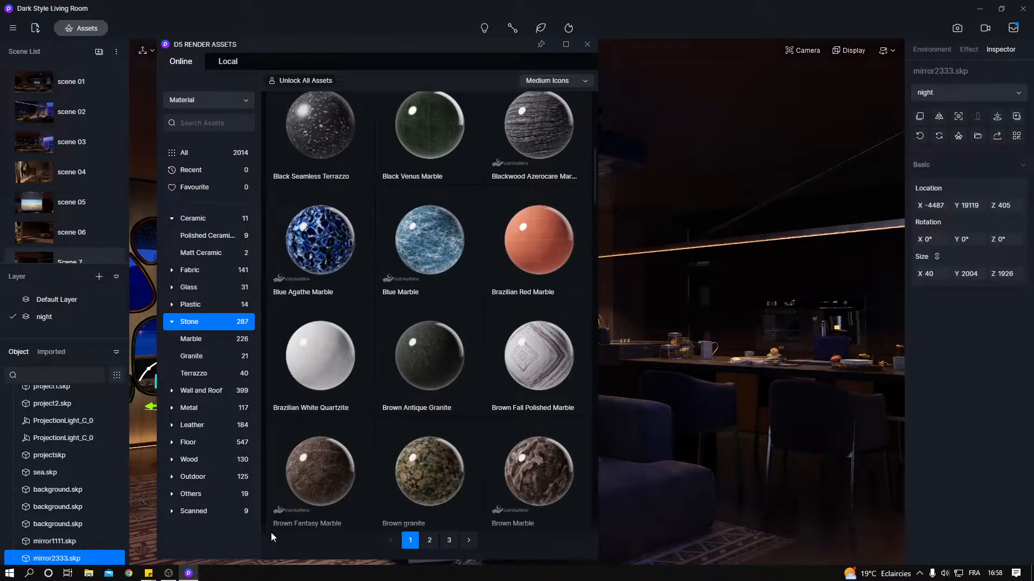
Step: Switch the asset library to models and browse the Furniture and Vehicle categories
left_click(200, 107)
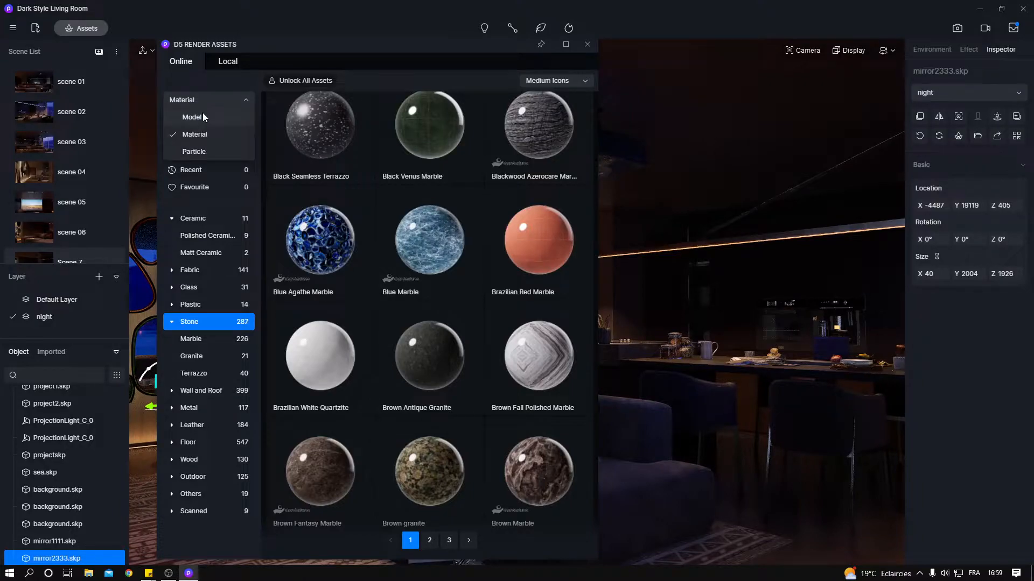
left_click(203, 115)
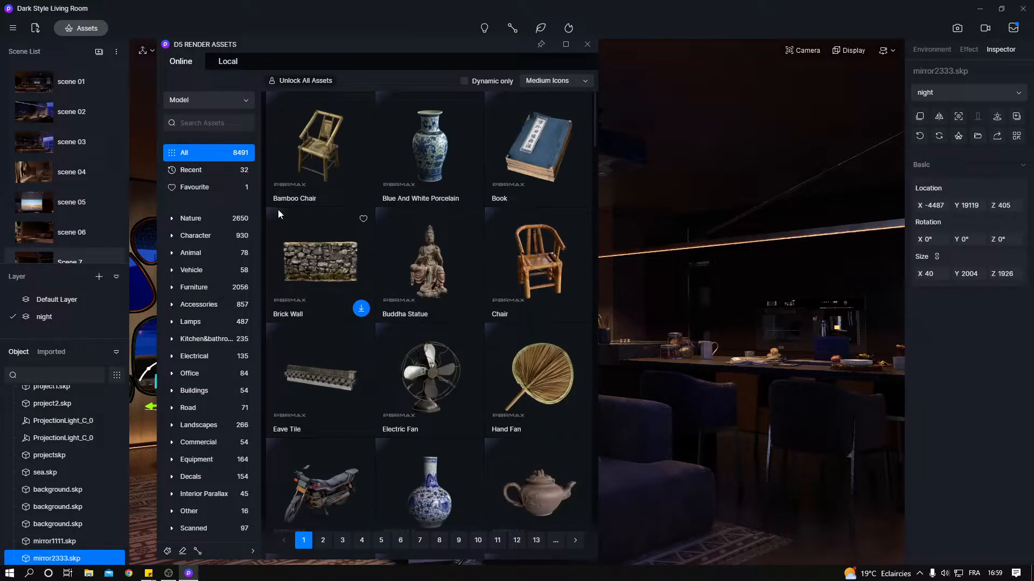
left_click(195, 287)
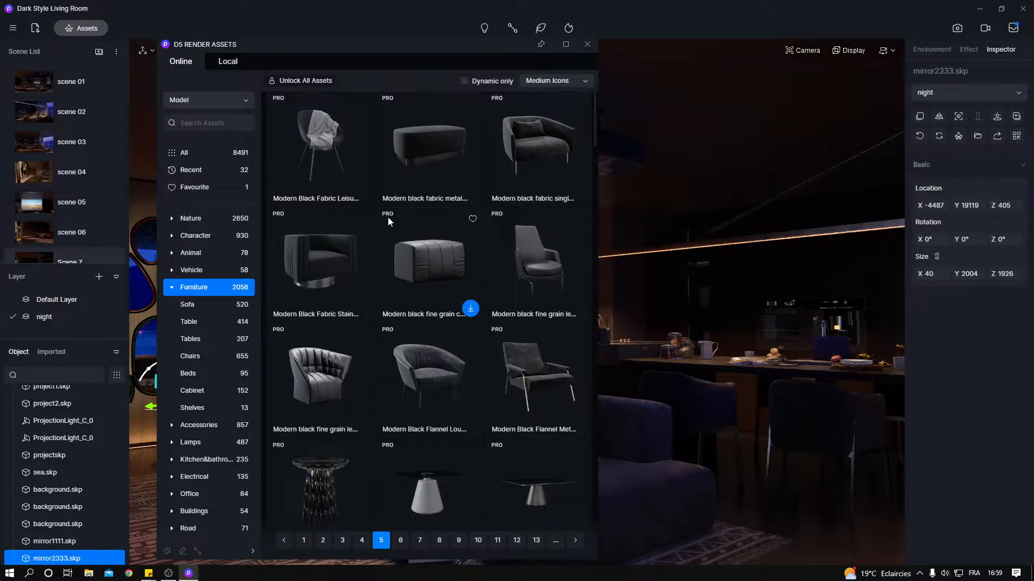
left_click(201, 272)
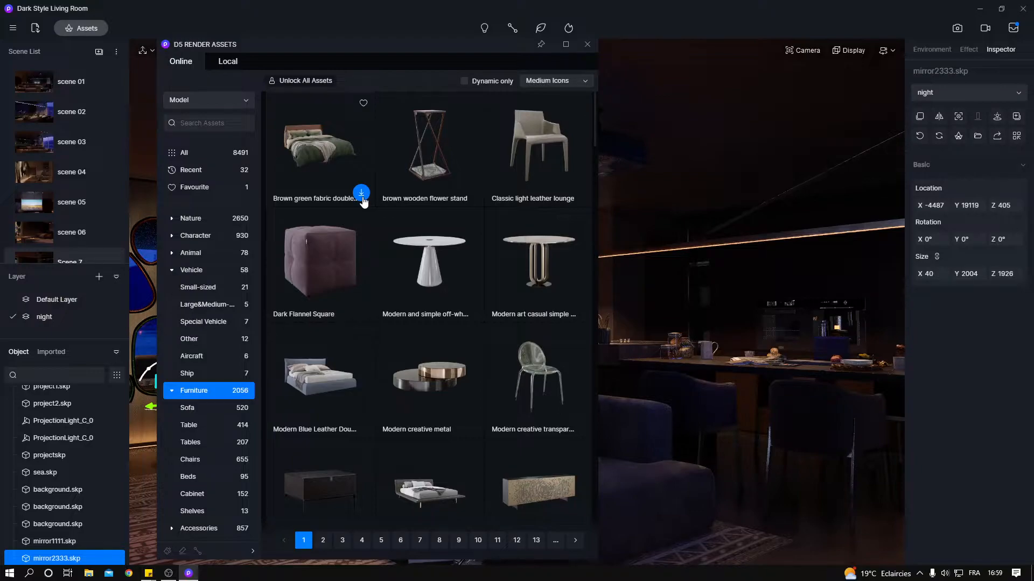
Step: Download the modern off-white round table from the furniture models, place it on the rug beside the sofa, and close the asset library
left_click_drag(455, 44, 268, 44)
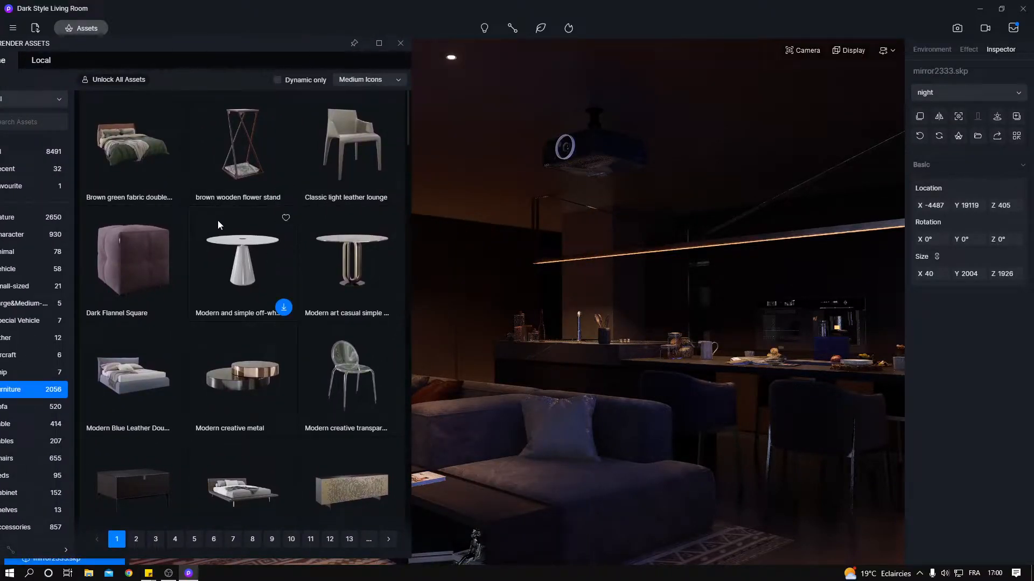
left_click(250, 271)
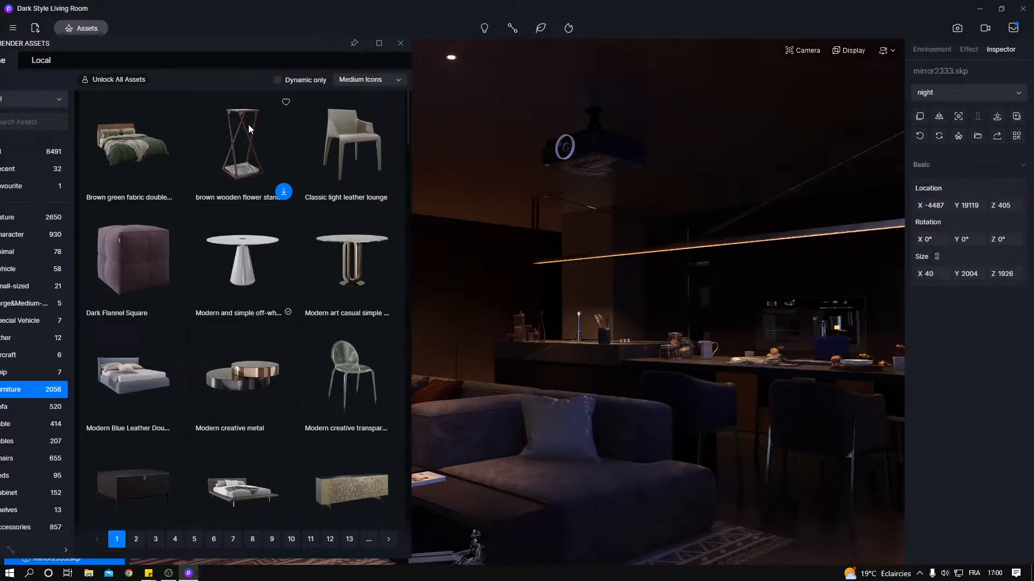
right_click_drag(463, 374, 549, 334)
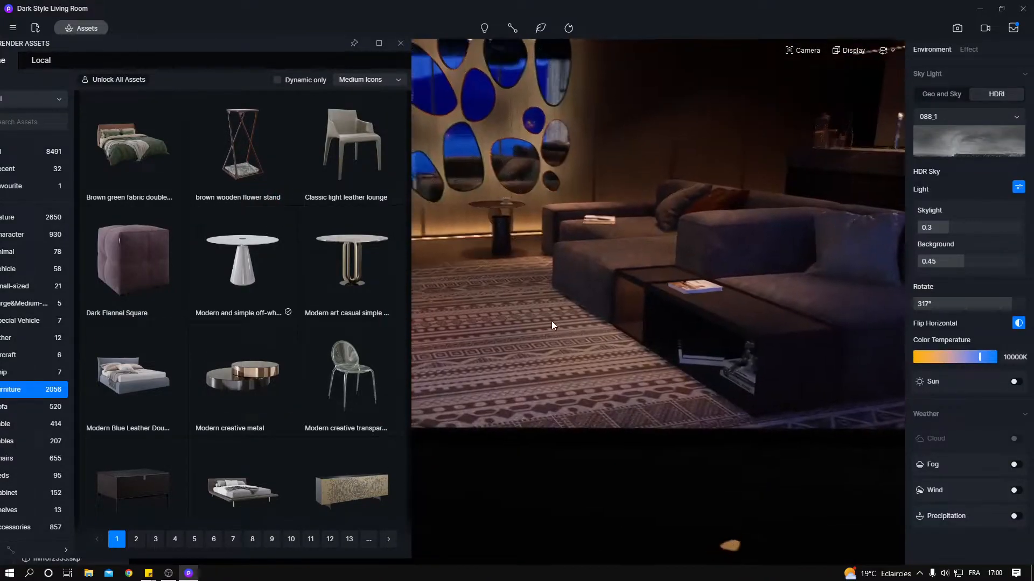
right_click_drag(547, 316, 542, 336)
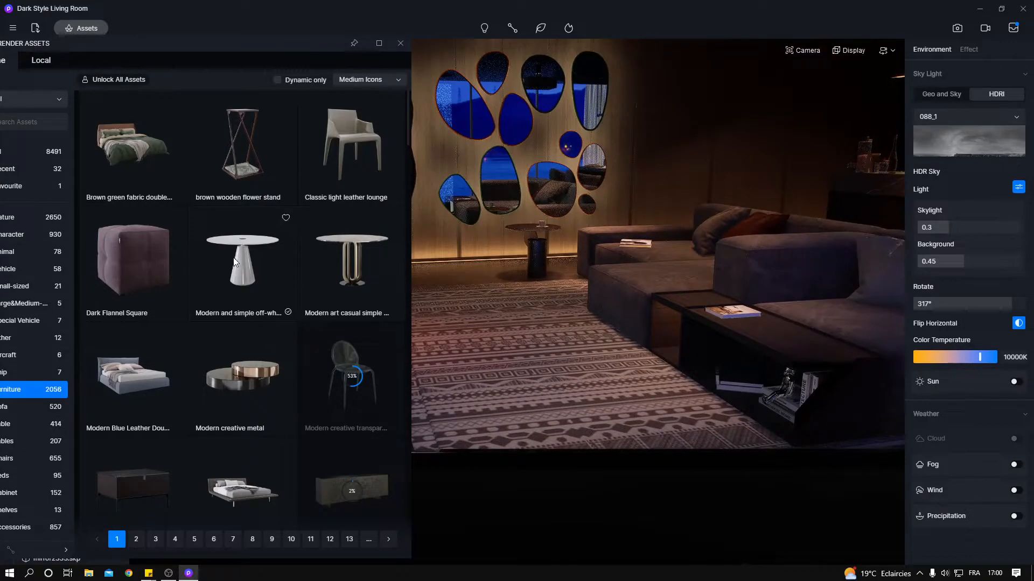
left_click_drag(244, 264, 524, 344)
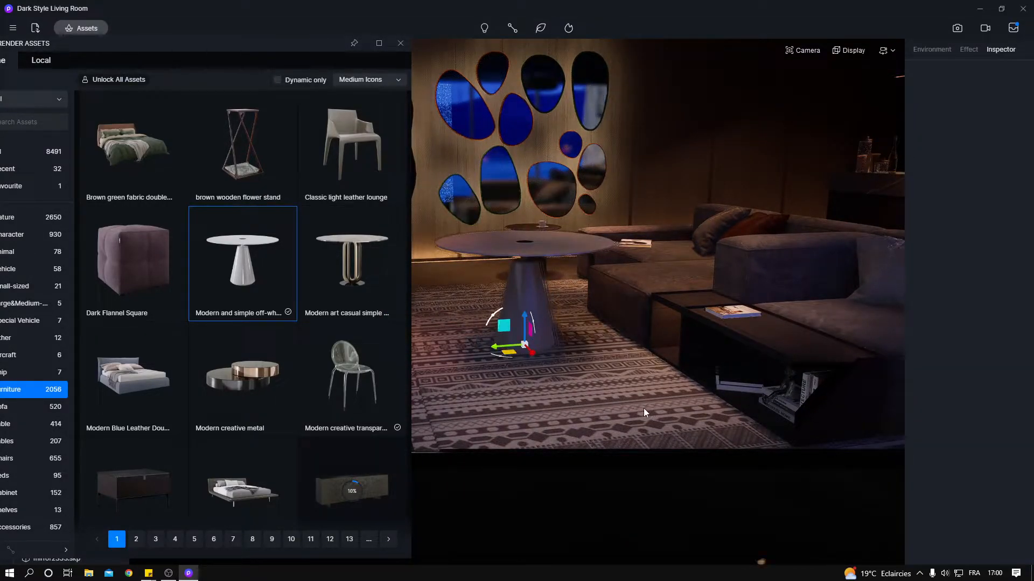
scroll(577, 341, "up", 2)
key("Escape")
right_click_drag(556, 328, 570, 210)
left_click(400, 43)
right_click_drag(598, 341, 518, 351)
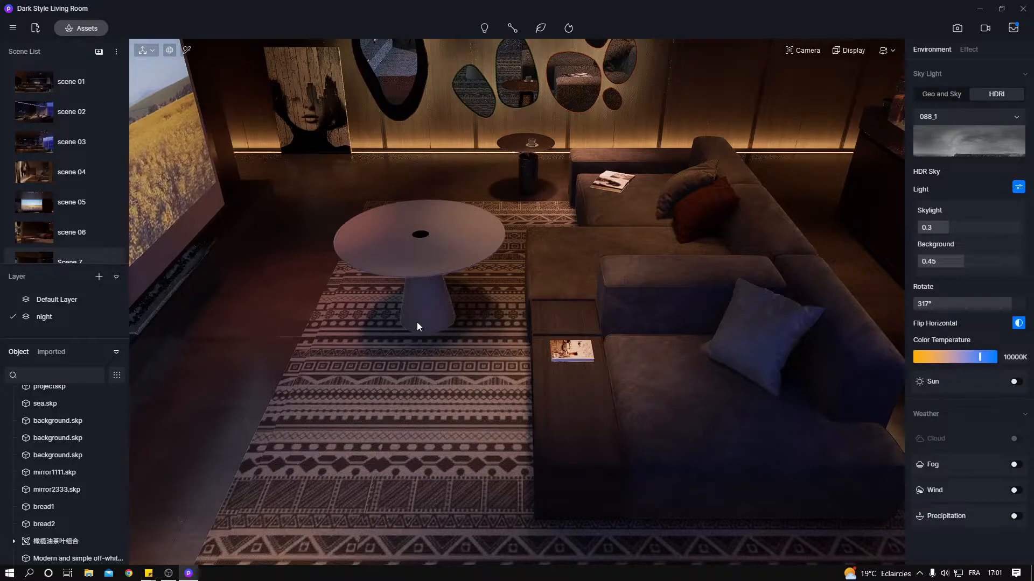
Step: Sample the new round table's material with the material picker to inspect it
key("i")
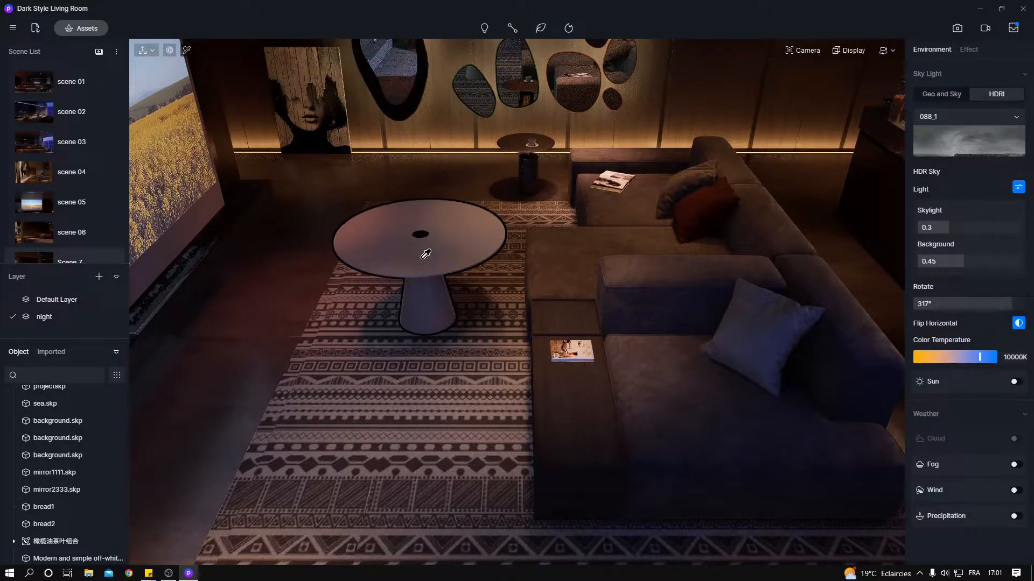
left_click(426, 254)
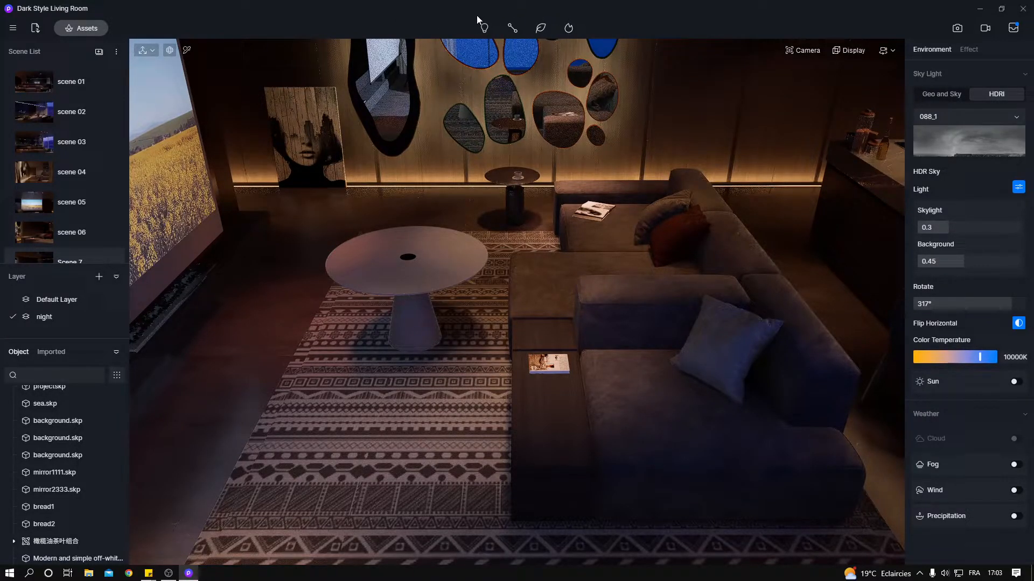
Step: Check the available light types and examine the glowing light line along the base of the mirror wall
left_click(485, 27)
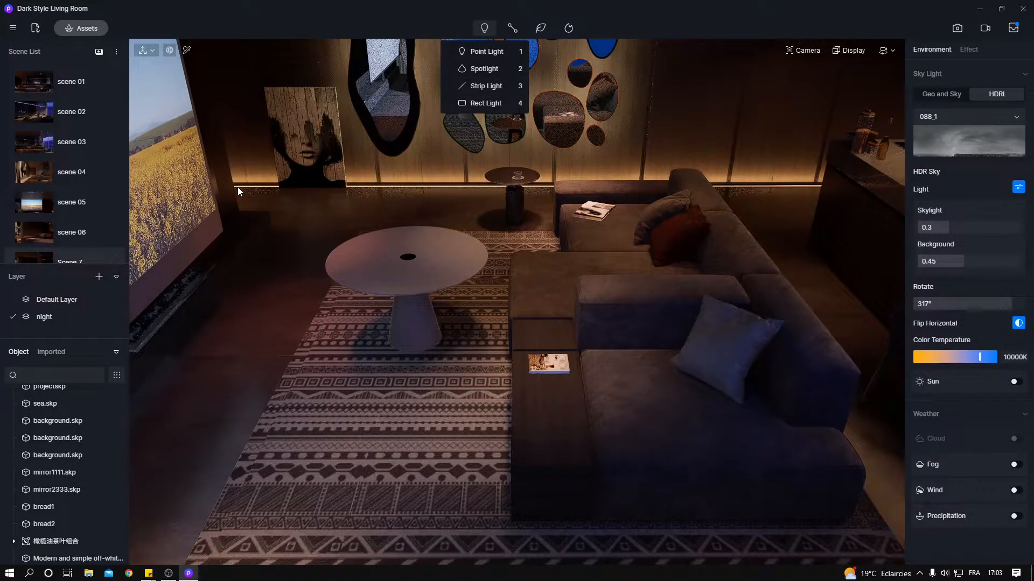
middle_click_drag(463, 198, 446, 334)
scroll(468, 237, "up", 4)
scroll(421, 318, "down", 2)
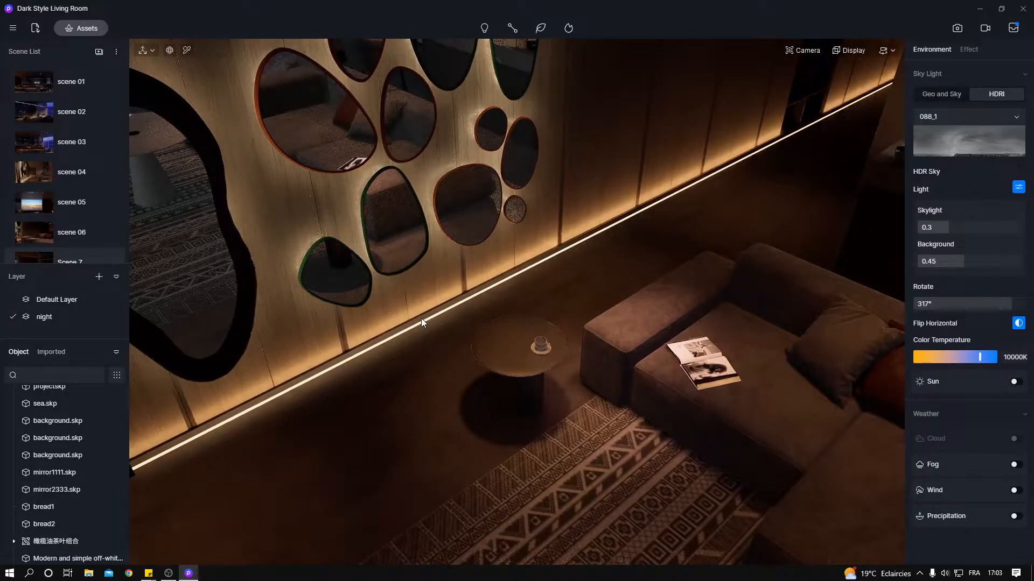
key("q")
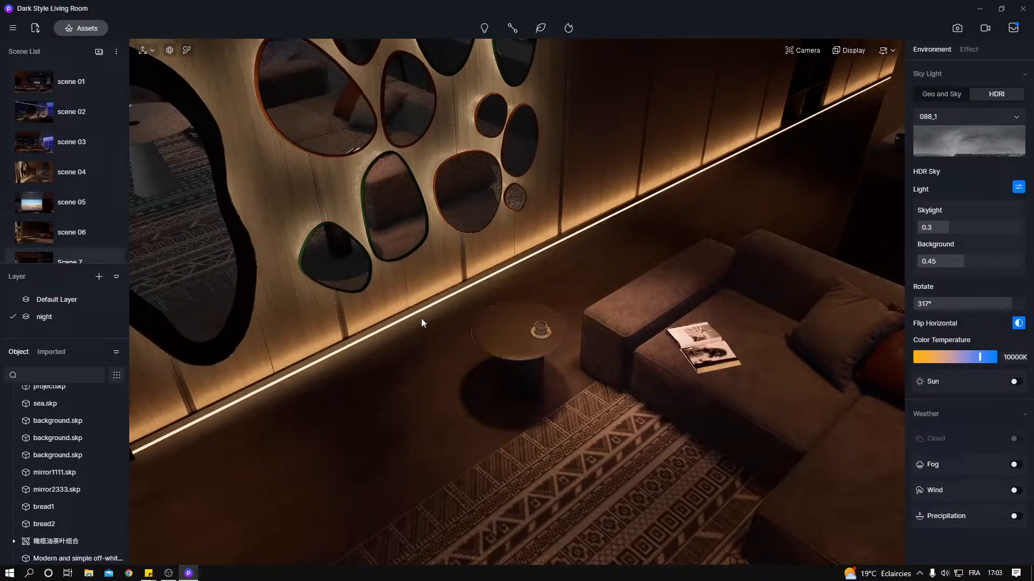
middle_click_drag(647, 359, 491, 312)
mouse_move(491, 312)
right_mouse_down()
mouse_move(405, 418)
mouse_move(416, 427)
mouse_move(421, 418)
right_mouse_up()
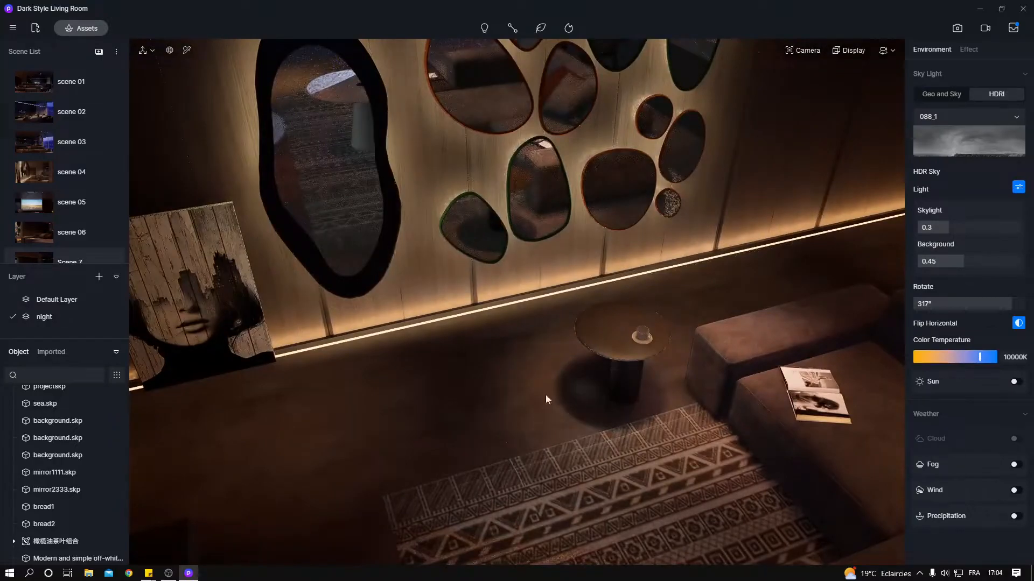
Step: Place a point light on the floor near the small side table, inspect its properties, and delete it
left_click(484, 28)
left_click(485, 49)
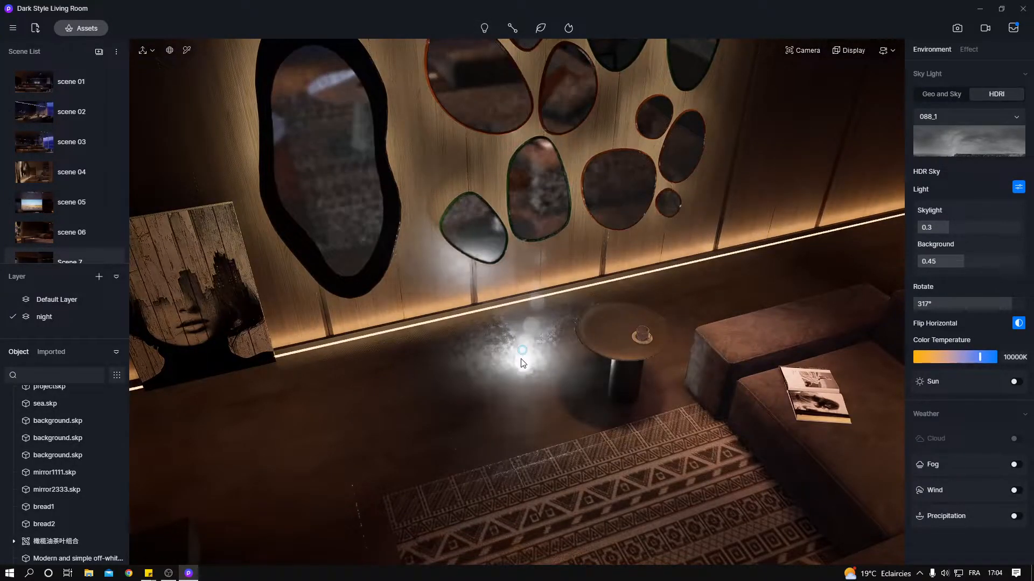
left_click(484, 364)
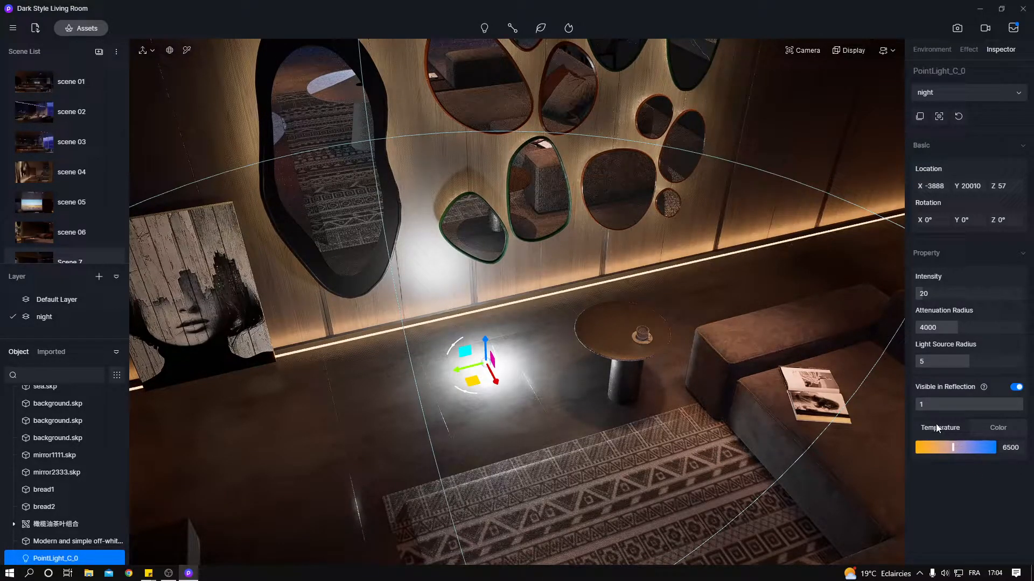
key("Delete")
Step: Place a strip light near the base of the wall beneath the mirrors
mouse_move(492, 29)
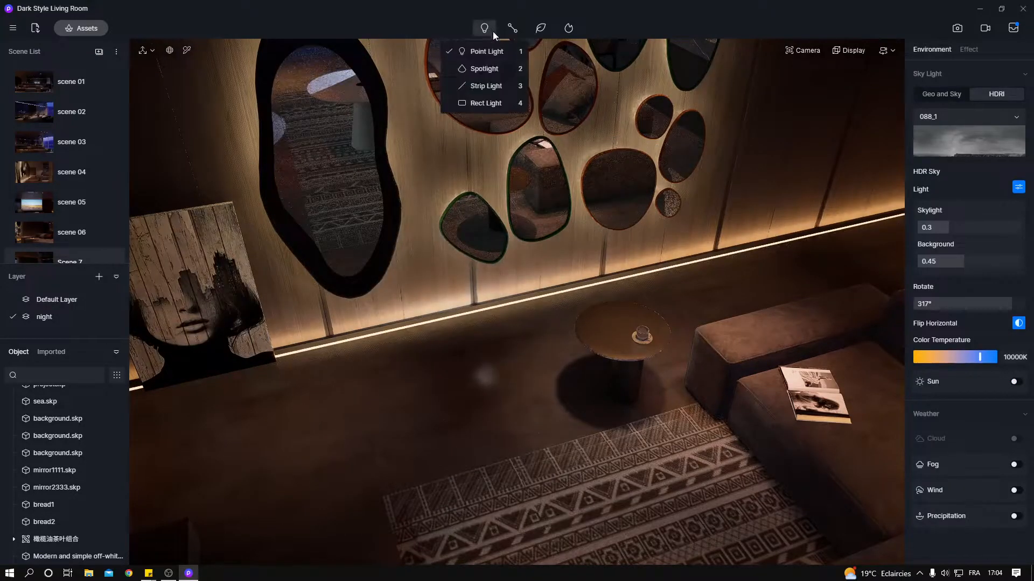
left_click(484, 85)
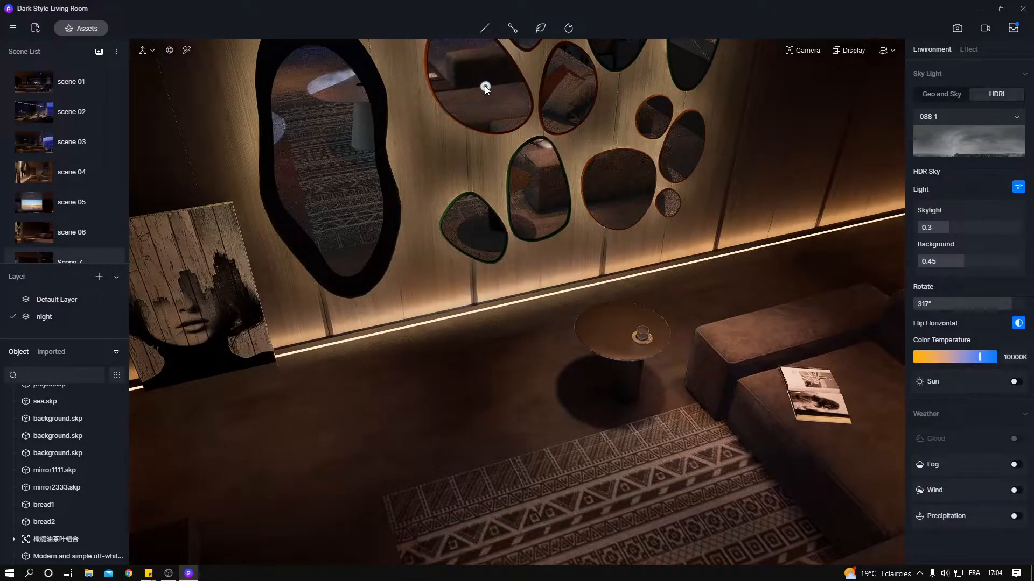
left_click(515, 379)
left_click_drag(475, 347, 429, 319)
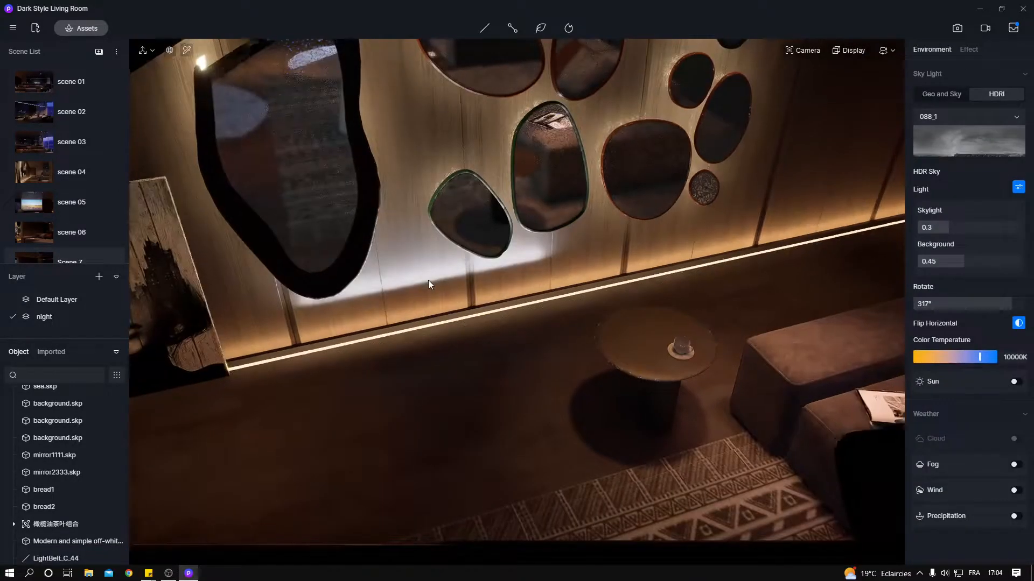
Step: Try a spotlight at the ceiling edge above the wall mirrors
scroll(428, 280, "down", 3)
mouse_move(486, 29)
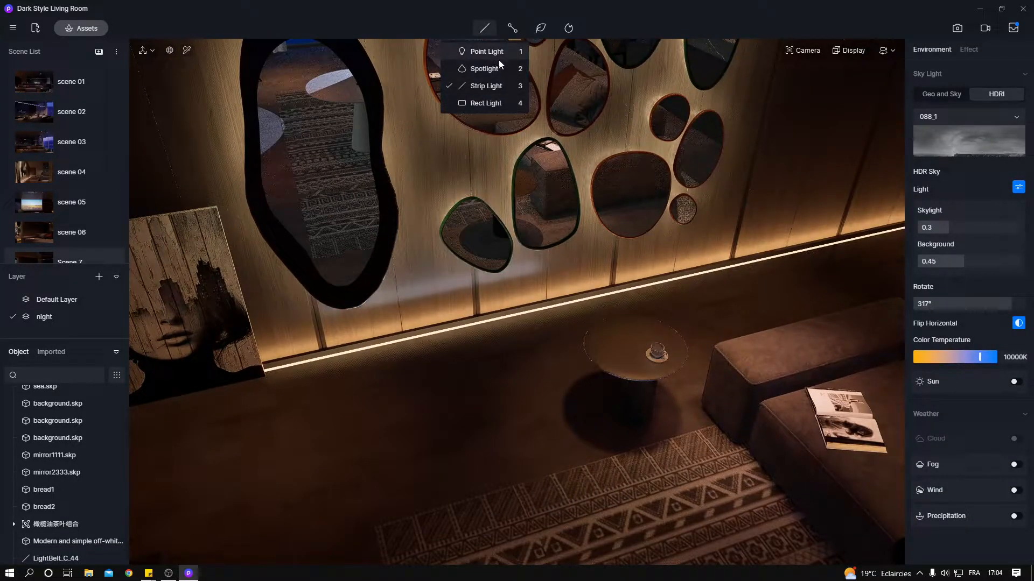
left_click(484, 68)
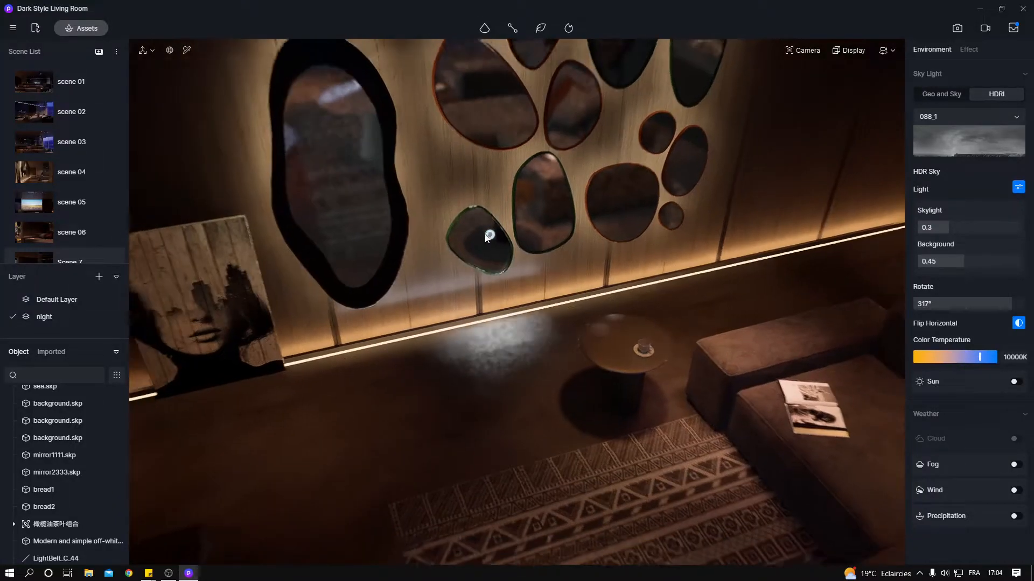
right_click_drag(486, 235, 612, 107)
right_click_drag(592, 256, 608, 150)
mouse_move(558, 283)
right_mouse_down()
mouse_move(559, 263)
mouse_move(489, 193)
right_mouse_up()
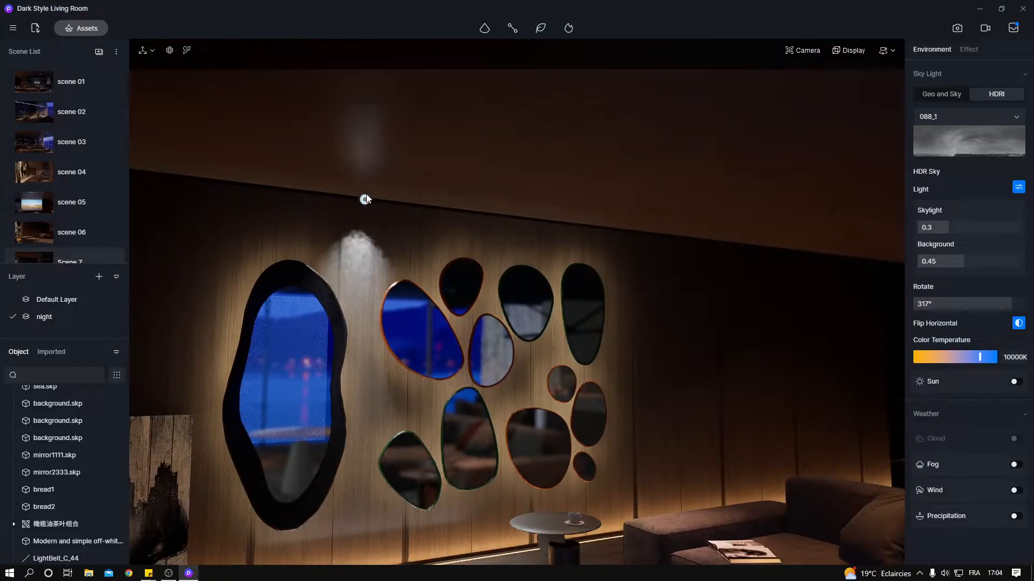
left_click(374, 200)
right_click_drag(377, 230, 500, 210)
Step: Place a rect light on the ceiling in front of the mirror wall
left_click(485, 28)
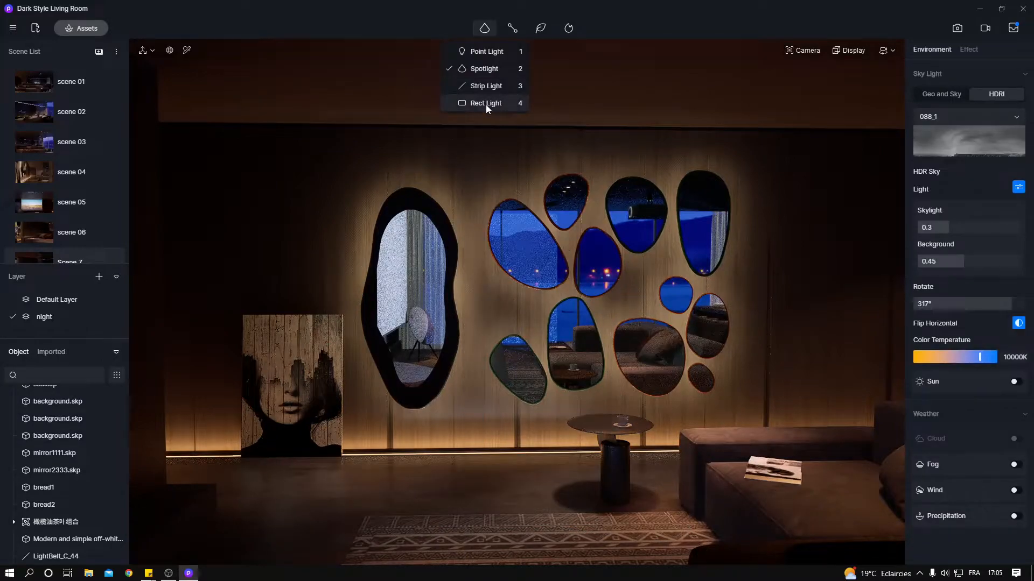
left_click(485, 103)
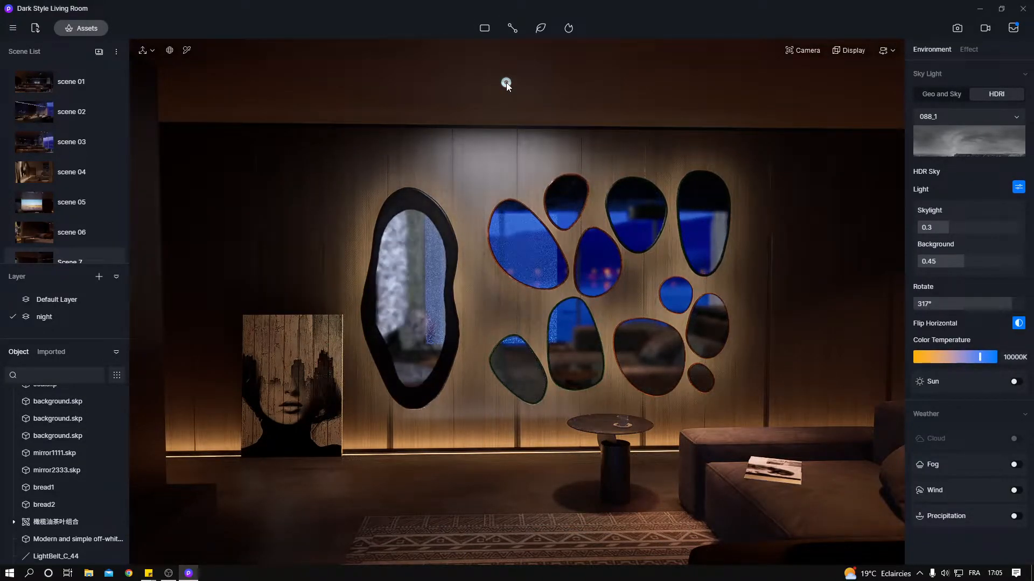
left_click(506, 81)
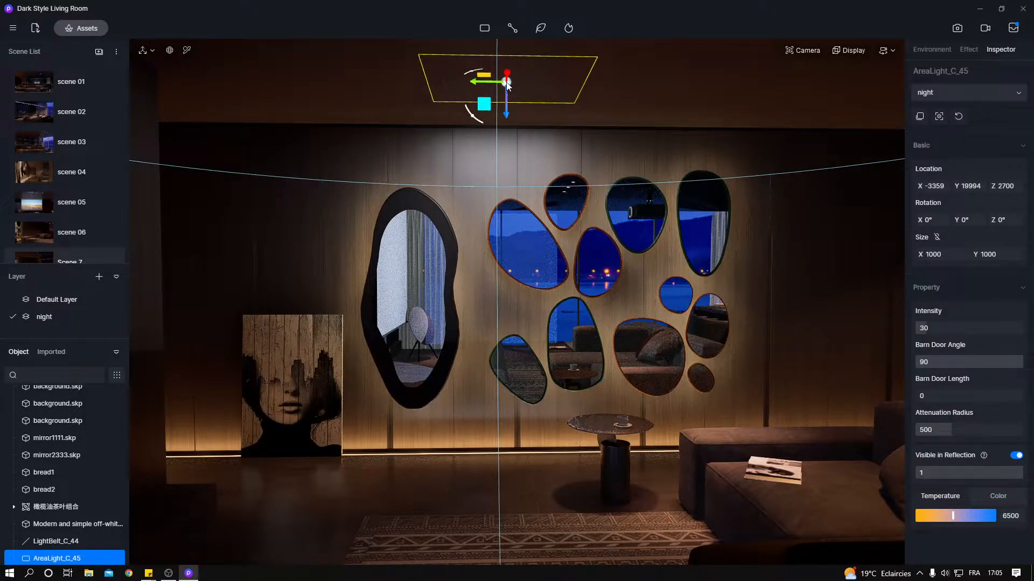
Step: Check the character, vehicle and animal path types, and review the asset types in the asset library
left_click(514, 27)
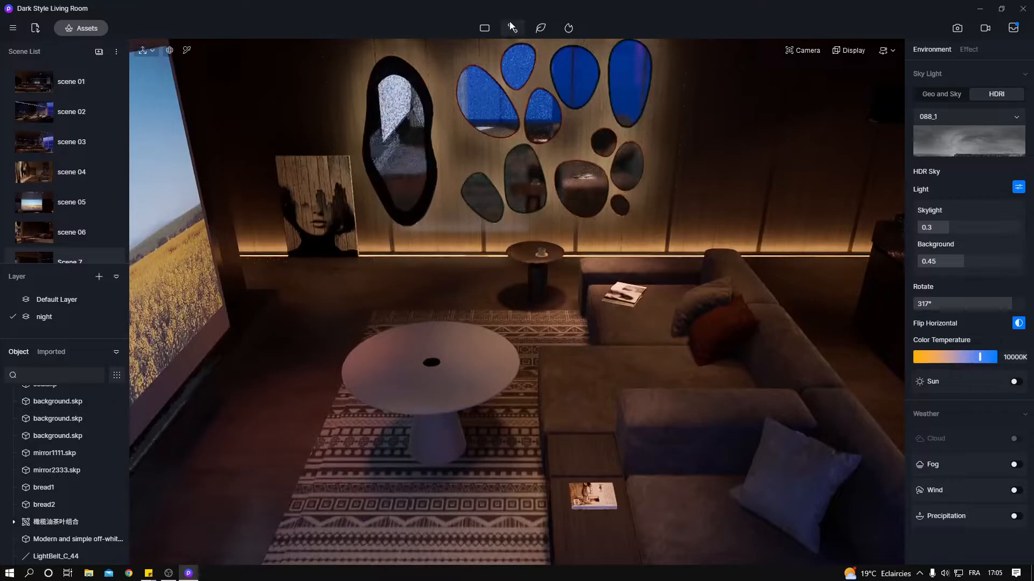
left_click(512, 28)
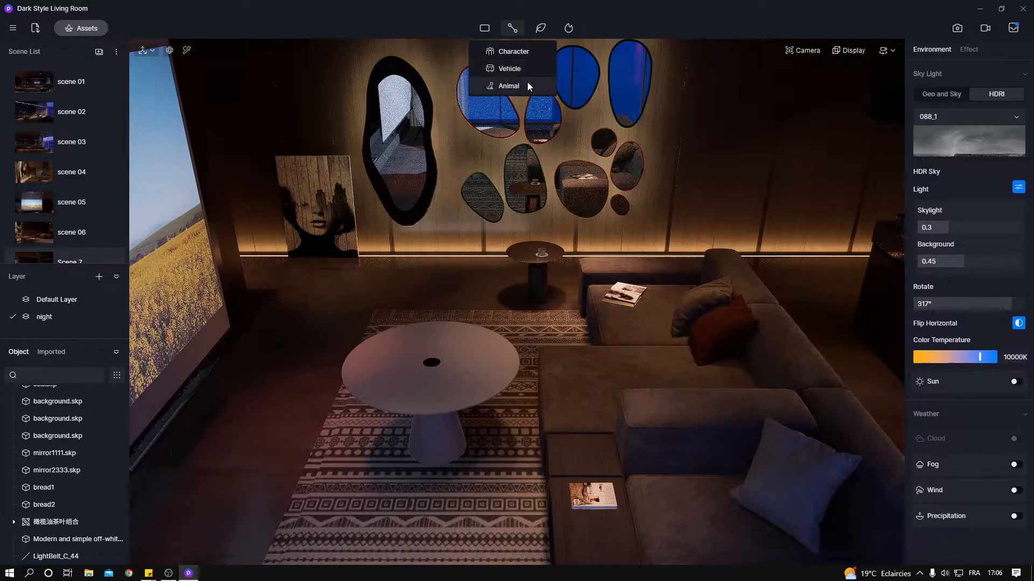
left_click(67, 28)
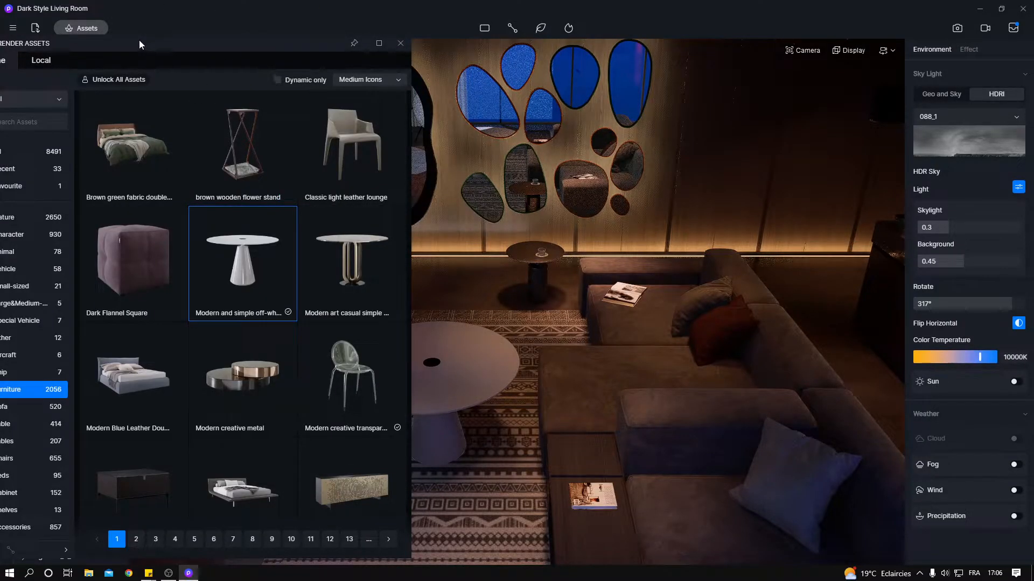
left_click_drag(139, 40, 273, 43)
left_click(145, 105)
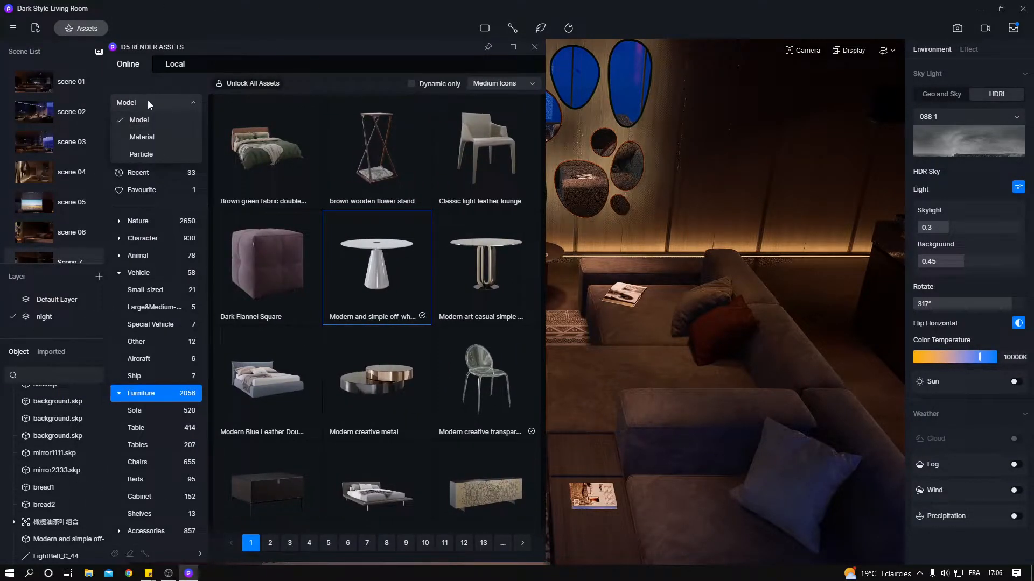
scroll(182, 371, "down", 4)
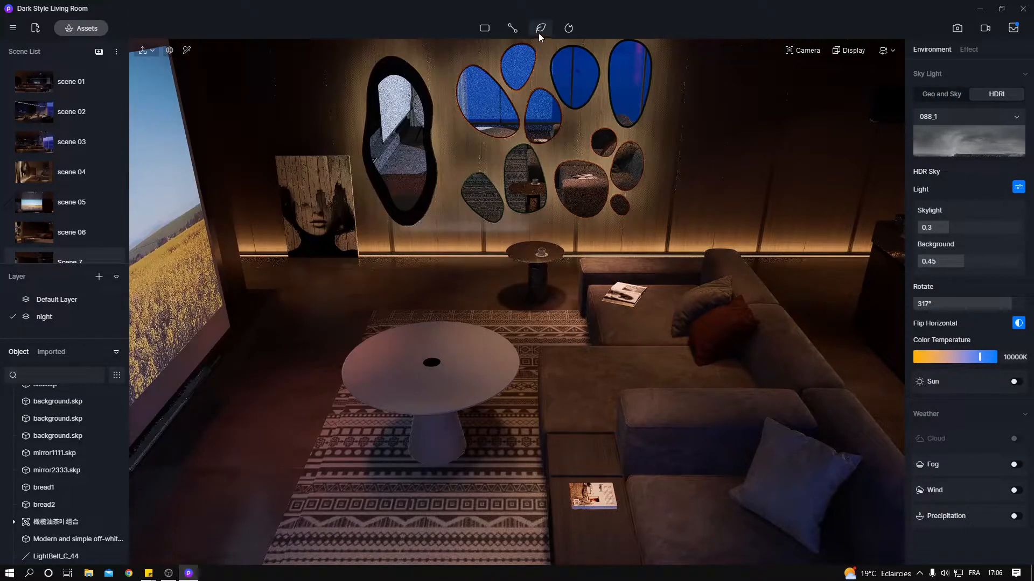
Step: View the Brush, Scatter and Path placement tools, and open the particle assets for browsing
left_click(539, 31)
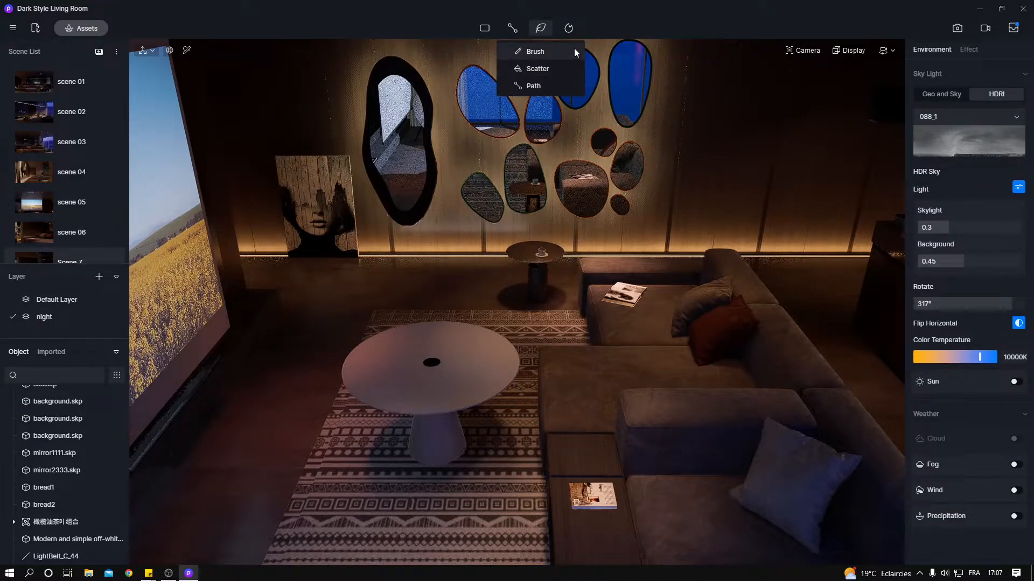
left_click(569, 28)
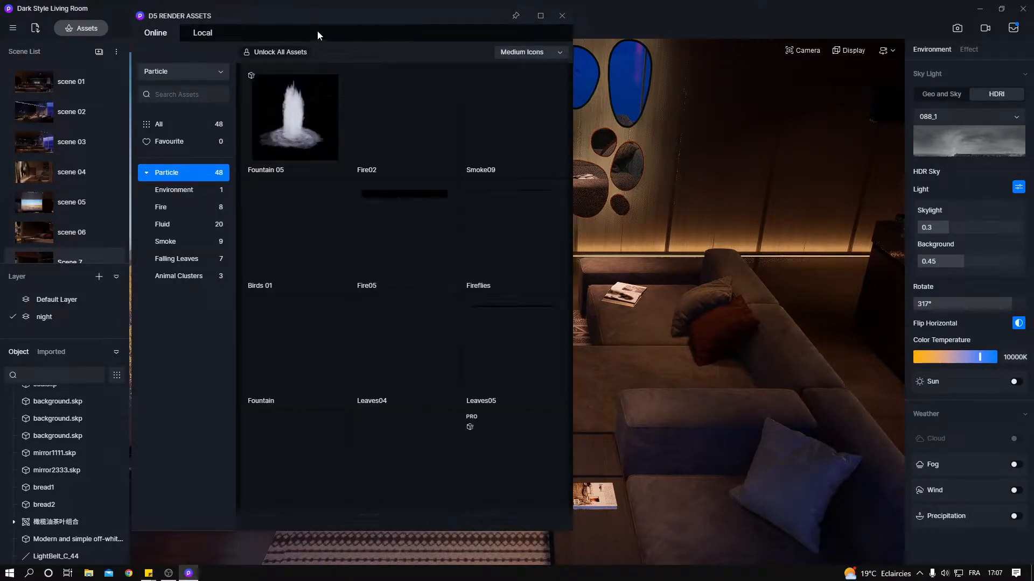
left_click_drag(318, 30, 419, 30)
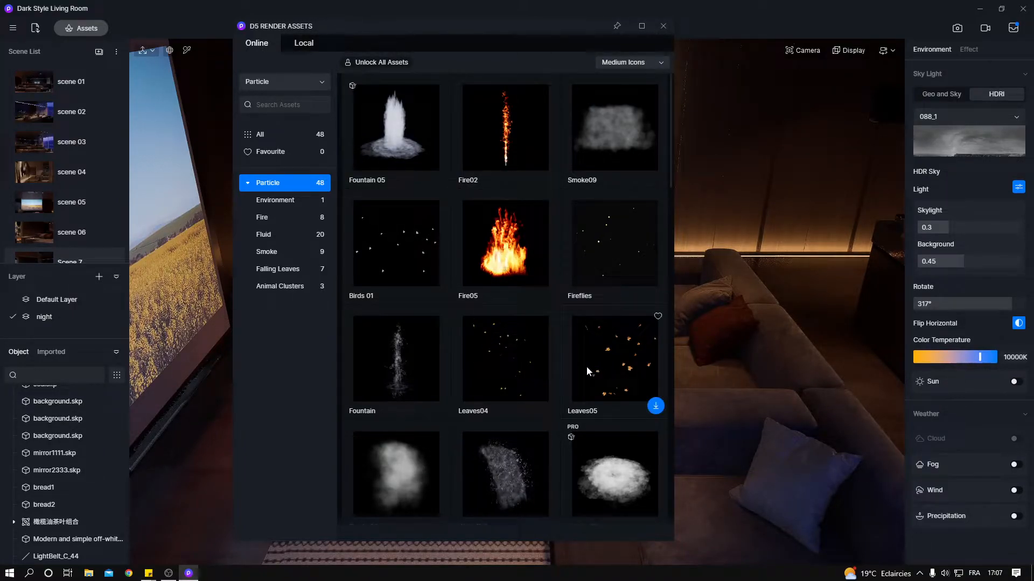
Step: Close the asset library, and view the effect, environment and camera exposure settings
left_click(662, 26)
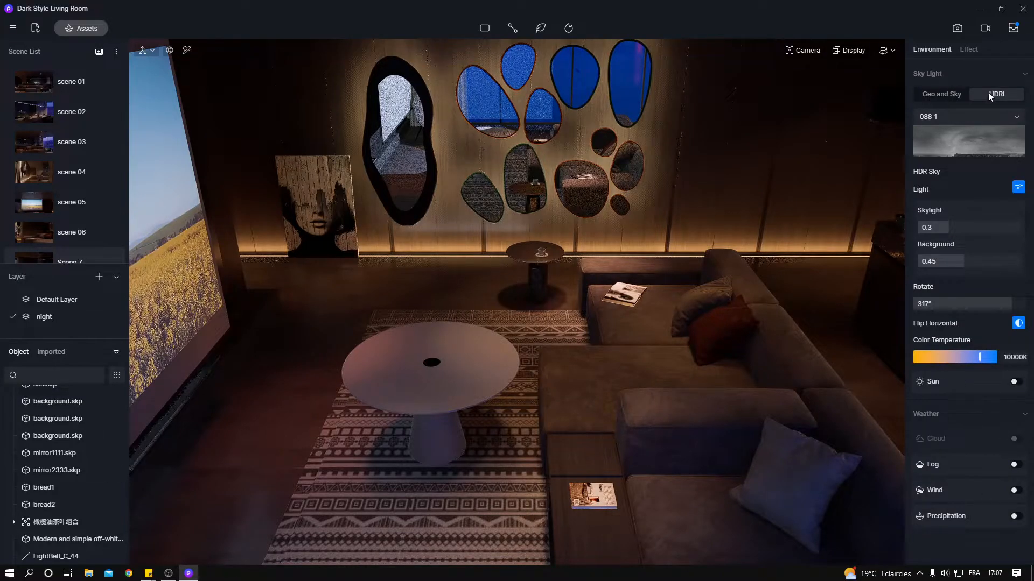
left_click(967, 49)
left_click(931, 49)
left_click(805, 50)
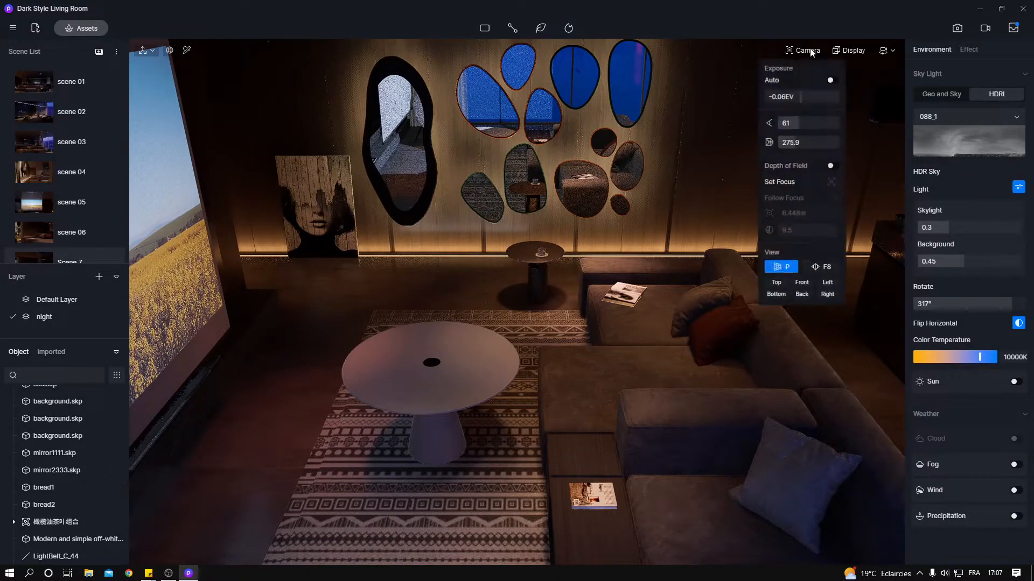
left_click(805, 98)
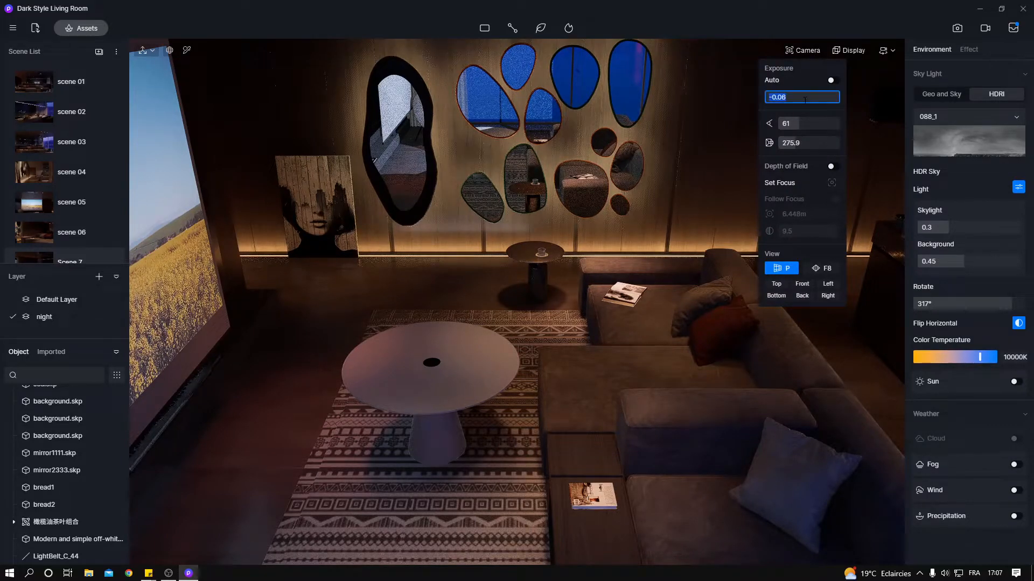
Step: In scene 01, set the camera's field of view to 52.3 and its clipping value to 452
left_click(70, 81)
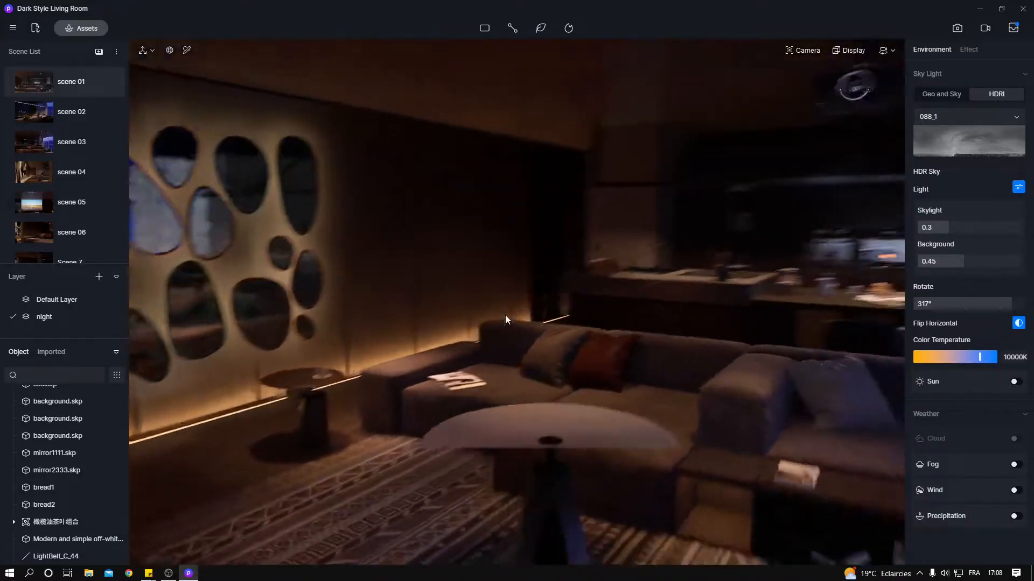
left_click(803, 50)
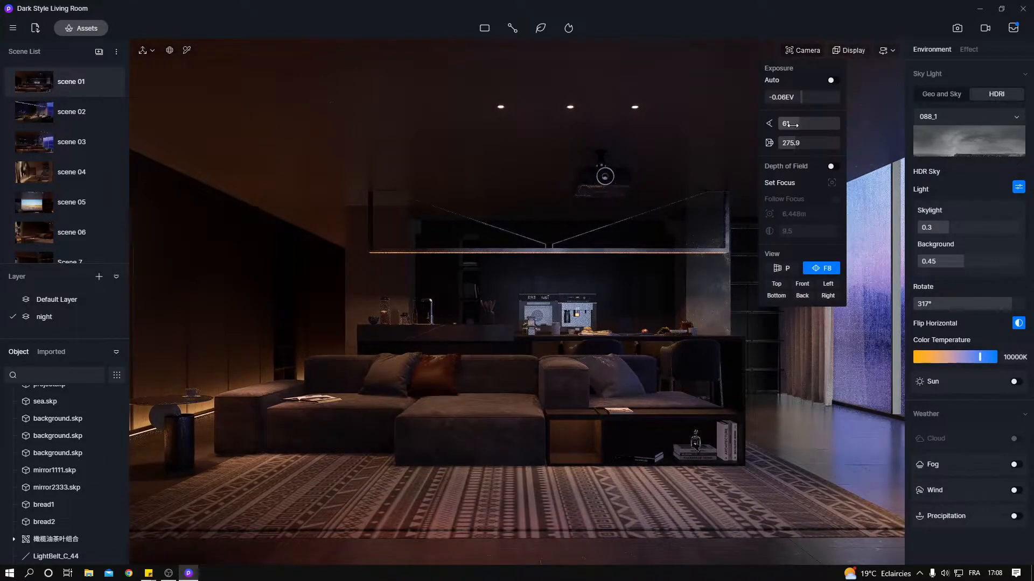
left_click_drag(792, 124, 800, 148)
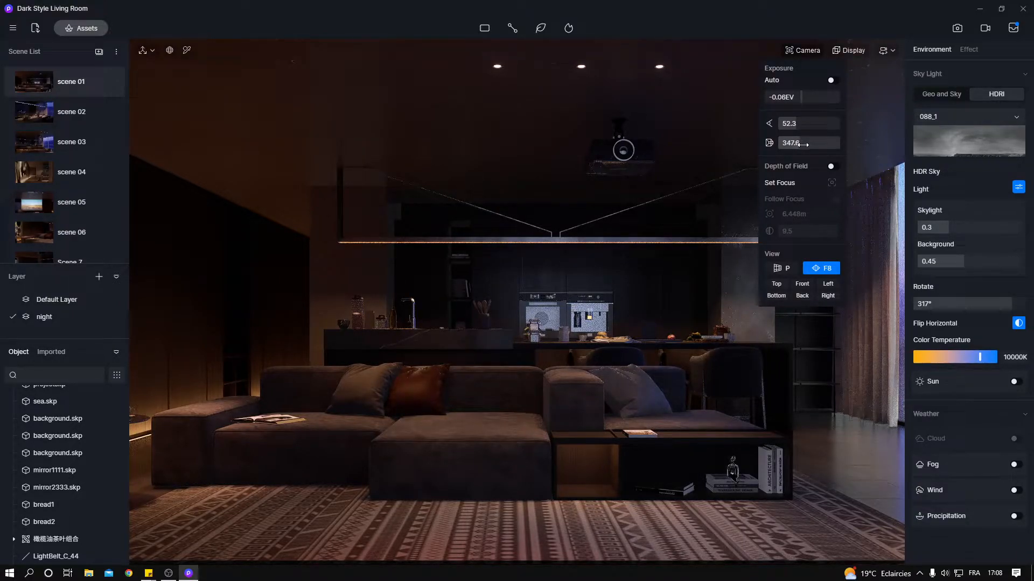
left_click_drag(797, 147, 806, 146)
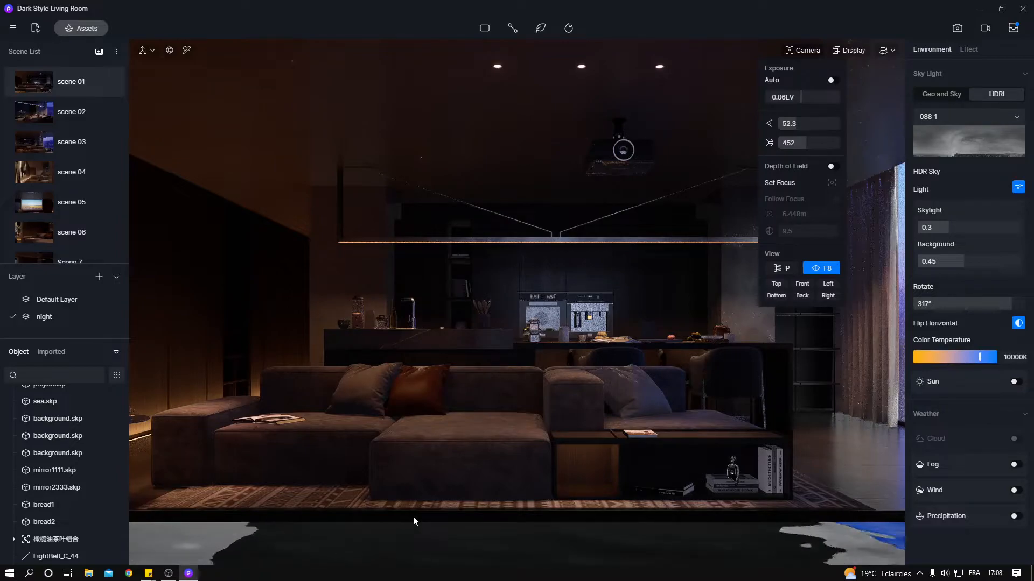
Step: Examine how the camera clipping cuts the scene 01 living room from farther, higher and lower viewpoints
key("q")
key("q")
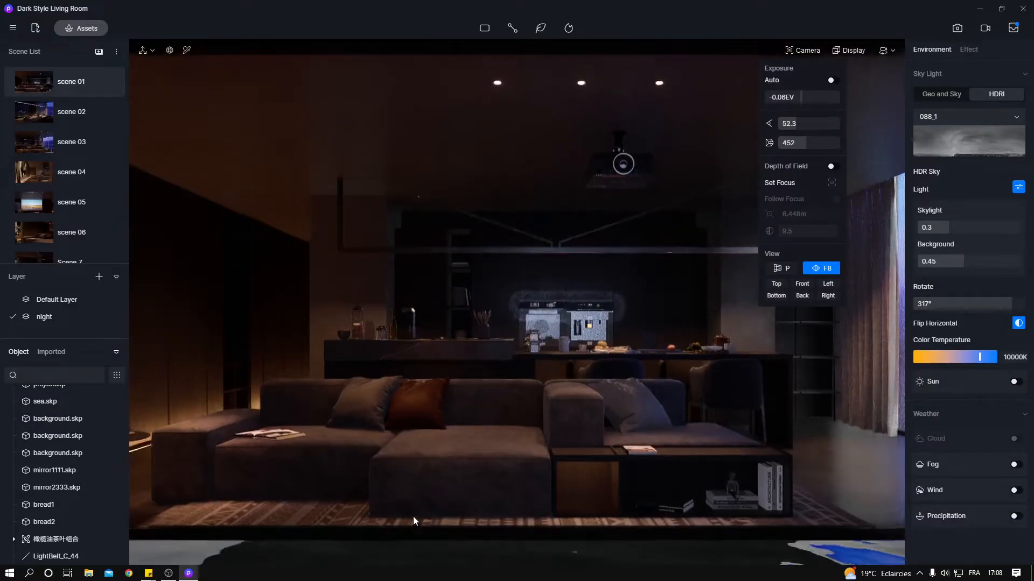
key("s")
key("s")
key("s")
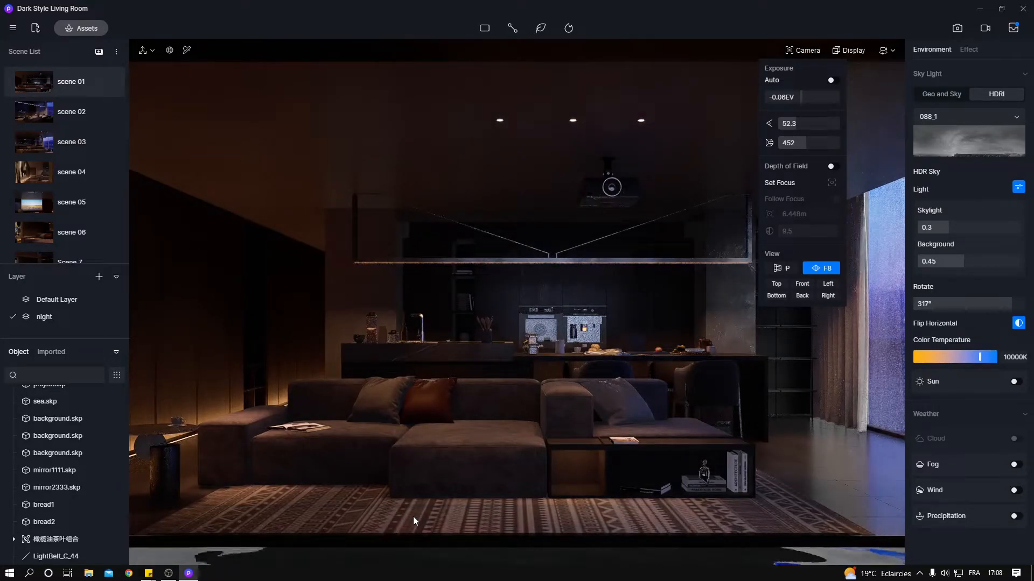
key("s")
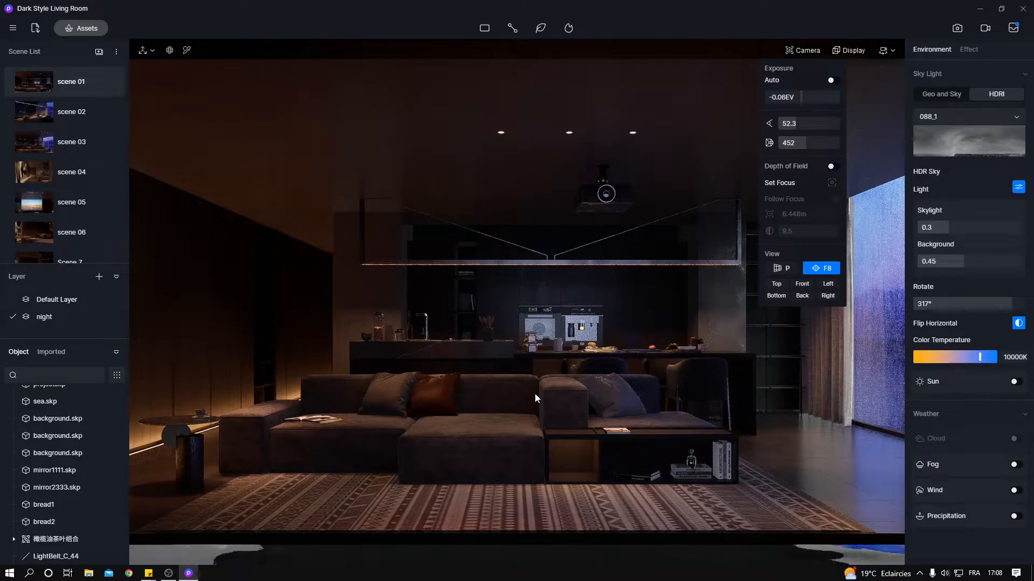
key("q")
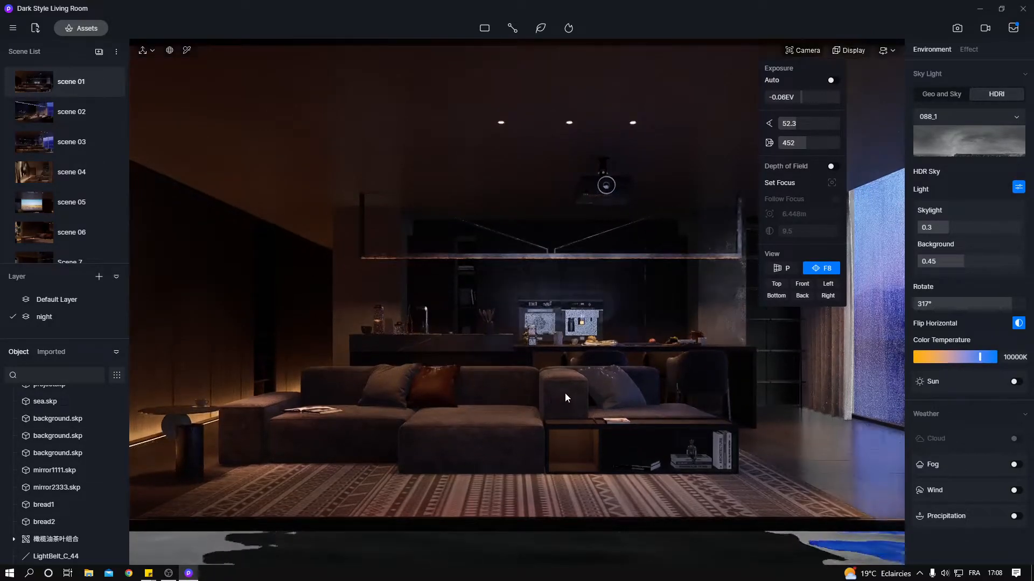
key("e")
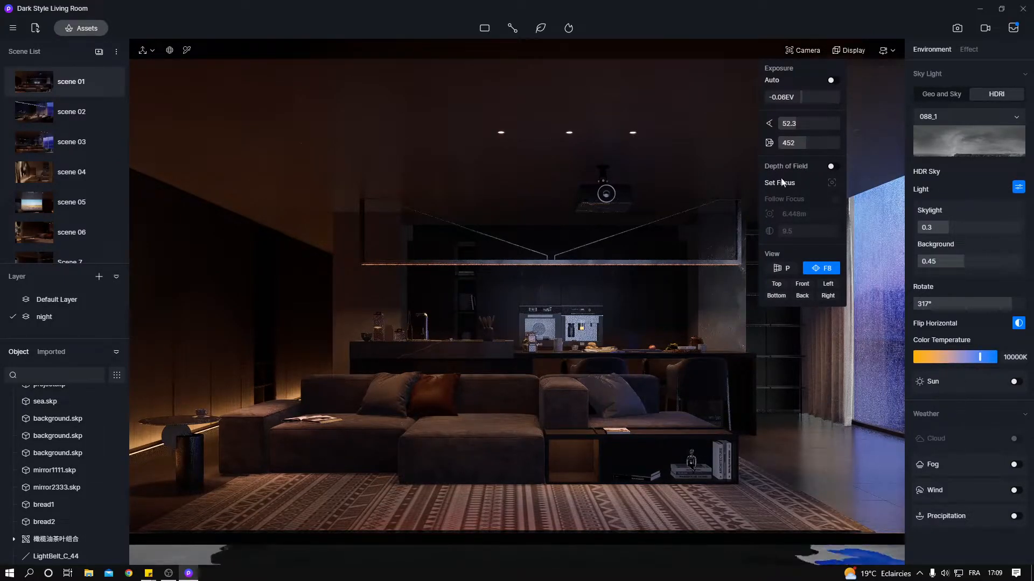
Step: Go through scenes 04 and 03 and open the scene 02 kitchen view
left_click(45, 177)
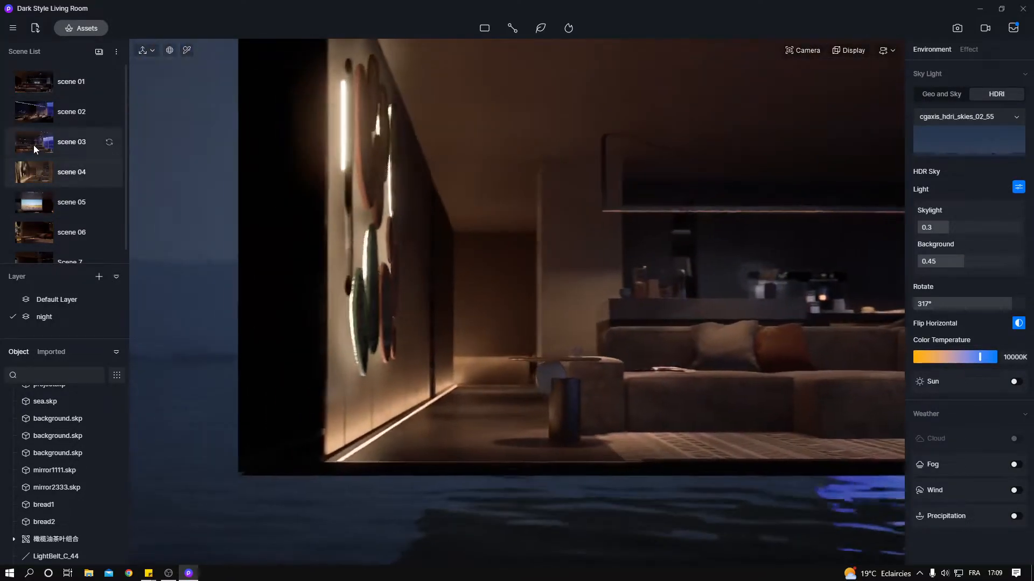
left_click(34, 145)
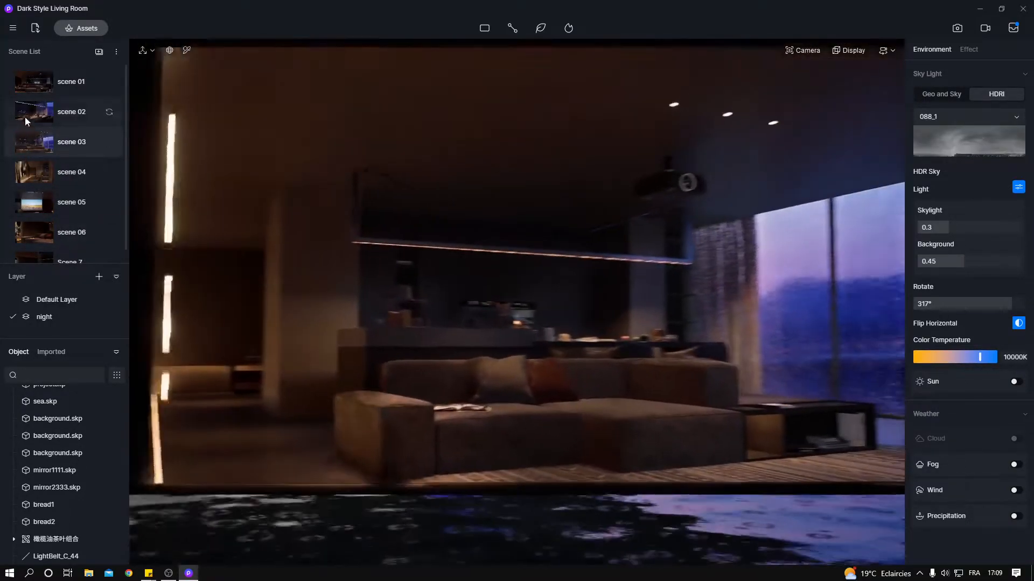
left_click(25, 117)
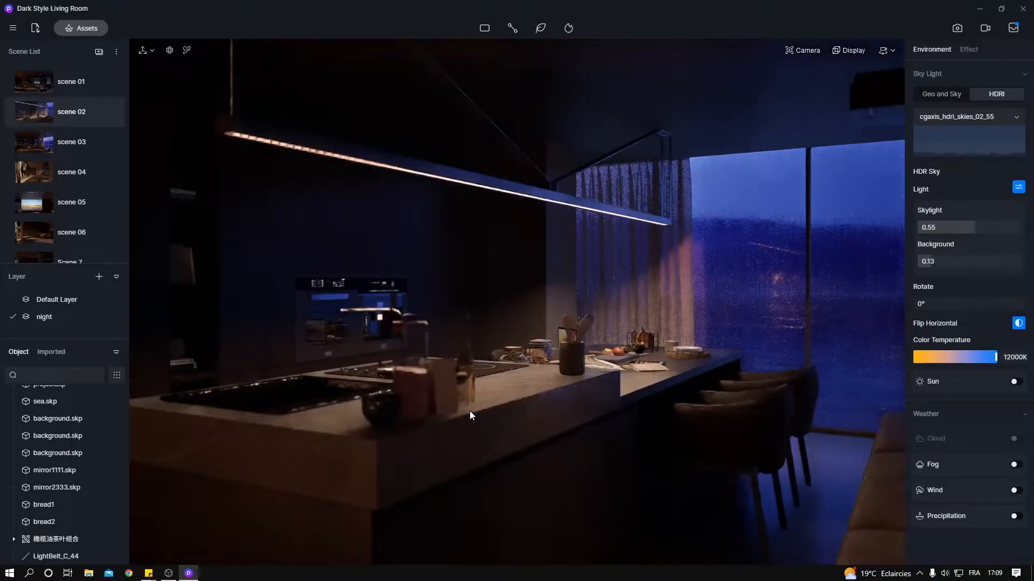
Step: Set the depth of field strength to 10 with Follow Focus, testing focus on the jar and bowl before focusing on the counter's far end
left_click(803, 50)
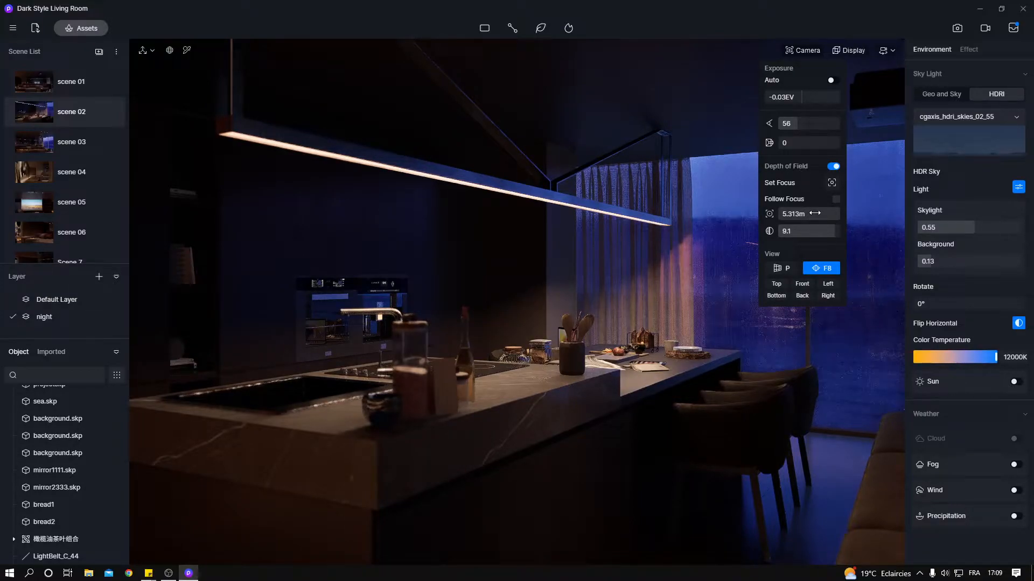
left_click(832, 182)
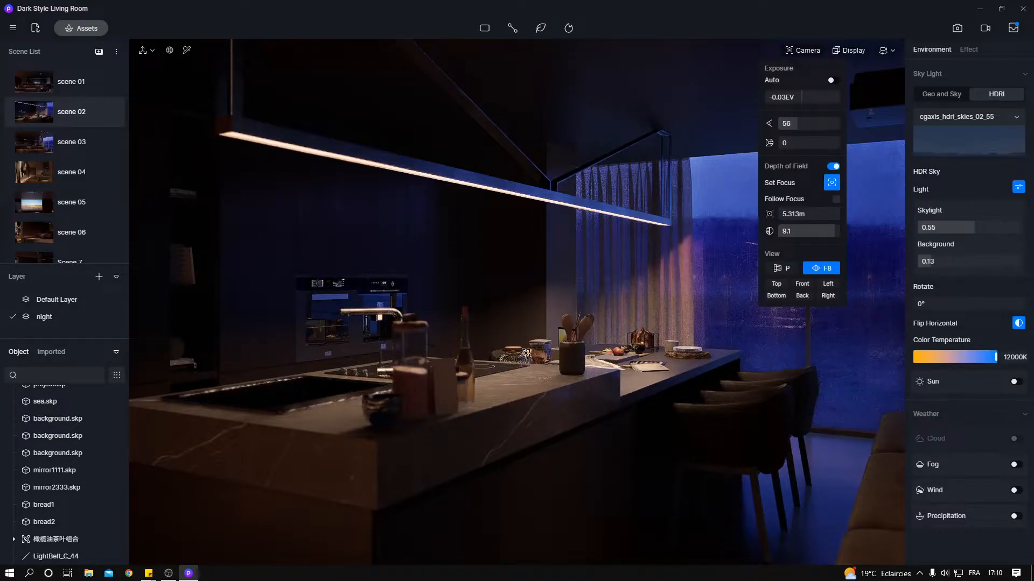
left_click(412, 390)
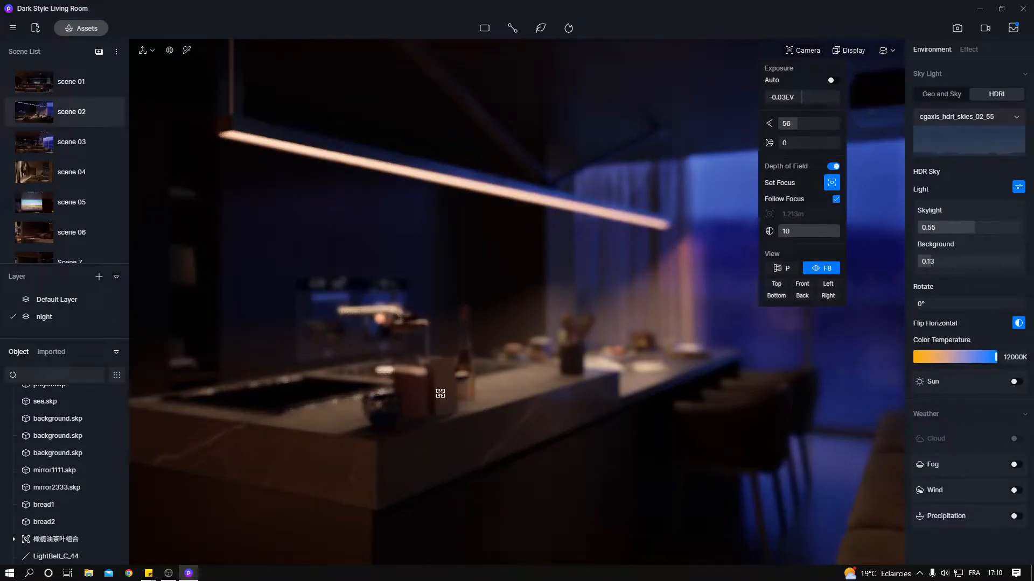
left_click(409, 399)
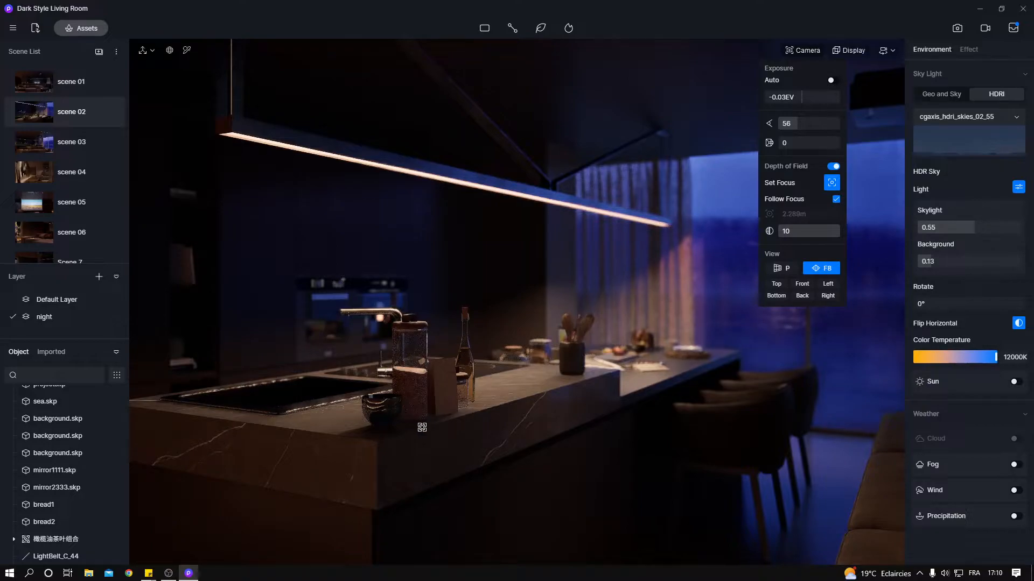
left_click(357, 429)
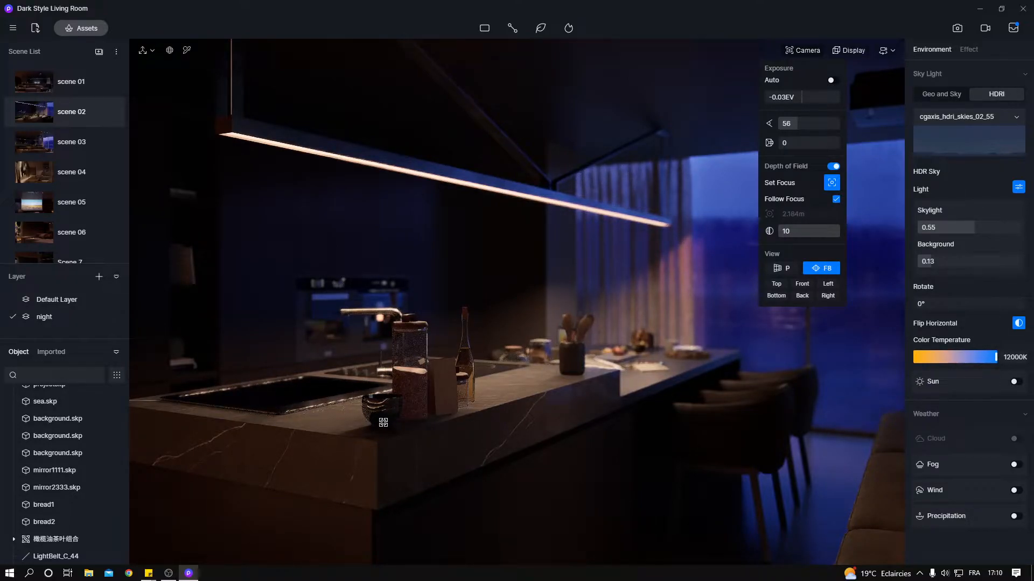
left_click(616, 360)
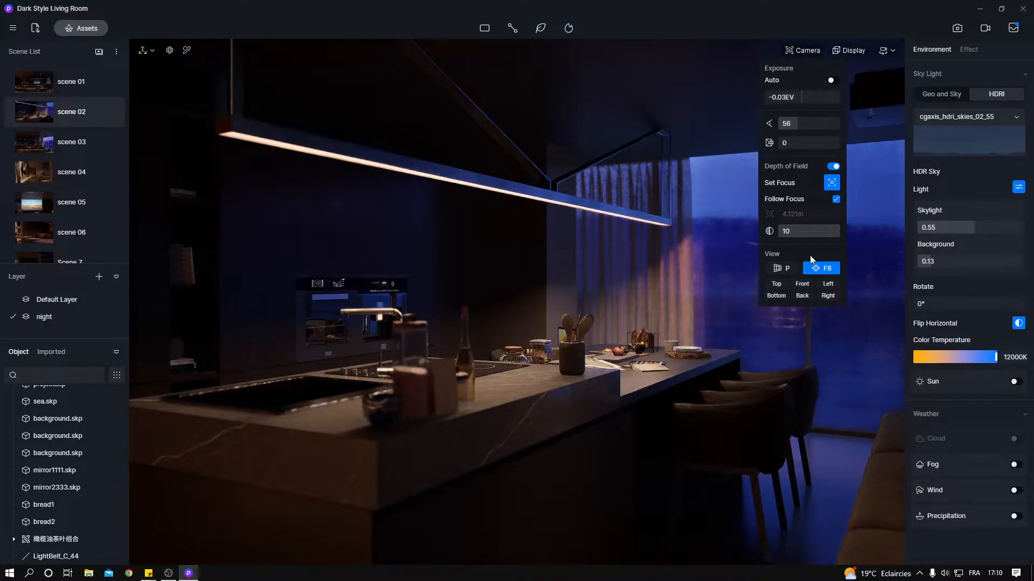
Step: Switch the camera to perspective view and turn it toward the sofa and dining chairs
left_click(784, 270)
right_click_drag(653, 308, 743, 339)
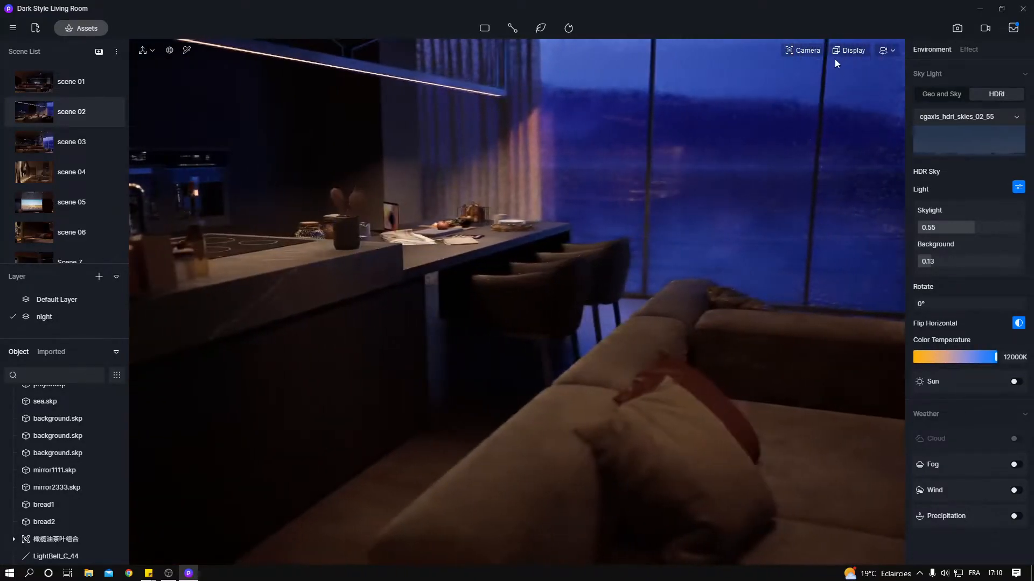
left_click(850, 50)
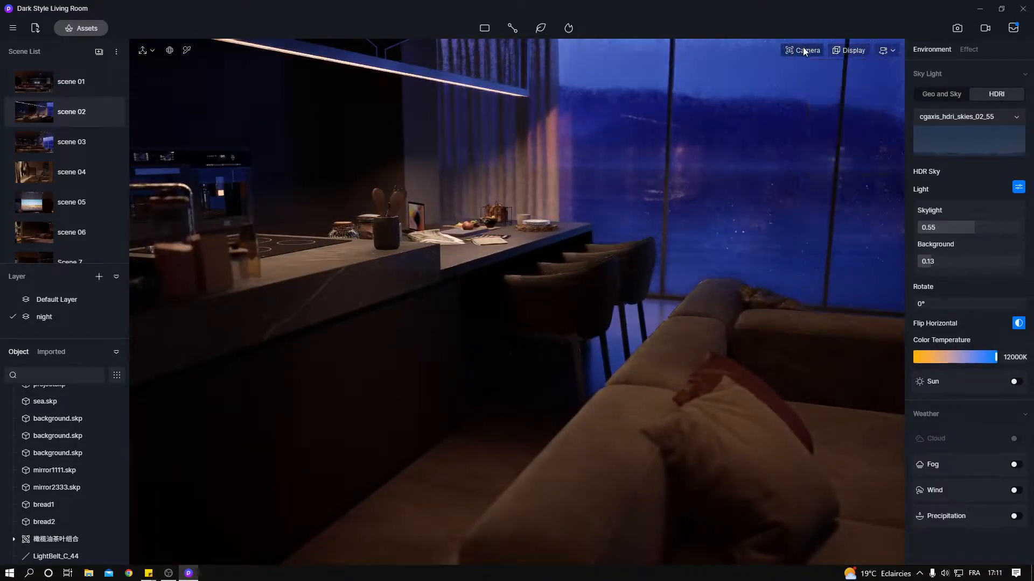
Step: Check the Top and Front orthographic views, and return to the perspective view of the kitchen
left_click(802, 50)
left_click(776, 285)
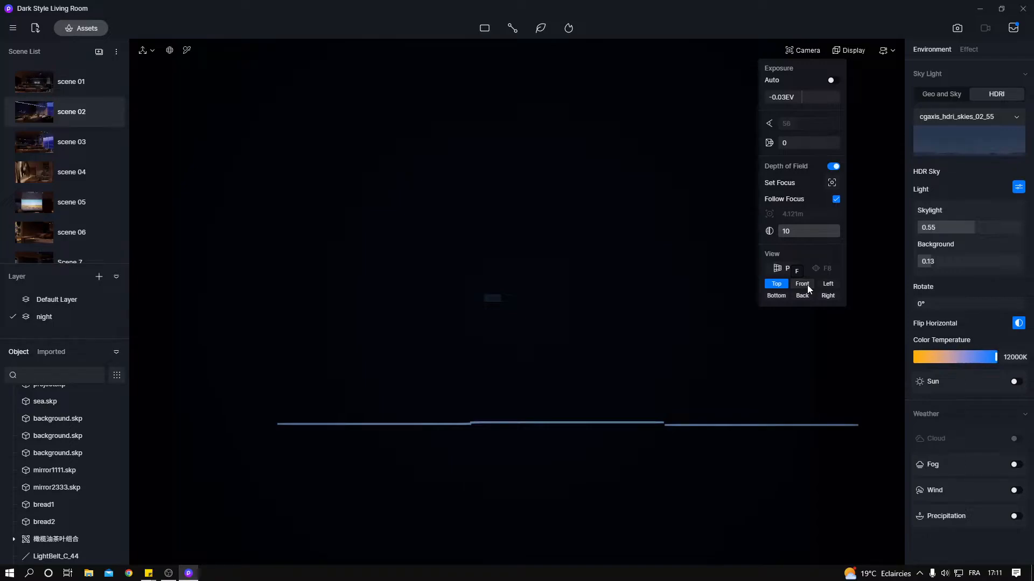
left_click(802, 284)
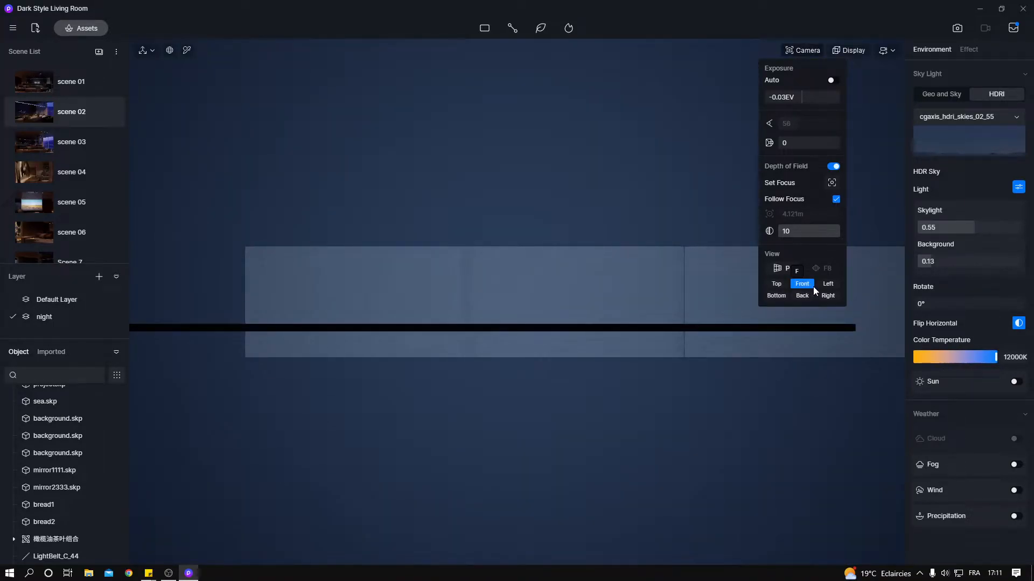
left_click(781, 287)
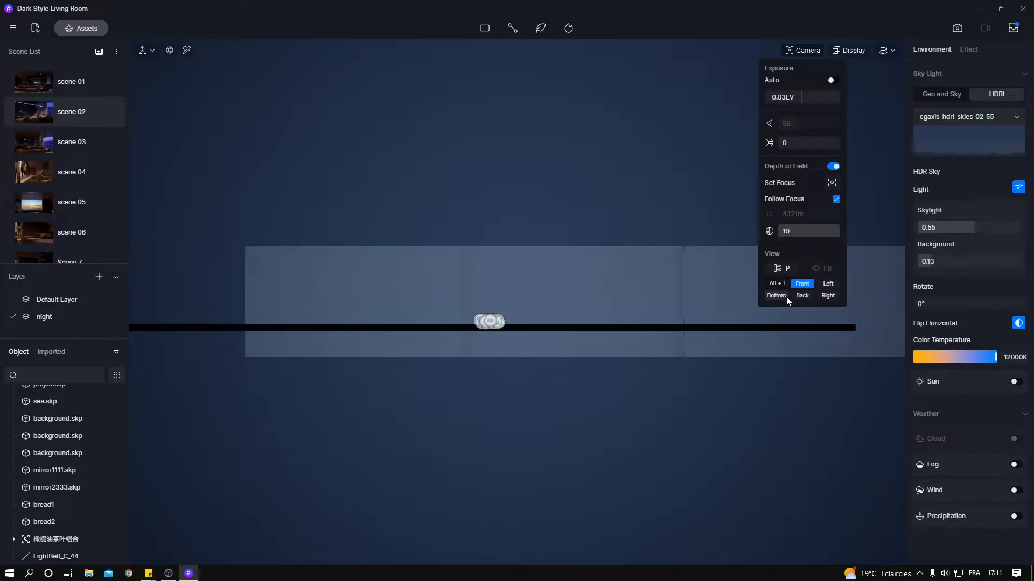
left_click(785, 268)
right_click_drag(671, 338, 703, 321)
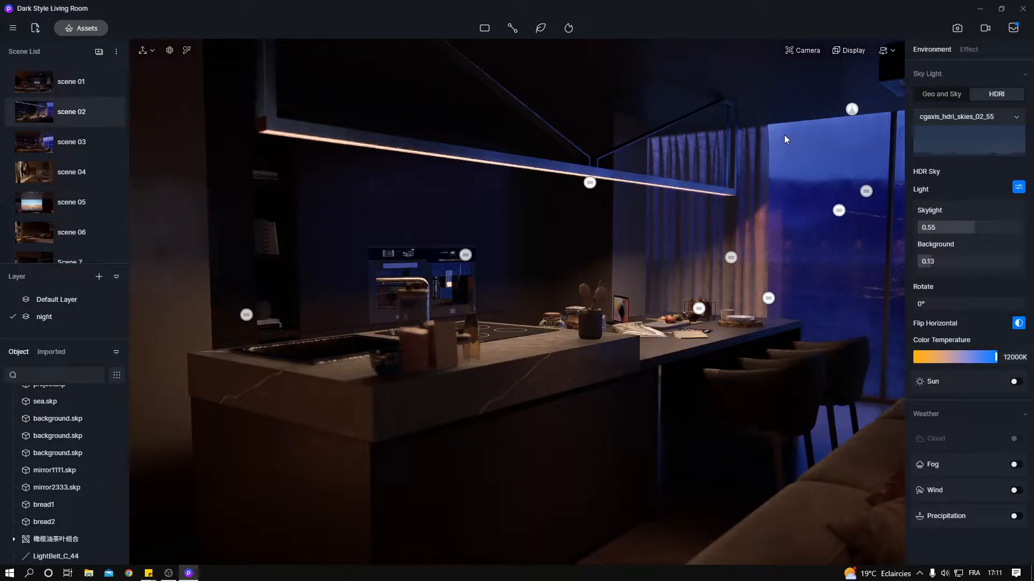
Step: Compare the perspective view with the F8 view mode on the kitchen island, and return to perspective
key("q")
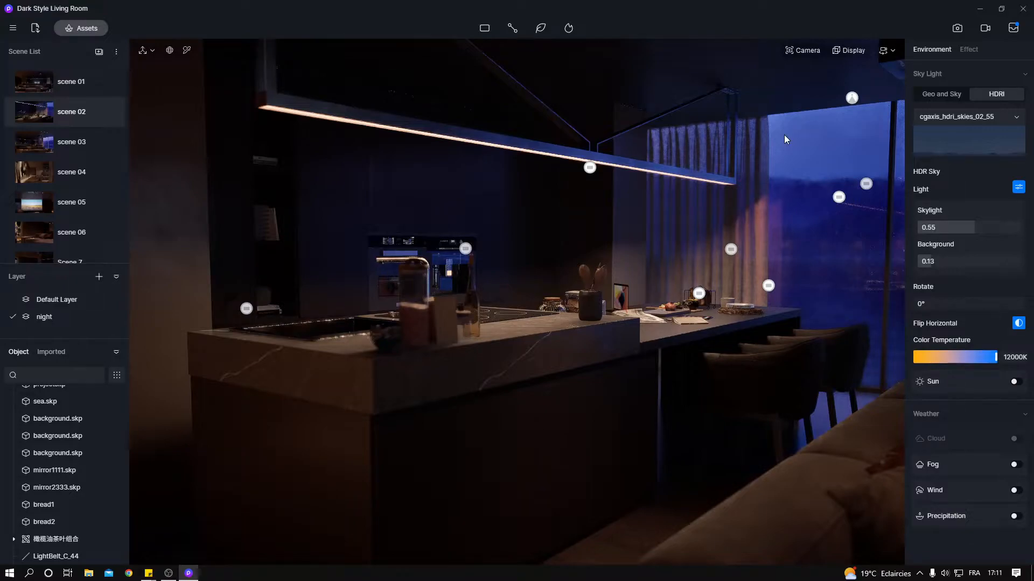
left_click(807, 50)
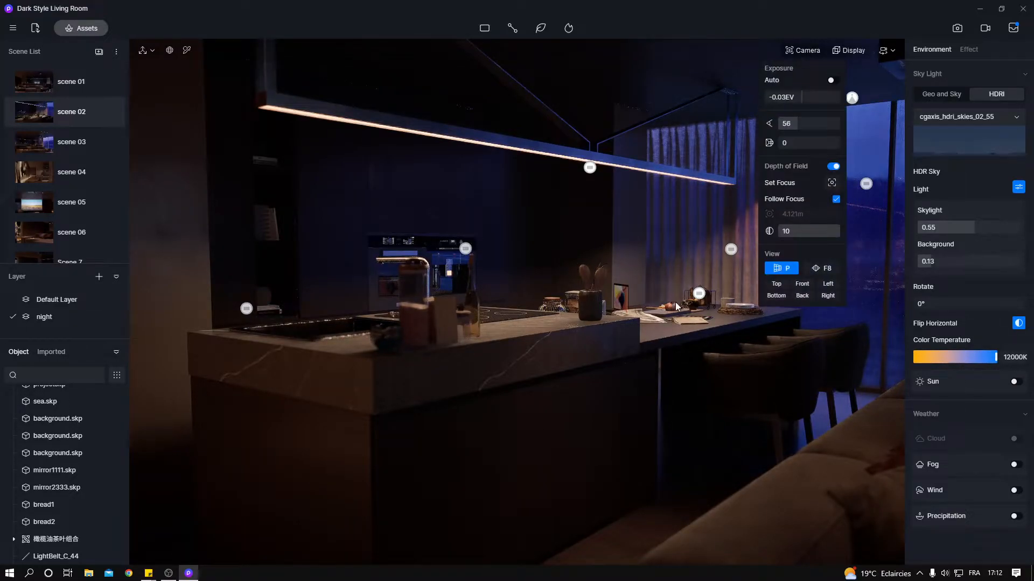
left_click(601, 357)
mouse_move(621, 351)
right_mouse_down()
mouse_move(625, 389)
mouse_move(635, 373)
mouse_move(625, 354)
right_mouse_up()
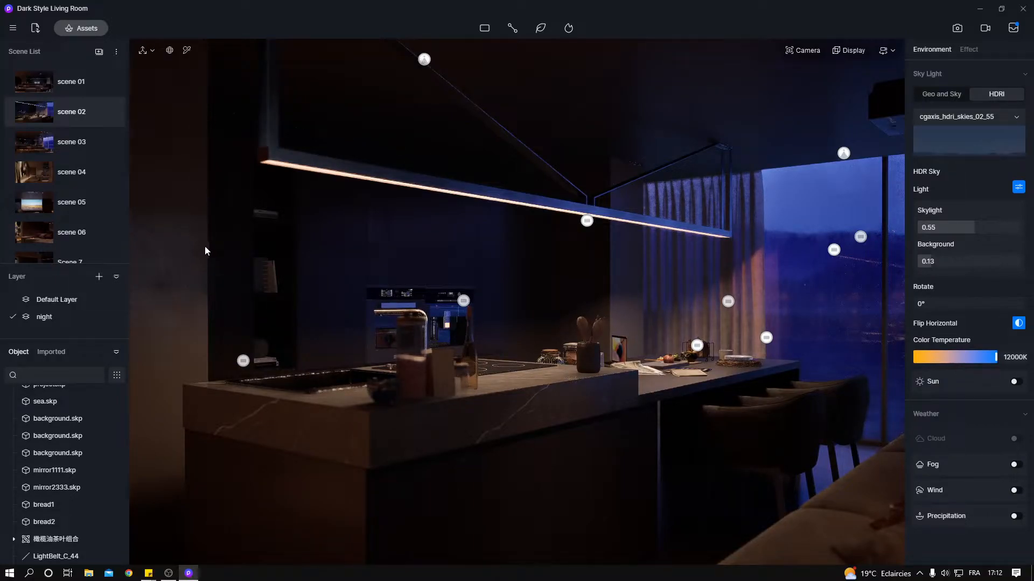
right_click_drag(315, 334, 351, 327)
right_click_drag(744, 184, 696, 333)
left_click(805, 51)
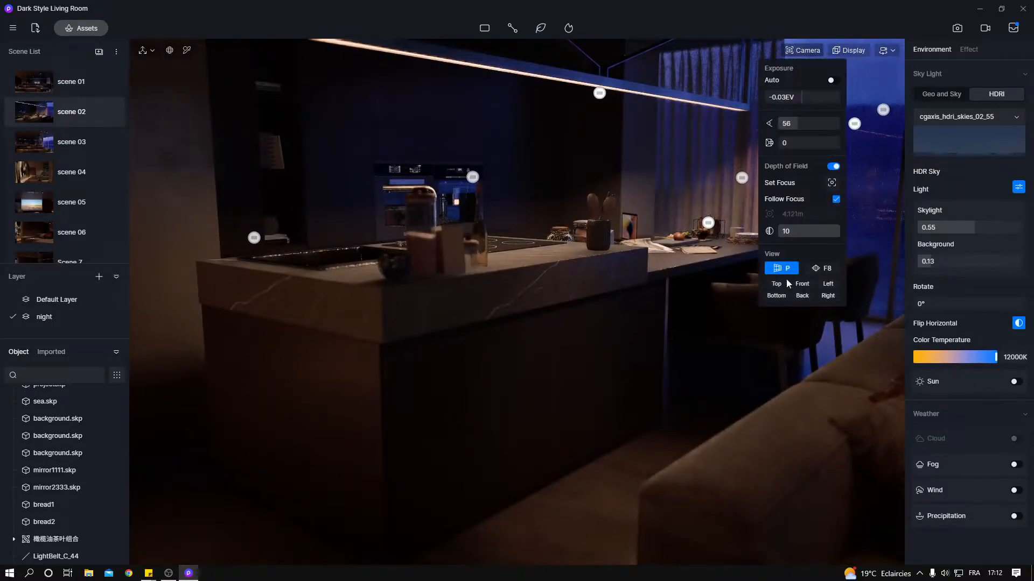
left_click(825, 269)
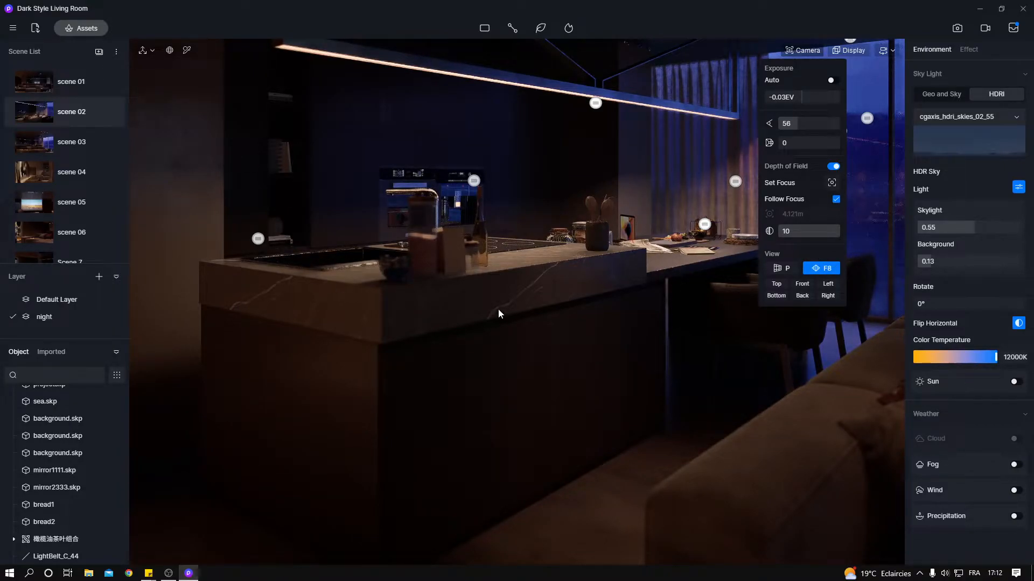
left_click(780, 268)
Step: Hide the light source icons in the viewport and show them again
mouse_move(847, 54)
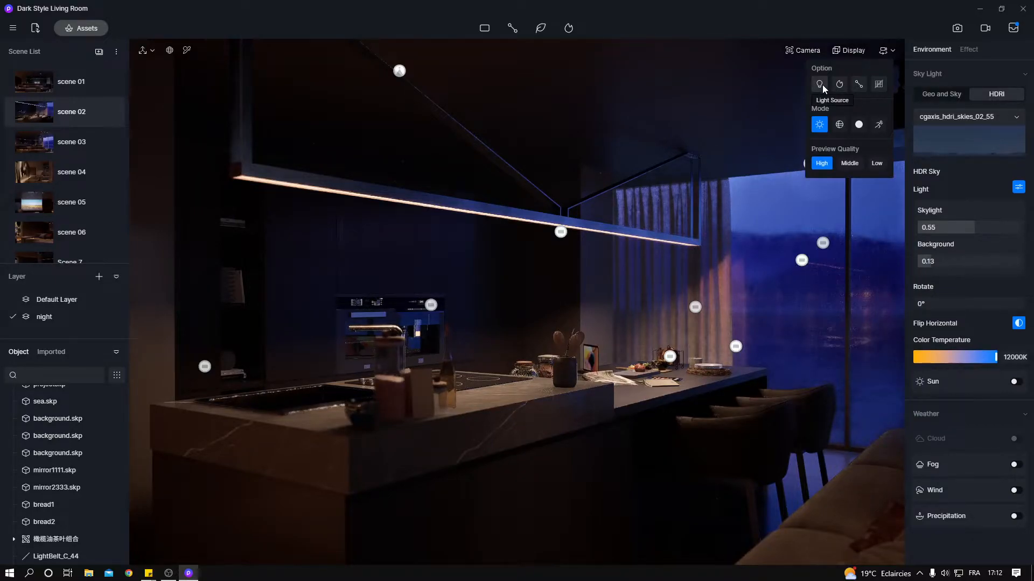
left_click(820, 85)
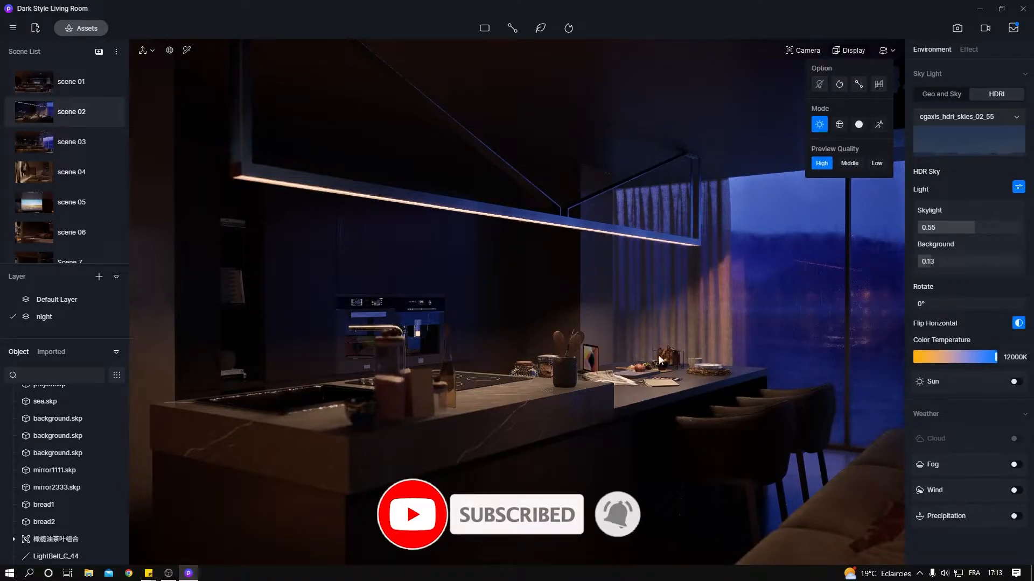
left_click(822, 87)
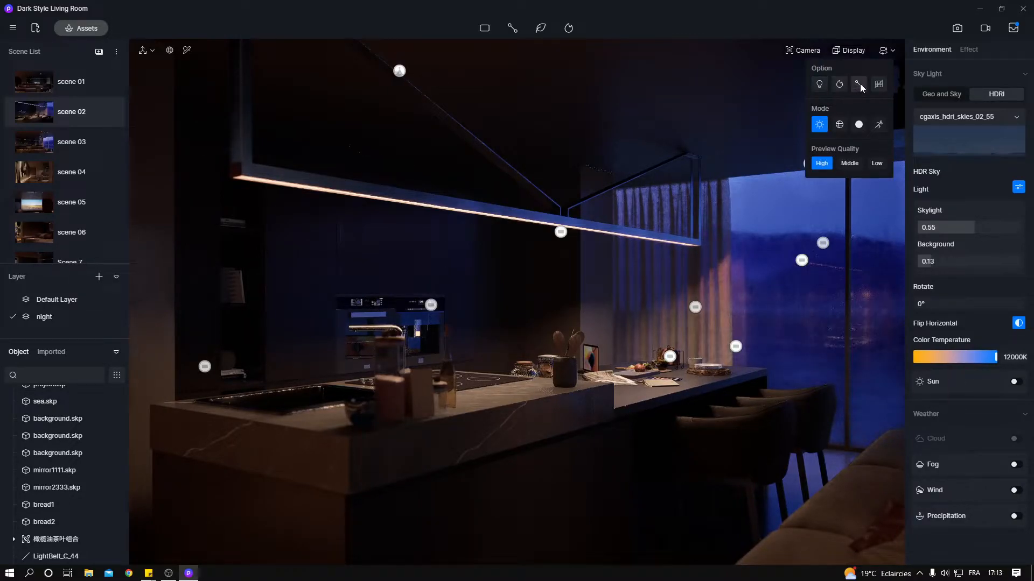
Step: Turn on the composition grid overlay and frame the built-in oven and kitchen counter straight on
left_click(879, 84)
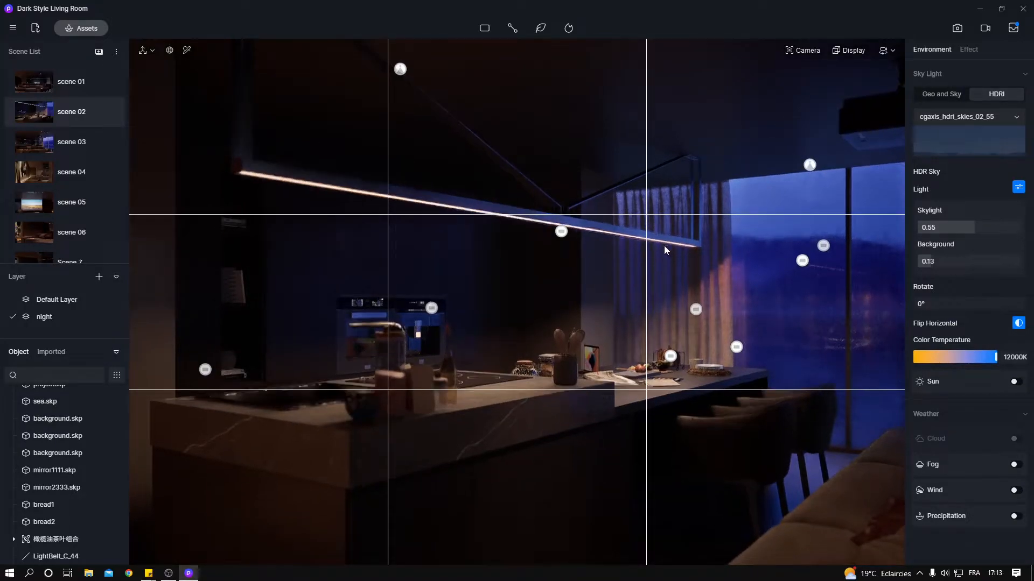
middle_click_drag(637, 285, 593, 286)
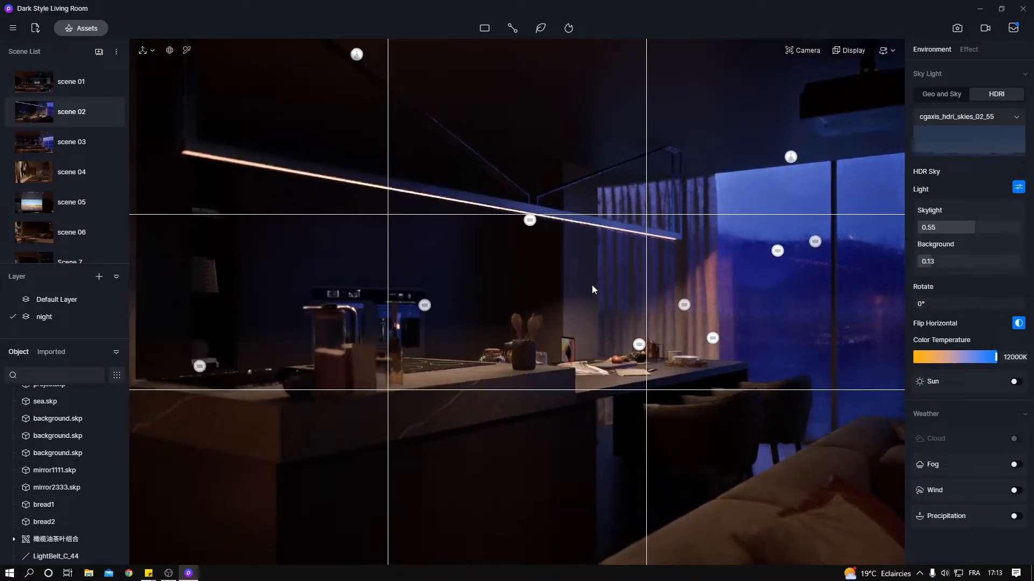
key("q")
key("s")
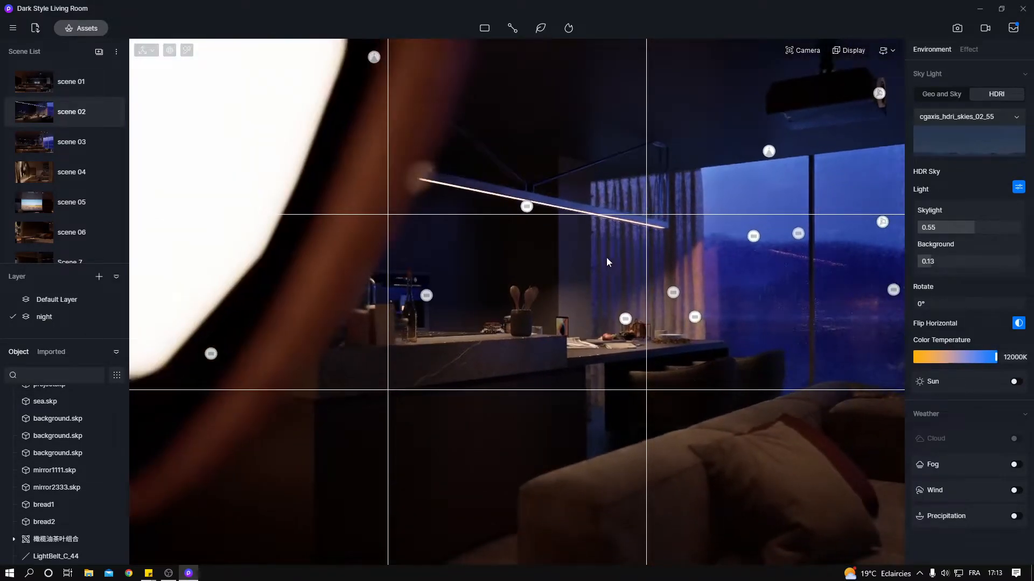
scroll(618, 274, "up", 2)
right_click_drag(635, 276, 590, 308)
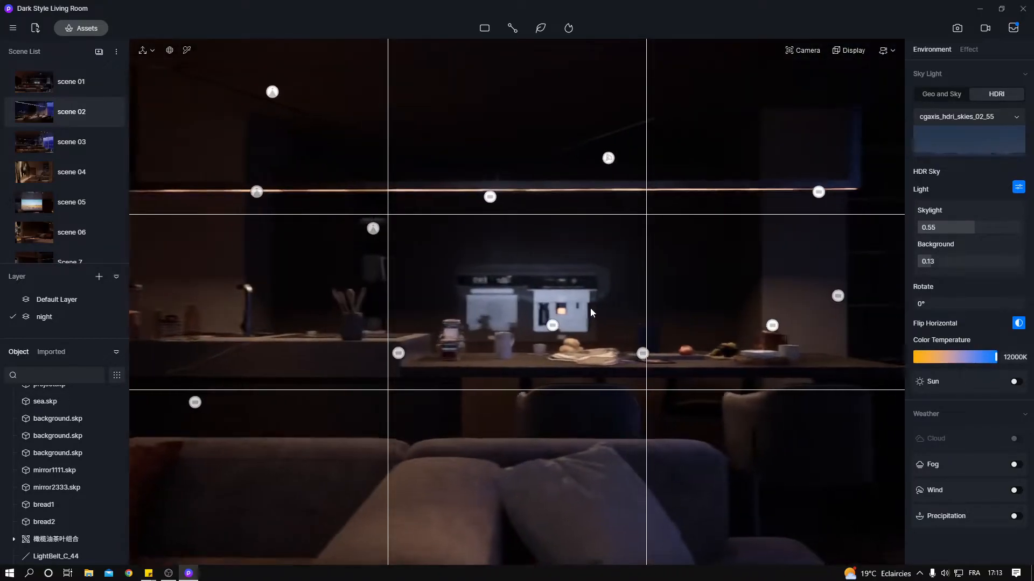
key("w")
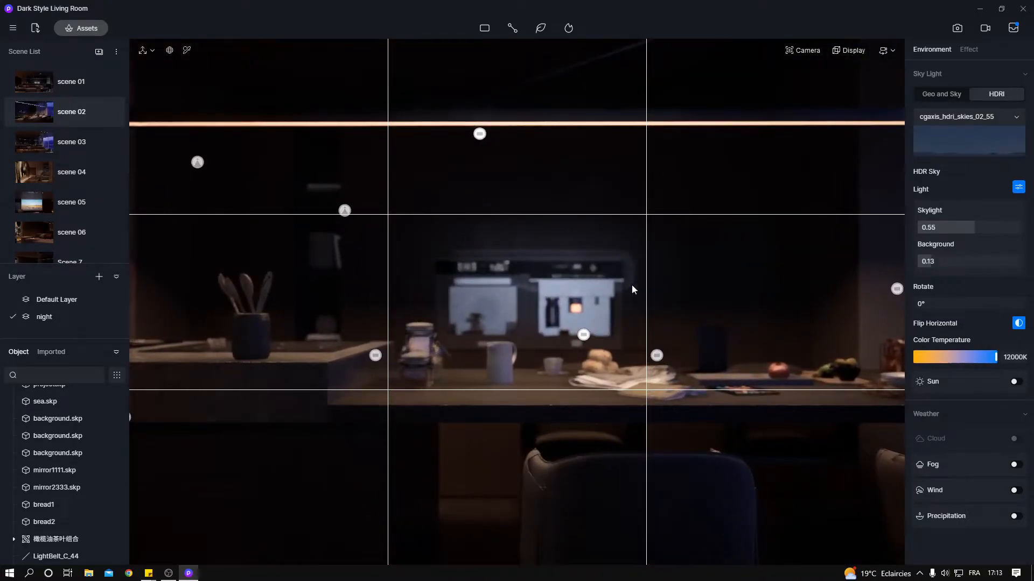
Step: Set the camera's depth of field focus on the built-in oven and refine the framing slightly
left_click(799, 50)
left_click(832, 182)
left_click(533, 308)
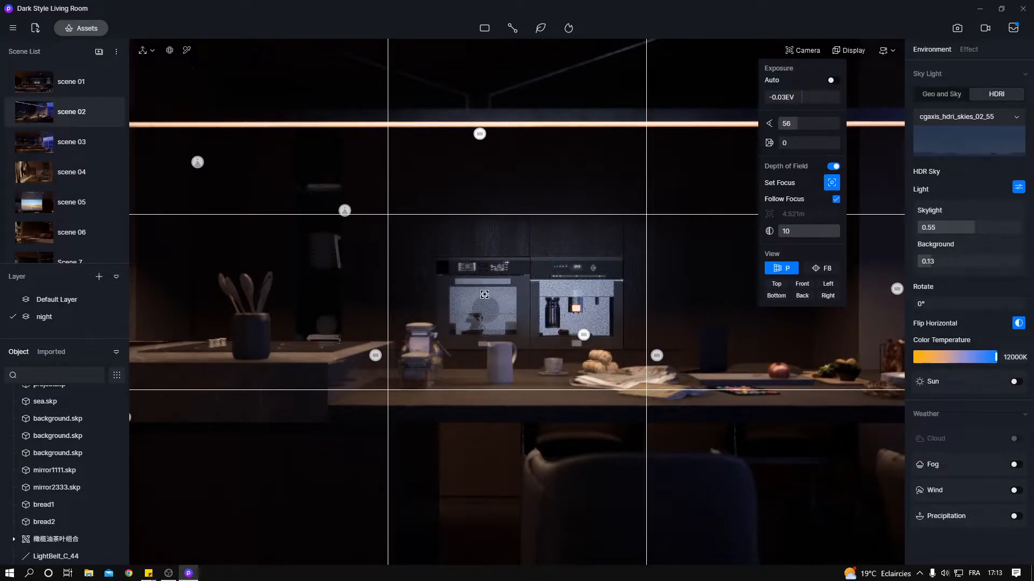
key("d")
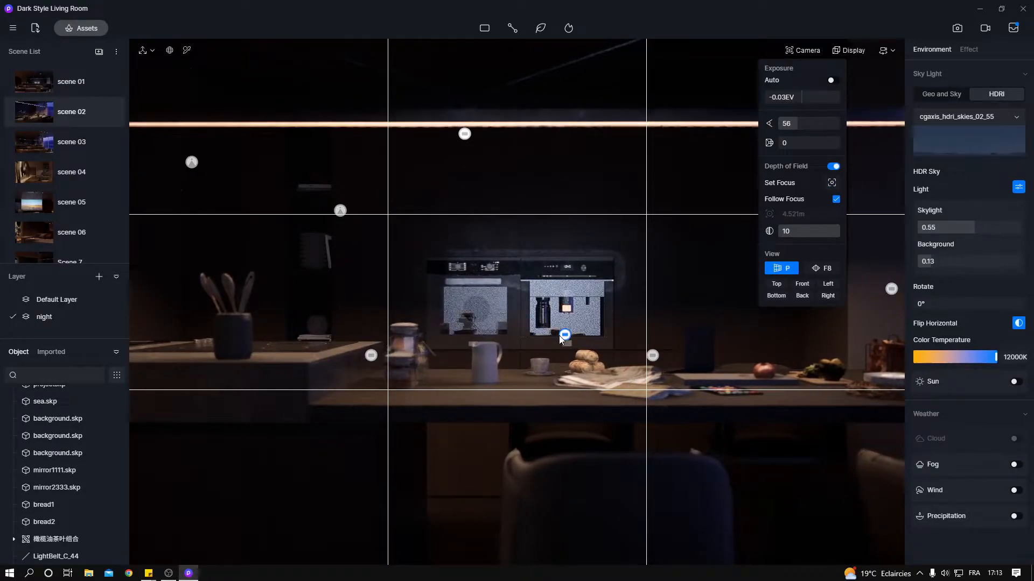
key("e")
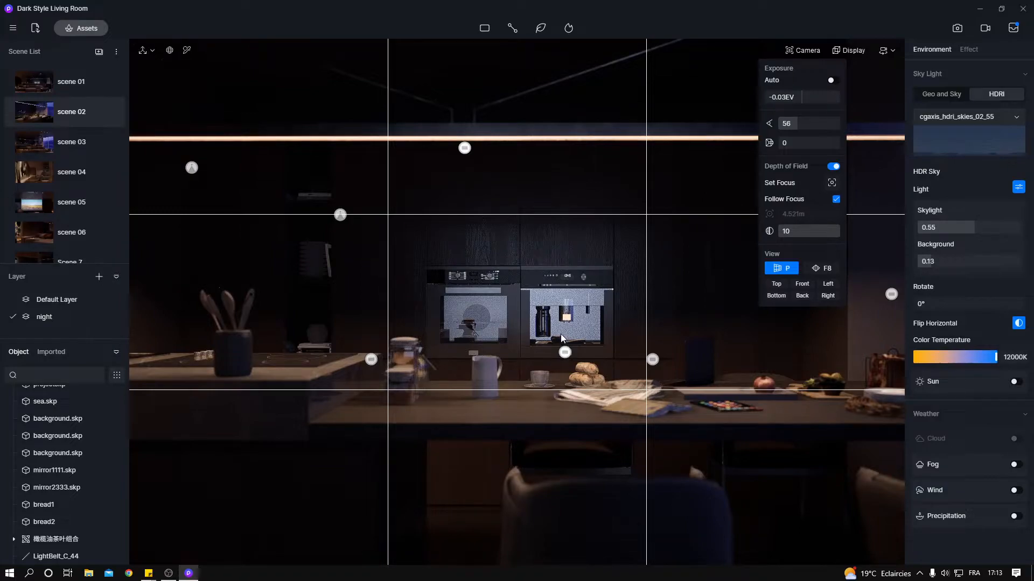
Step: Compare the wireframe and white-model display modes on the kitchen, and return to the fully rendered mode
left_click(850, 50)
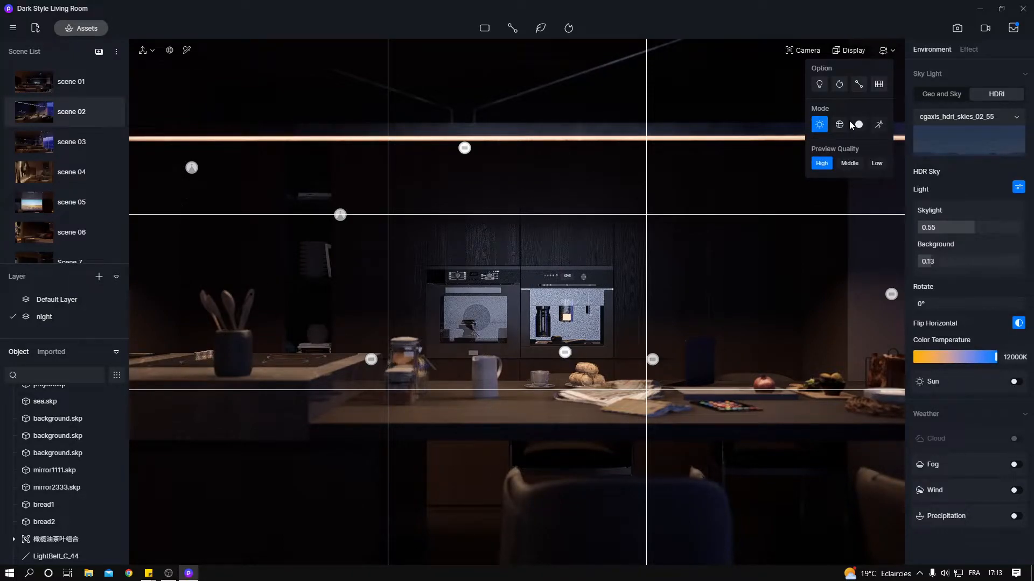
left_click(844, 125)
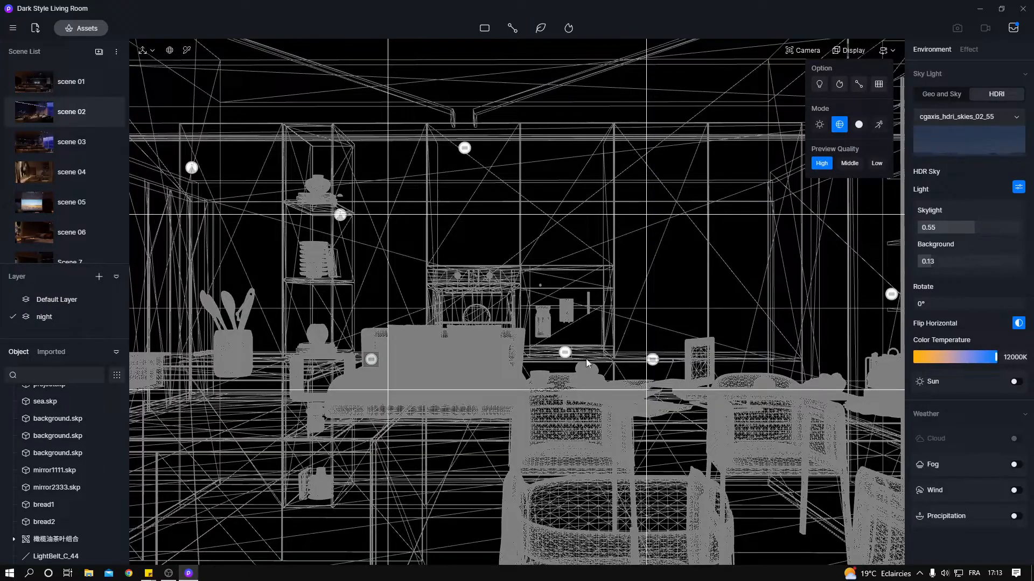
scroll(569, 343, "down", 5)
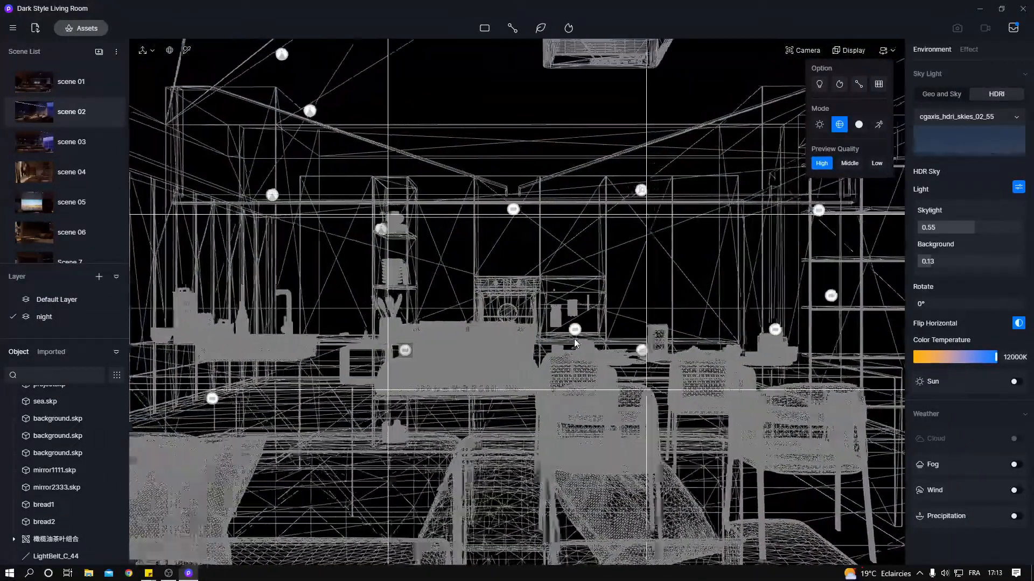
left_click(859, 124)
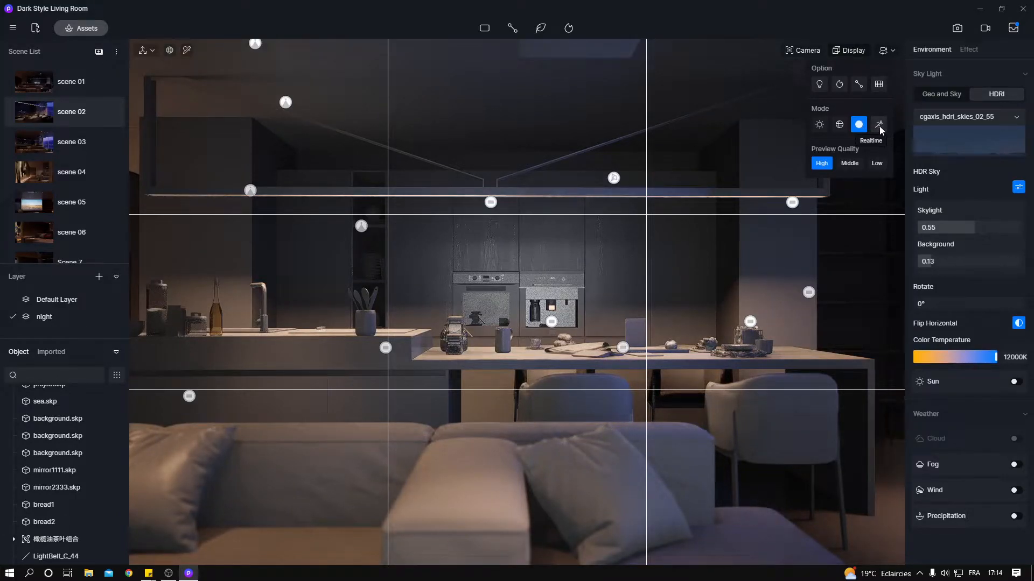
left_click(819, 126)
Step: Move the camera outside the windows to examine the water surface and the illuminated mountain backdrop
right_click_drag(664, 297, 658, 302)
scroll(667, 299, "down", 5)
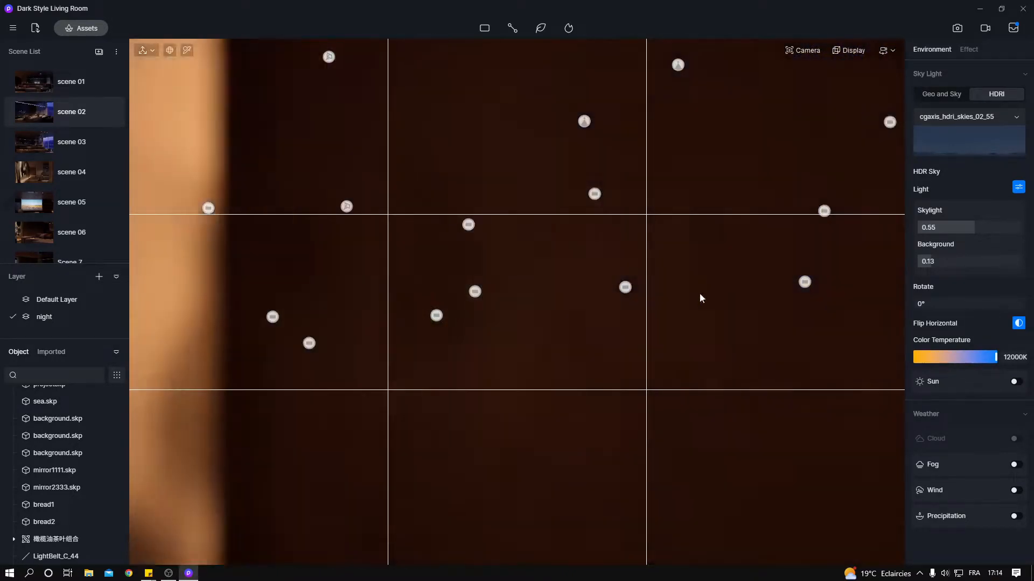
scroll(822, 133, "up", 5)
left_click(849, 50)
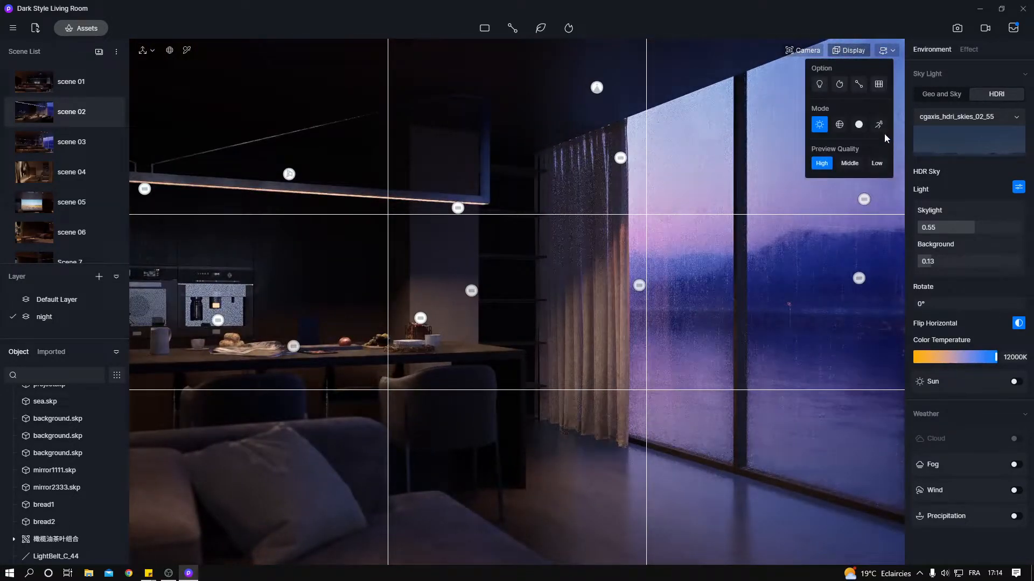
right_click_drag(619, 249, 597, 367)
key("w")
key("w")
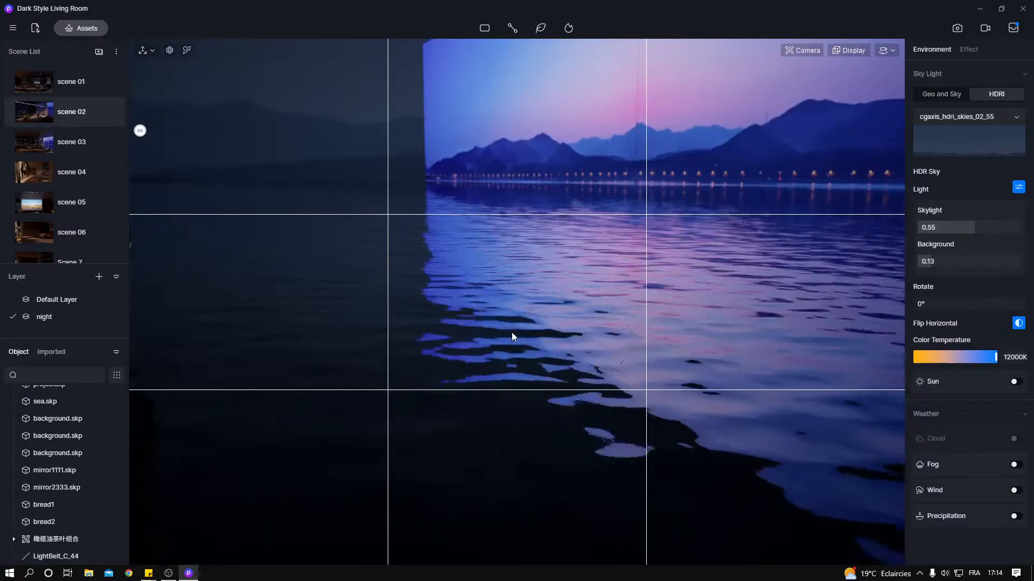
right_click_drag(643, 269, 574, 221)
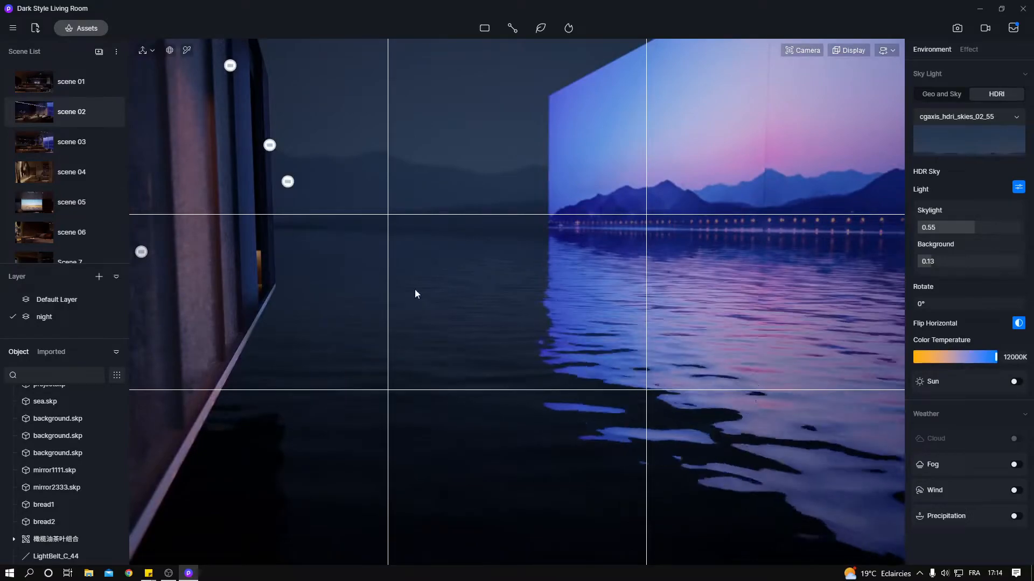
right_click_drag(419, 326, 524, 339)
right_click_drag(646, 383, 577, 375)
right_click_drag(468, 355, 584, 362)
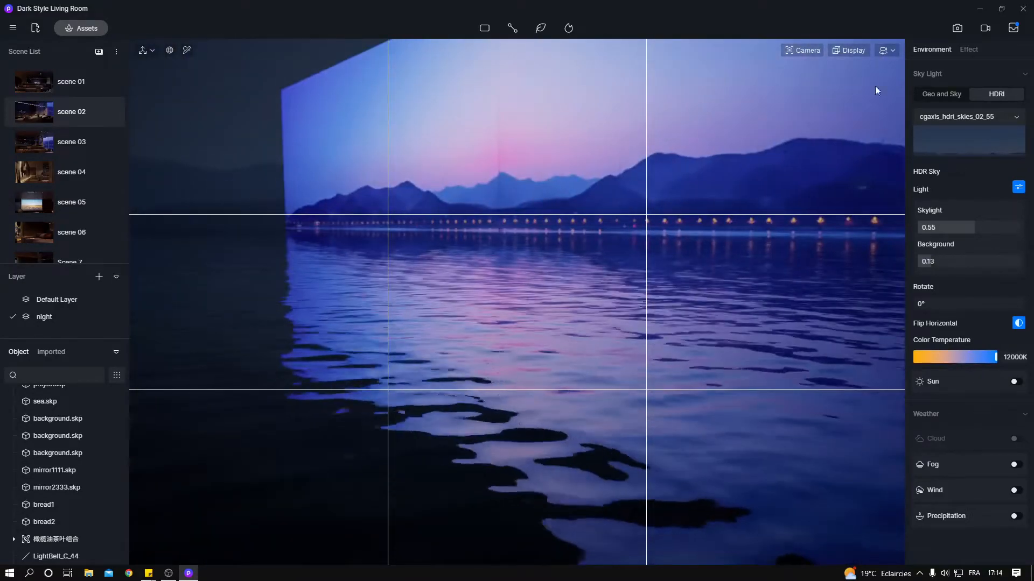
left_click(847, 51)
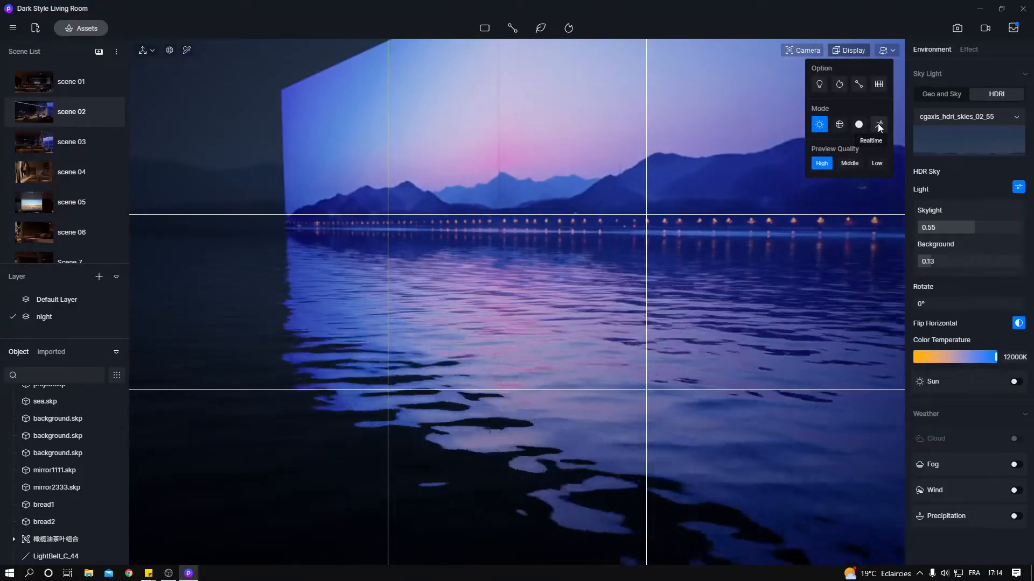
Step: Bring the camera back inside to face the kitchen counter from behind the sofa
right_click_drag(695, 335, 655, 342)
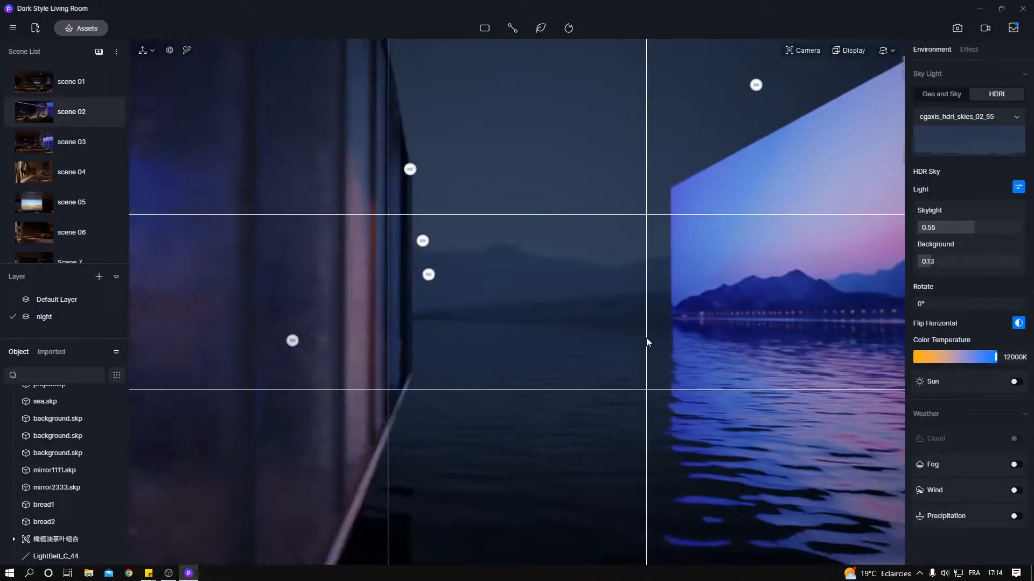
key("a")
right_click_drag(521, 288, 483, 293)
key("a")
key("a")
key("e")
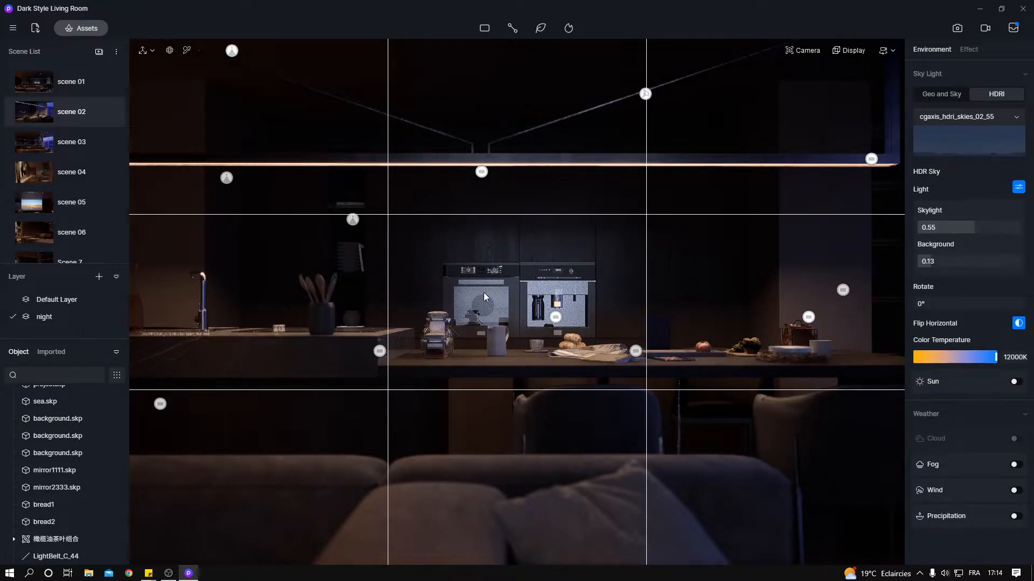
Step: Load scene 01 and compare the Middle and Low preview qualities in the viewport
left_click(886, 50)
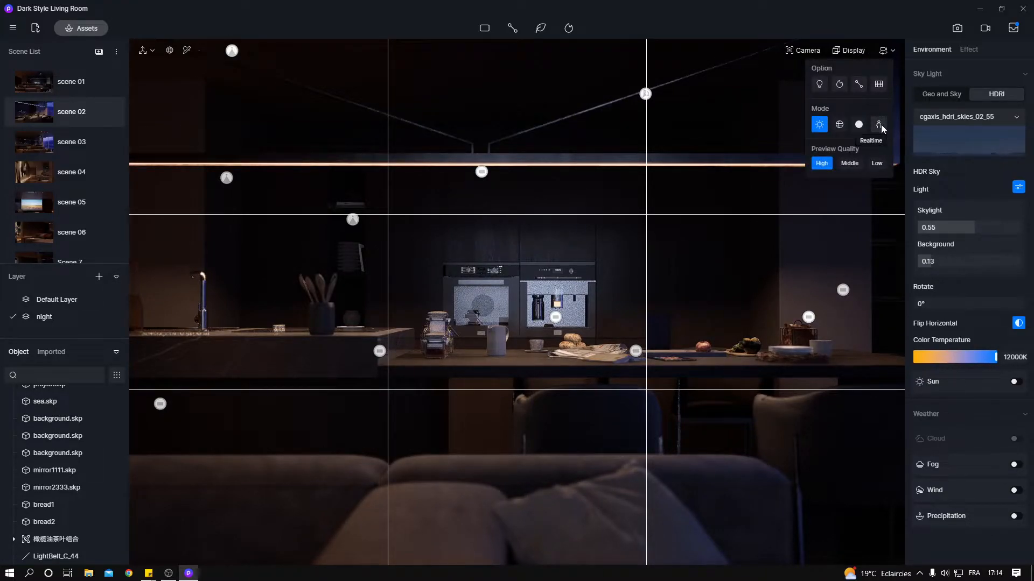
key("d")
key("a")
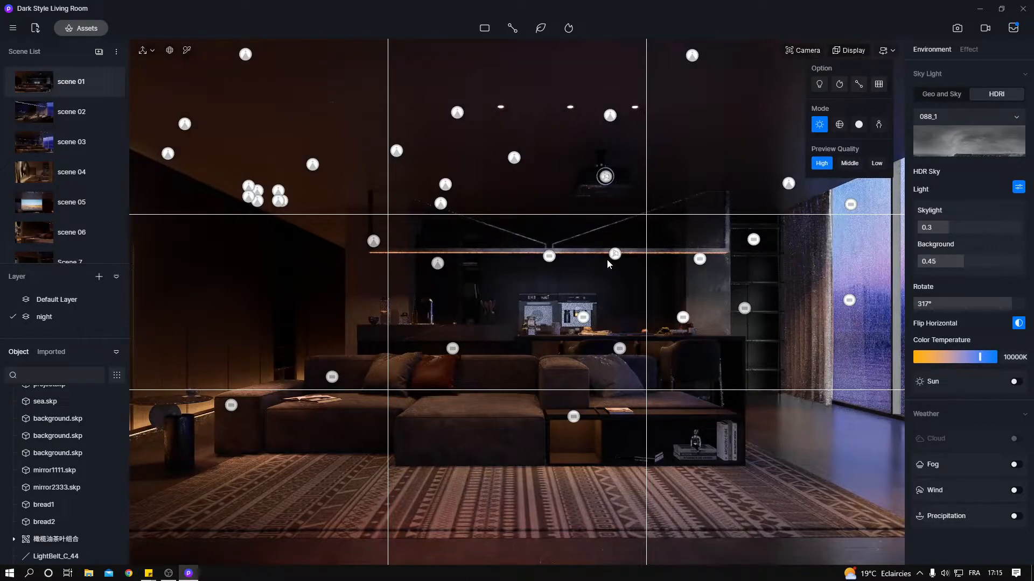
left_click(850, 163)
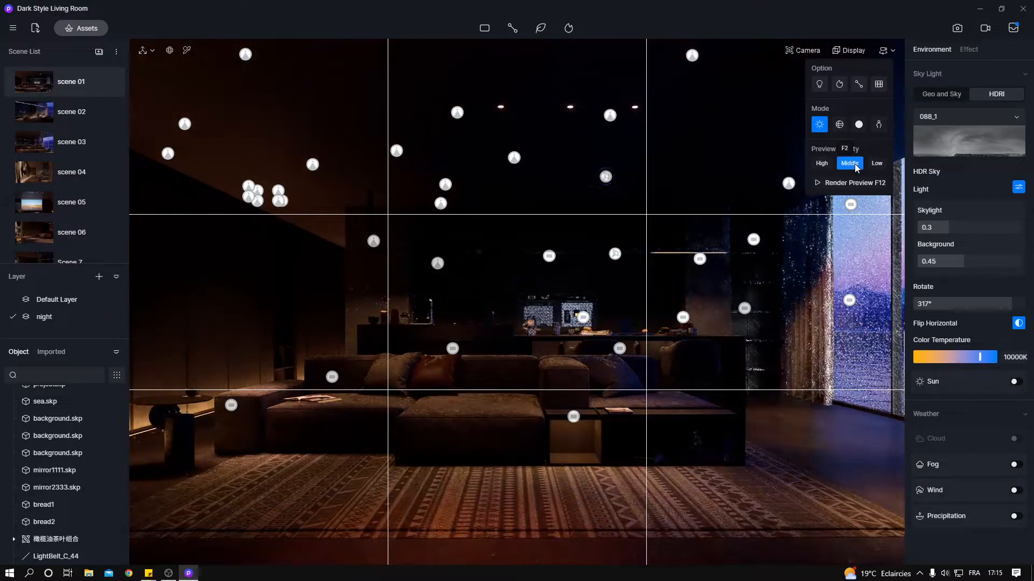
left_click(876, 164)
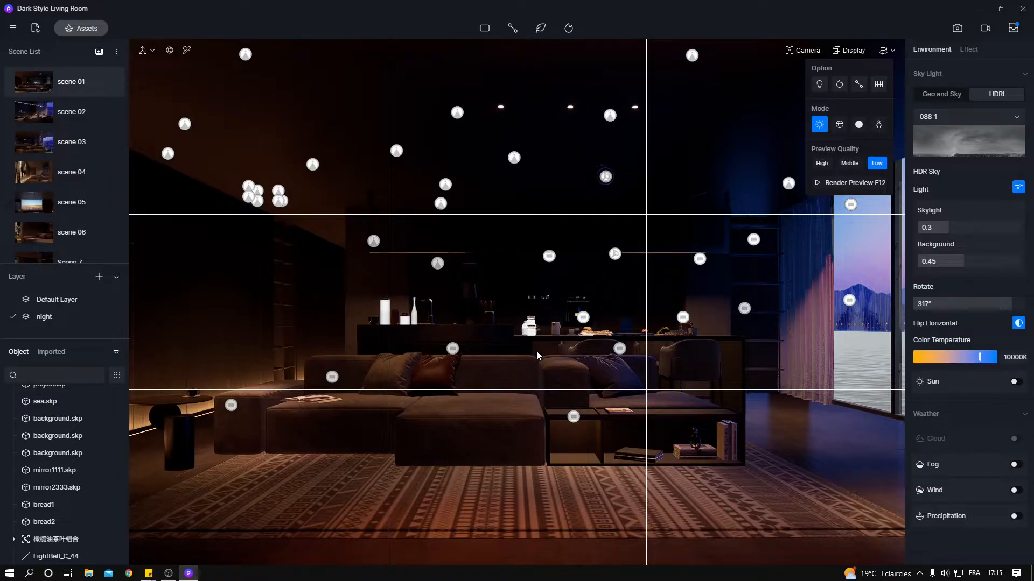
Step: Examine the sofa, low shelf table and rug in Low preview quality from a closer, raised viewpoint
scroll(557, 347, "up", 1)
middle_click_drag(557, 347, 557, 315)
scroll(557, 315, "up", 1)
middle_click_drag(589, 452, 566, 337, "shift")
scroll(593, 336, "down", 1)
key("q")
key("q")
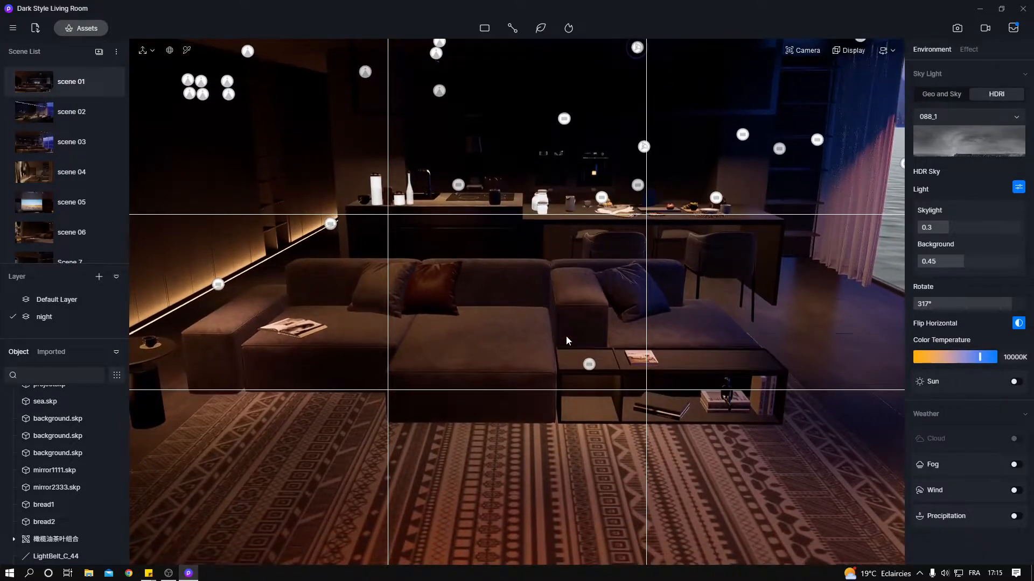
key("q")
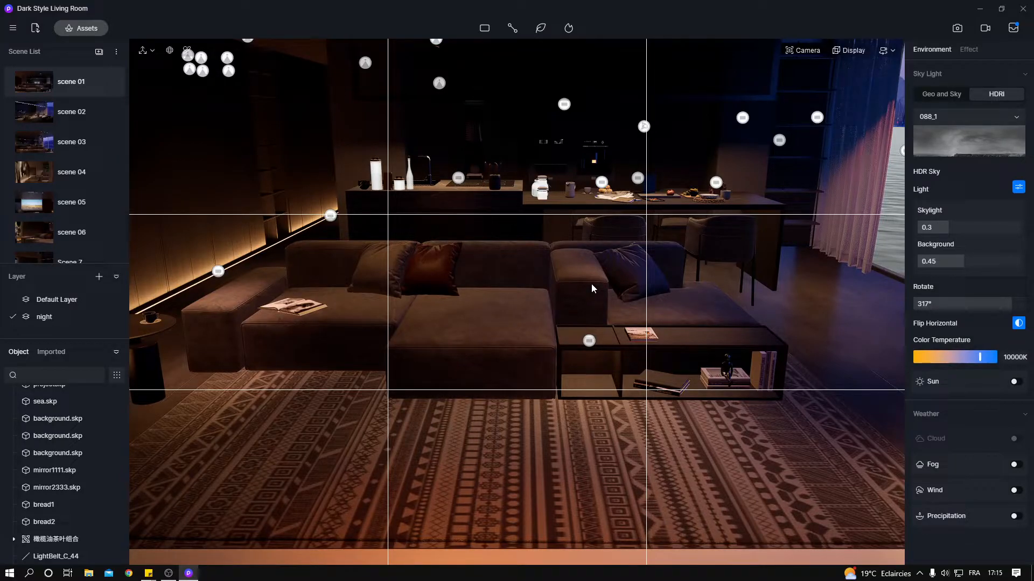
mouse_move(577, 400)
right_mouse_down()
mouse_move(597, 405)
mouse_move(576, 408)
right_mouse_up()
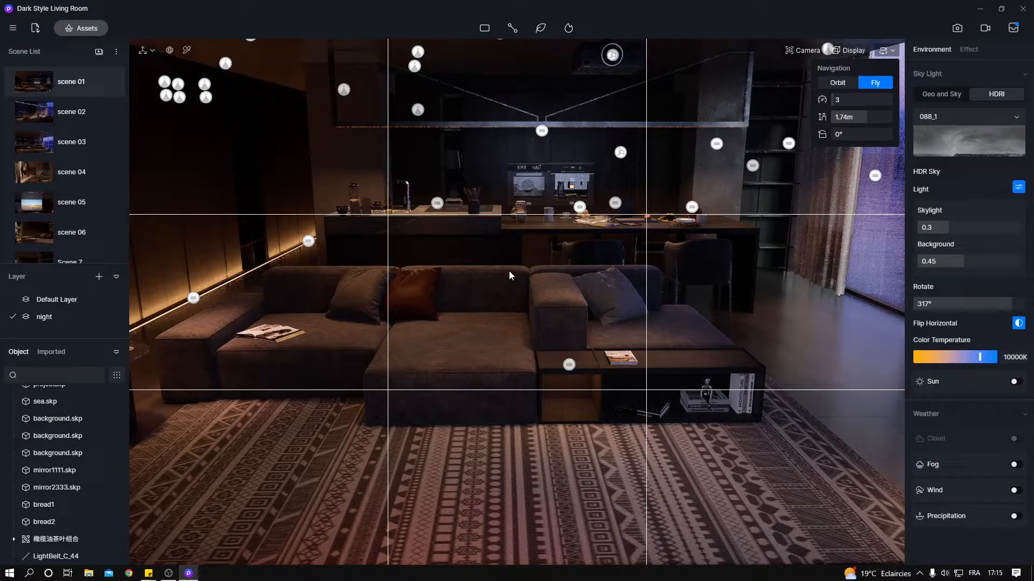
Step: Try Orbit navigation around the sofa and return to Fly navigation
left_click(833, 84)
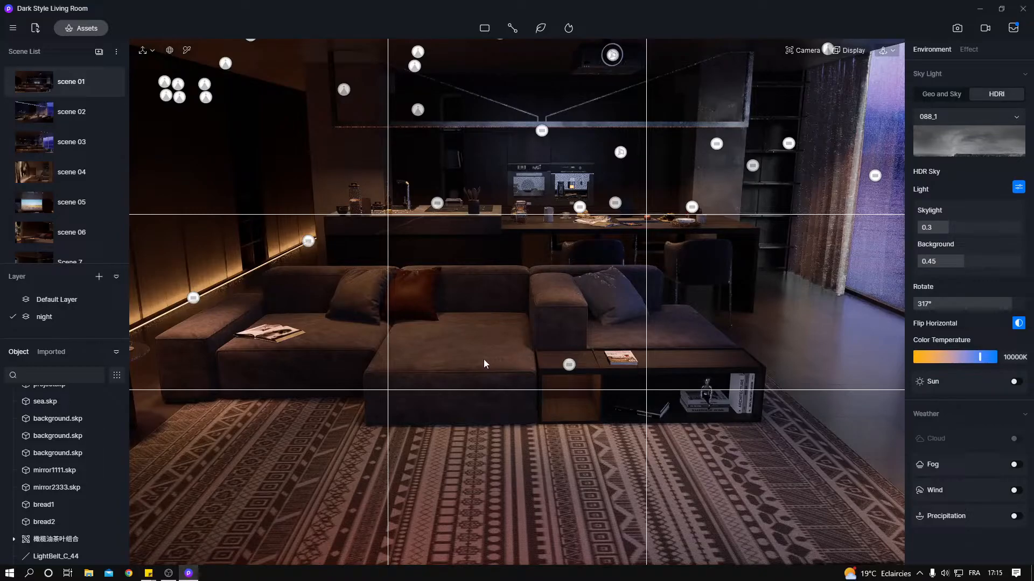
right_click_drag(628, 325, 676, 360)
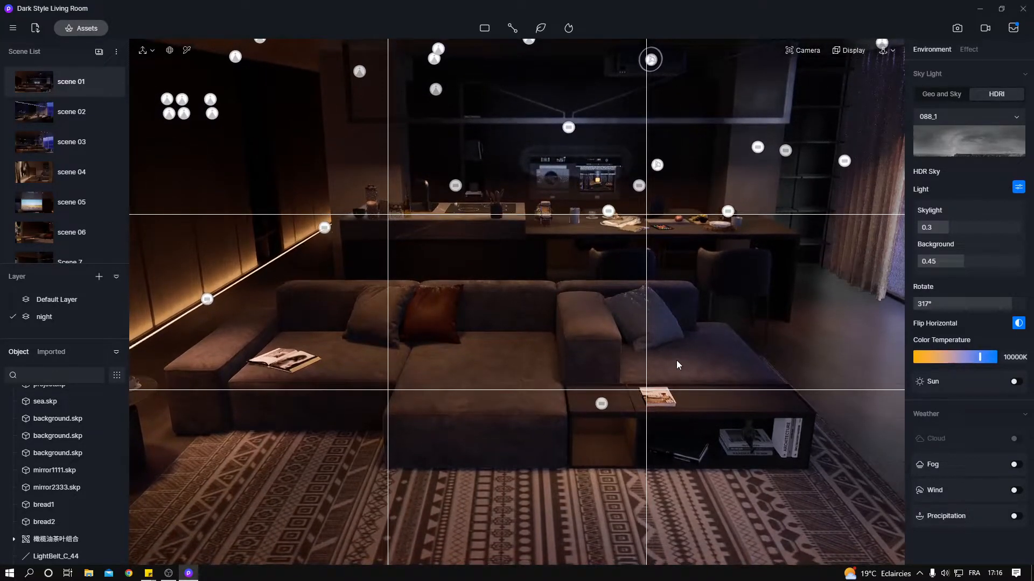
left_click(889, 50)
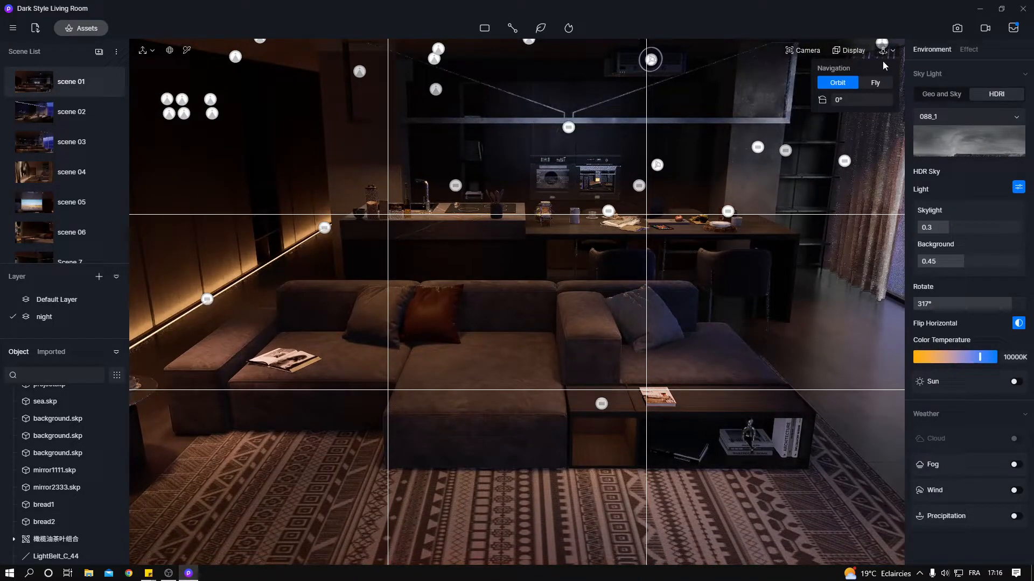
left_click(876, 83)
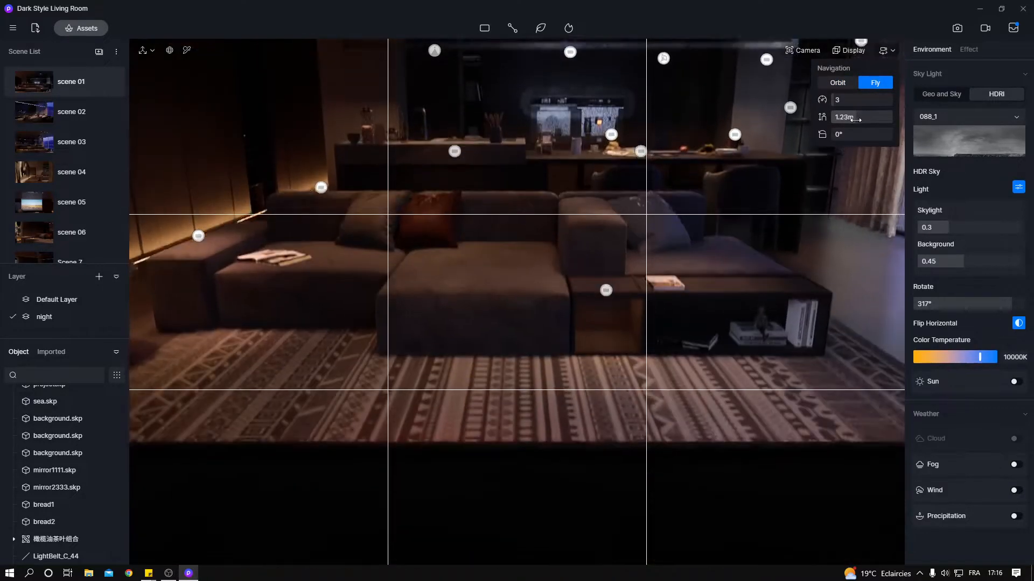
Step: Set the Fly camera height to 2.06 m and the movement speed to 50, and test moving sideways
mouse_move(857, 119)
left_mouse_down()
mouse_move(875, 120)
mouse_move(852, 106)
left_mouse_up()
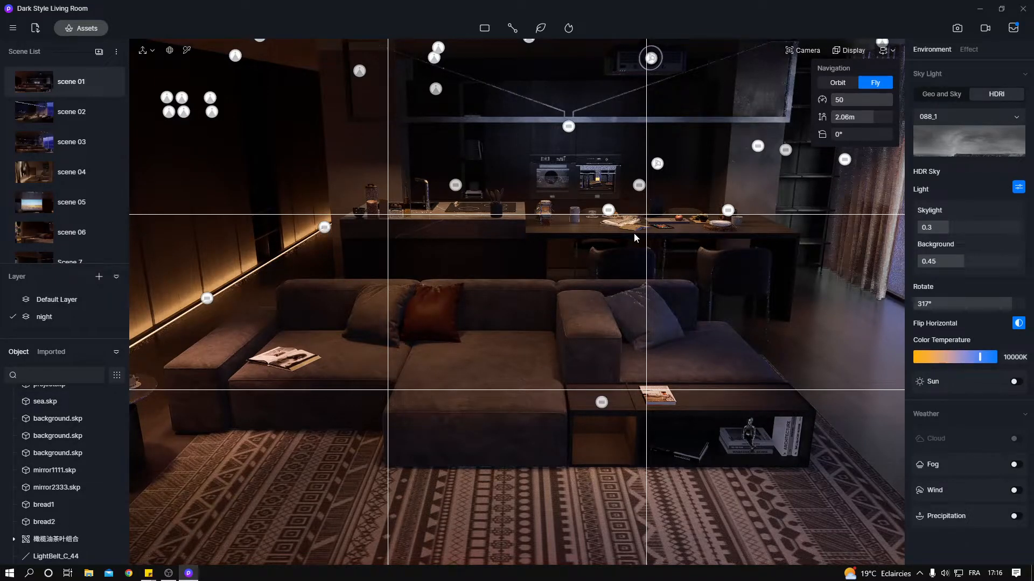
key("d")
key("a")
Step: Set the Fly speed to 1 and test it by moving sideways toward the windows and back
left_click_drag(843, 101, 803, 104)
key("d")
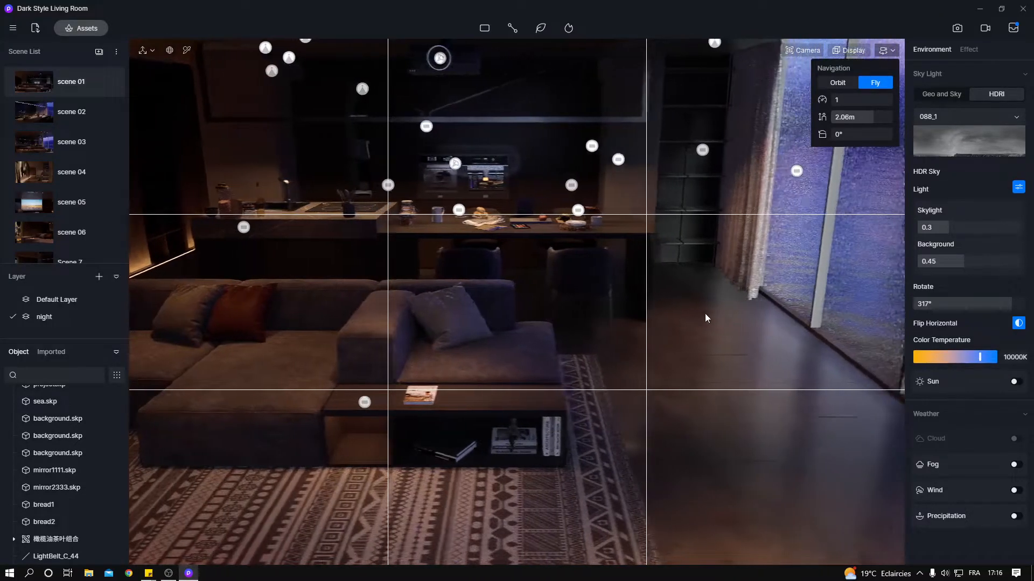
key("d")
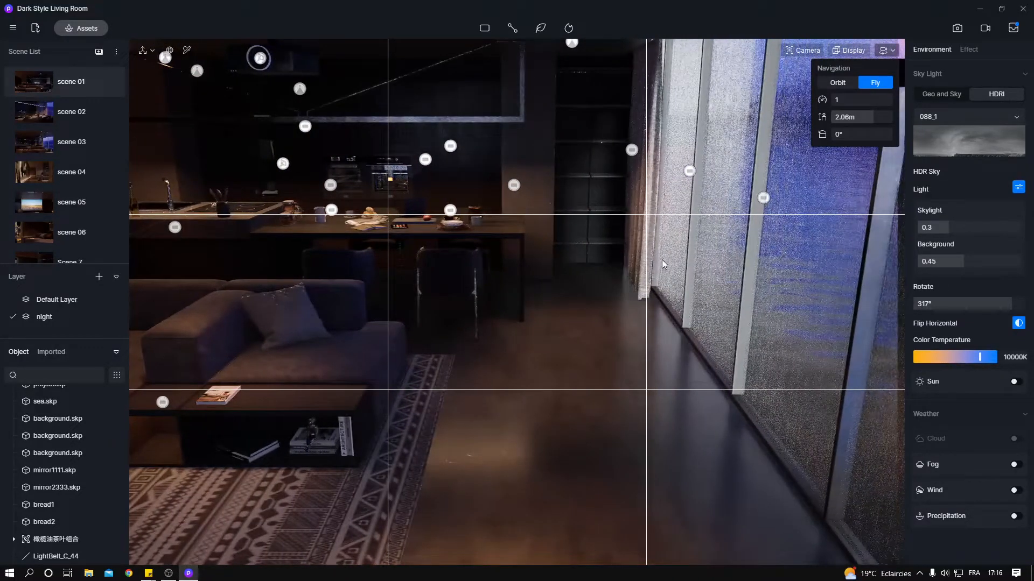
key("a")
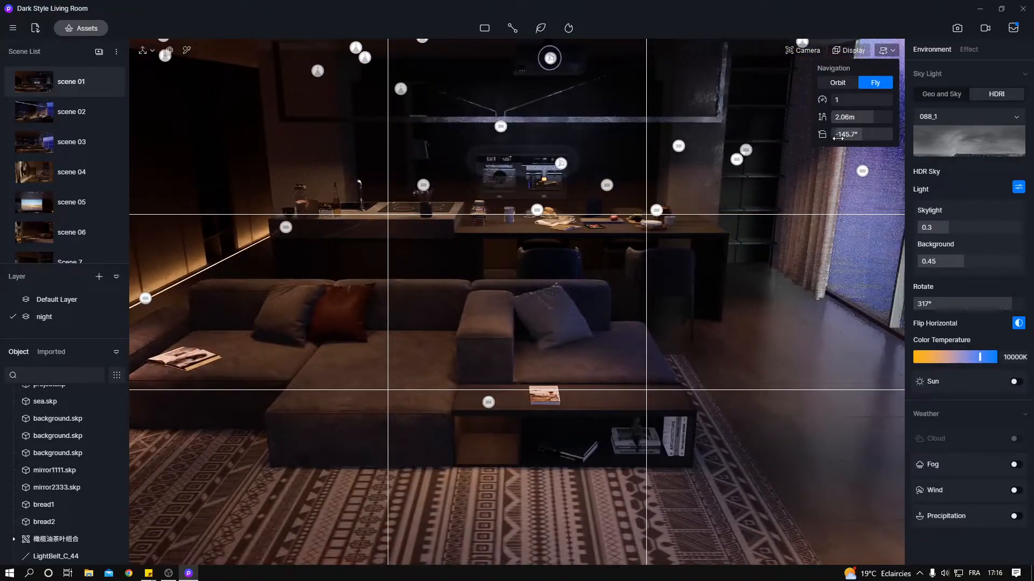
Step: Try rolling the Fly camera and reset its rotation angle to 0
left_click_drag(842, 139, 845, 139)
left_click(860, 136)
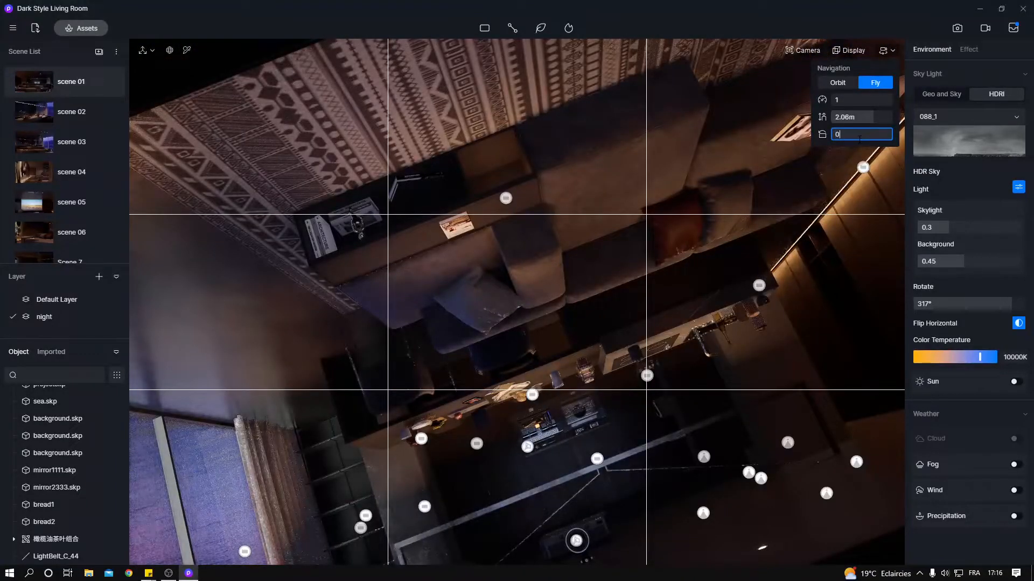
key("Return")
Step: Frame the kitchen island's sink, cooktop and wooden table up close and expand the Sky Light settings
right_click_drag(662, 315, 579, 413)
scroll(599, 307, "down", 2)
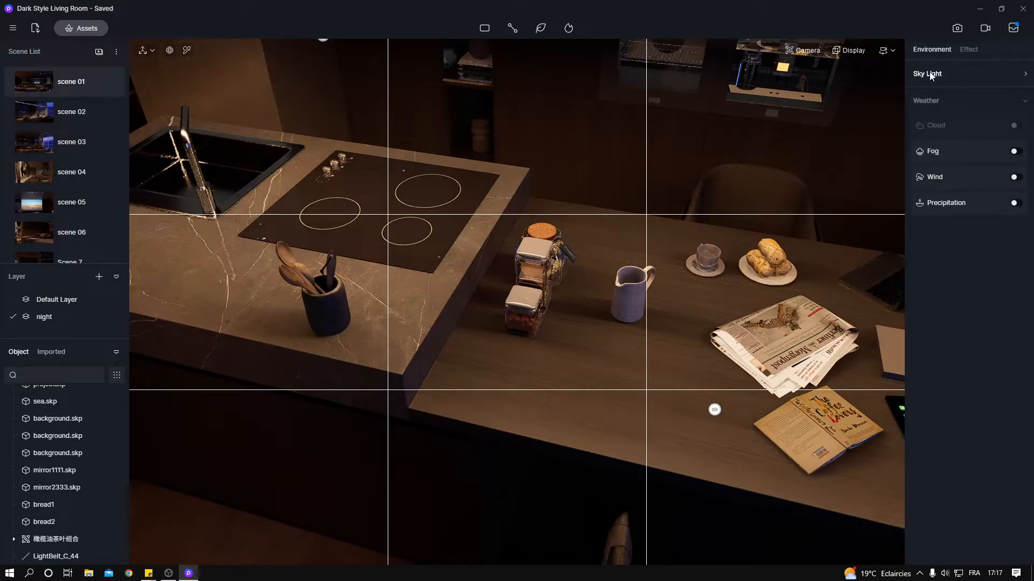
left_click(931, 74)
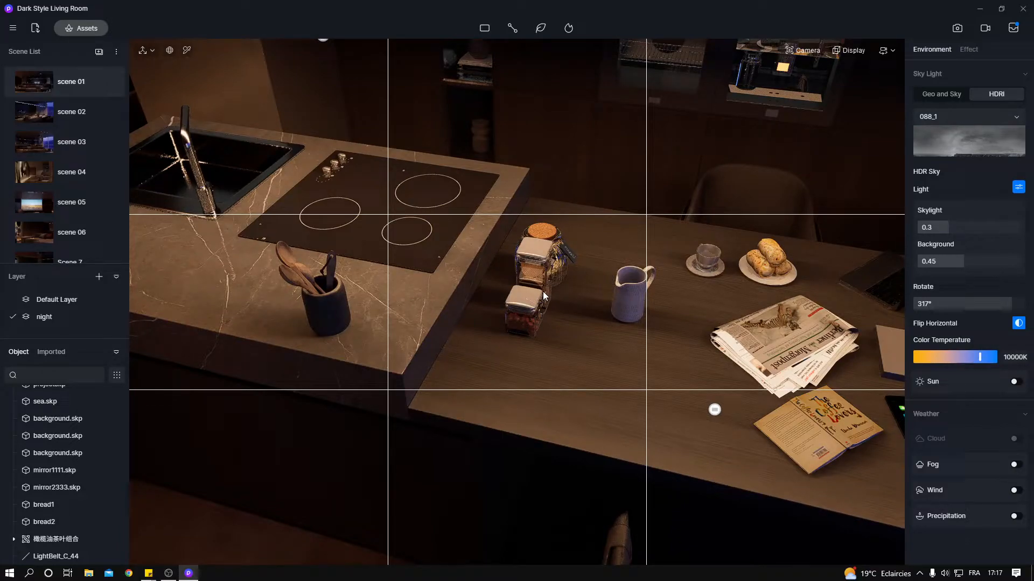
Step: Sample the wooden tabletop and marble countertop with the material picker to inspect their material properties, and clear the selection
key("i")
left_click(472, 402)
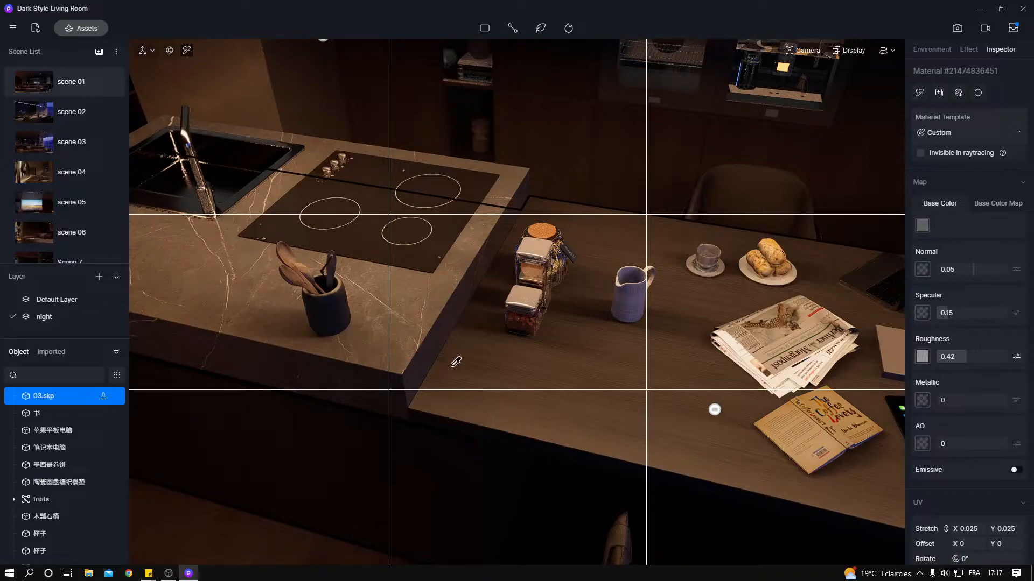
right_click_drag(583, 409, 497, 371)
key("Escape")
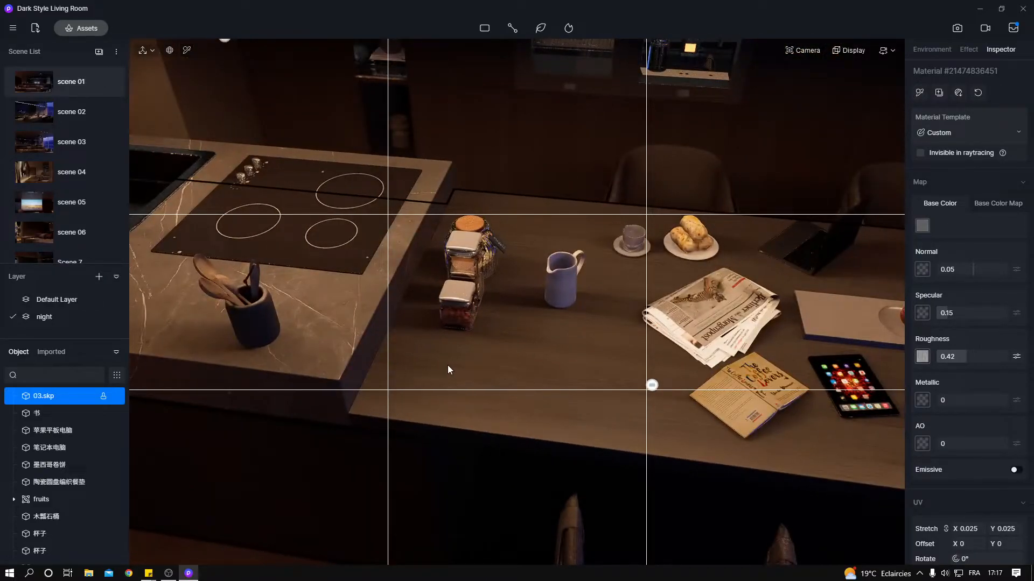
left_click(427, 370)
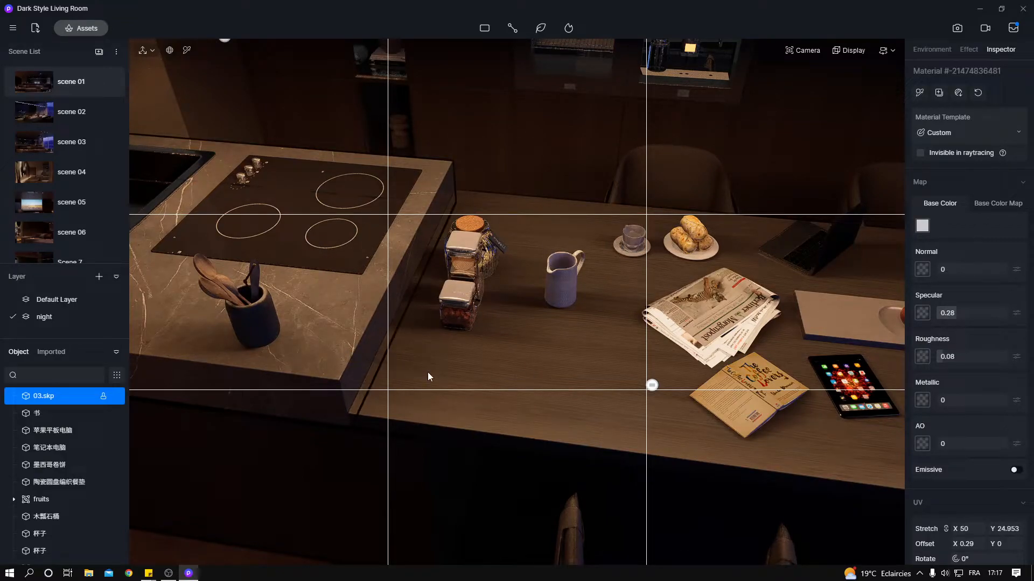
key("i")
left_click(552, 404)
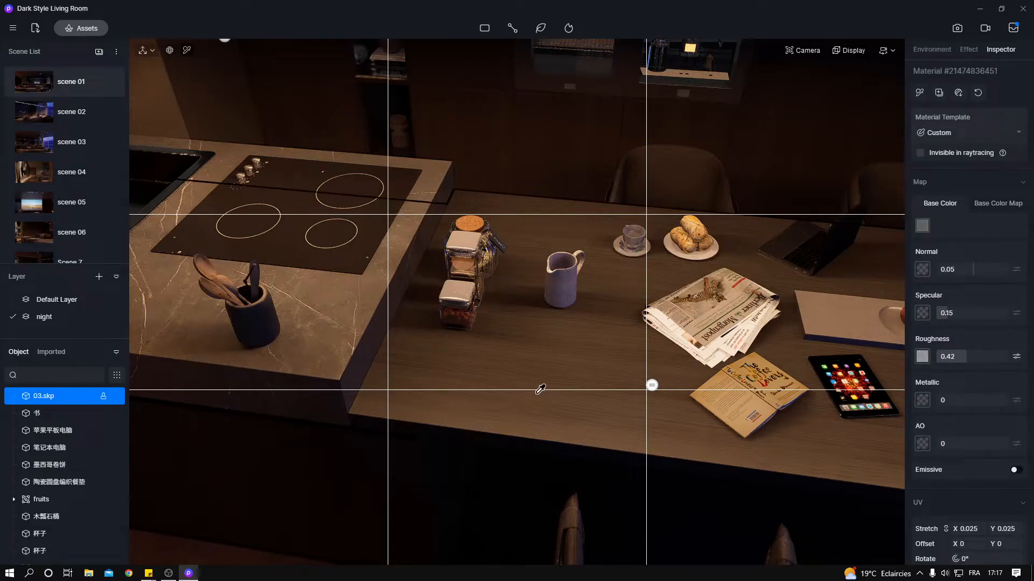
right_click_drag(580, 381, 374, 324)
key("Escape")
right_click_drag(290, 291, 172, 292)
right_click_drag(291, 304, 625, 331)
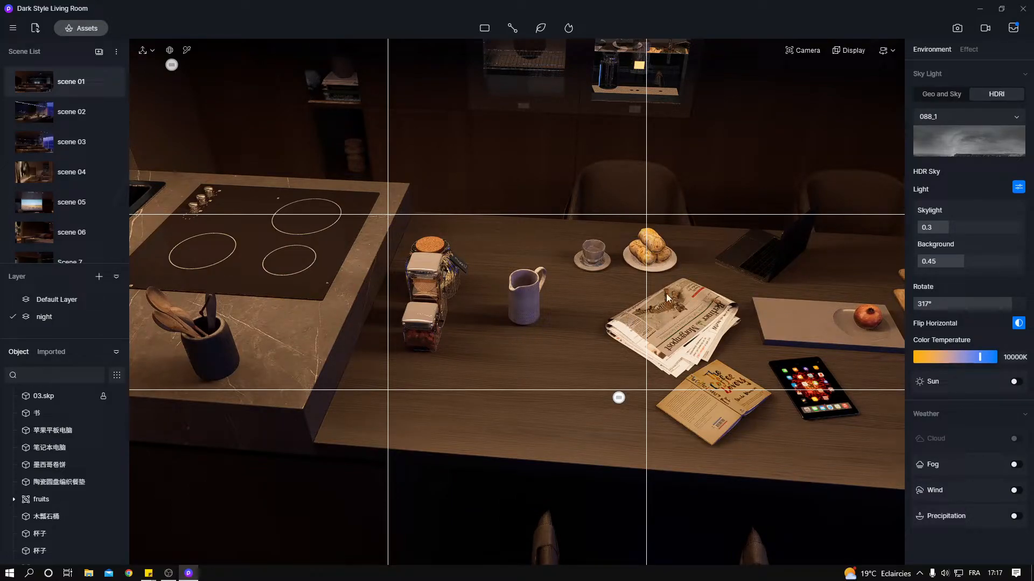
right_click_drag(644, 291, 500, 326)
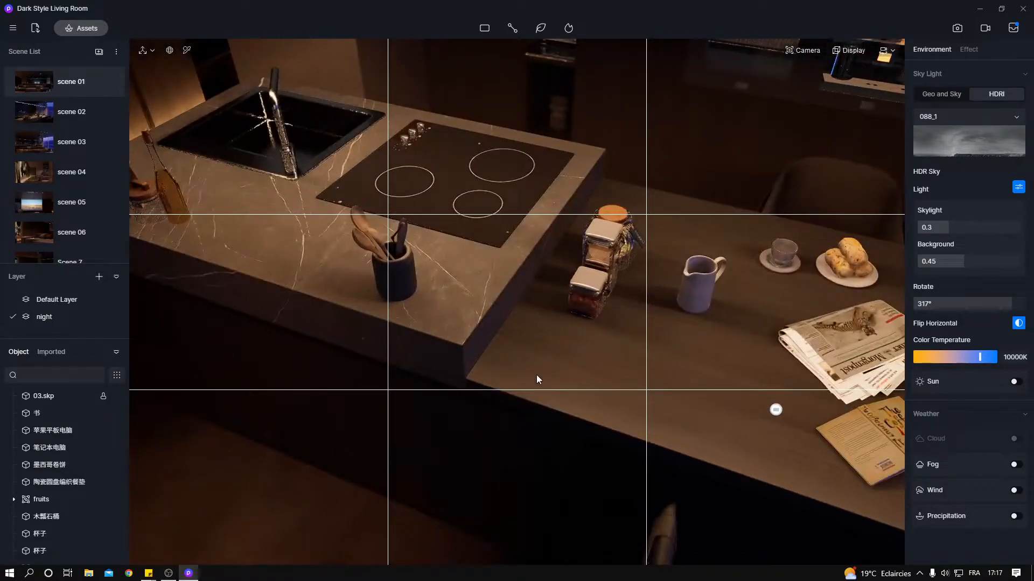
Step: Pick the marble countertop's material beside the utensil holder and lower its Roughness to 0
key("i")
key("a")
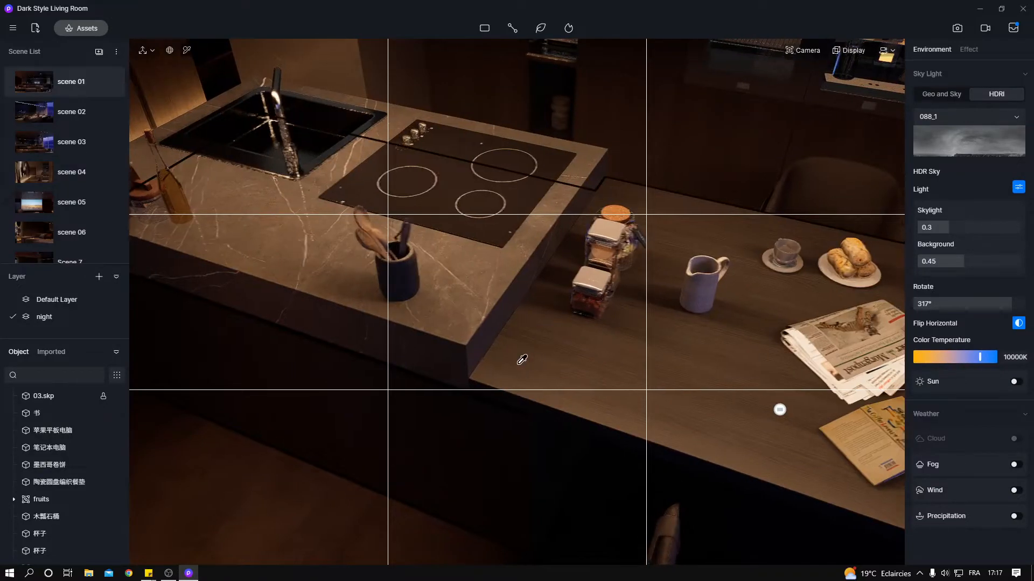
key("w")
middle_click_drag(521, 344, 552, 368)
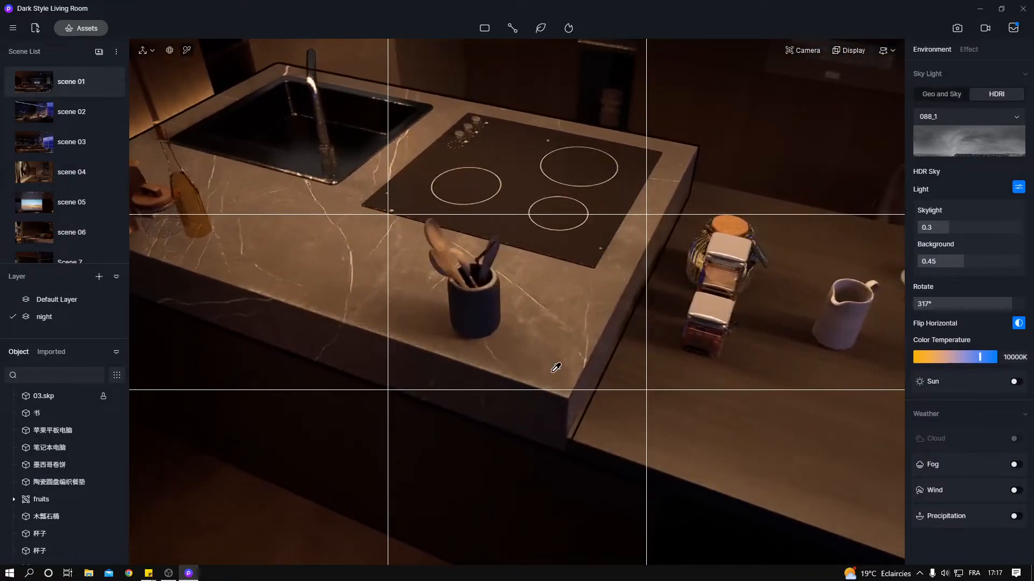
left_click(531, 335)
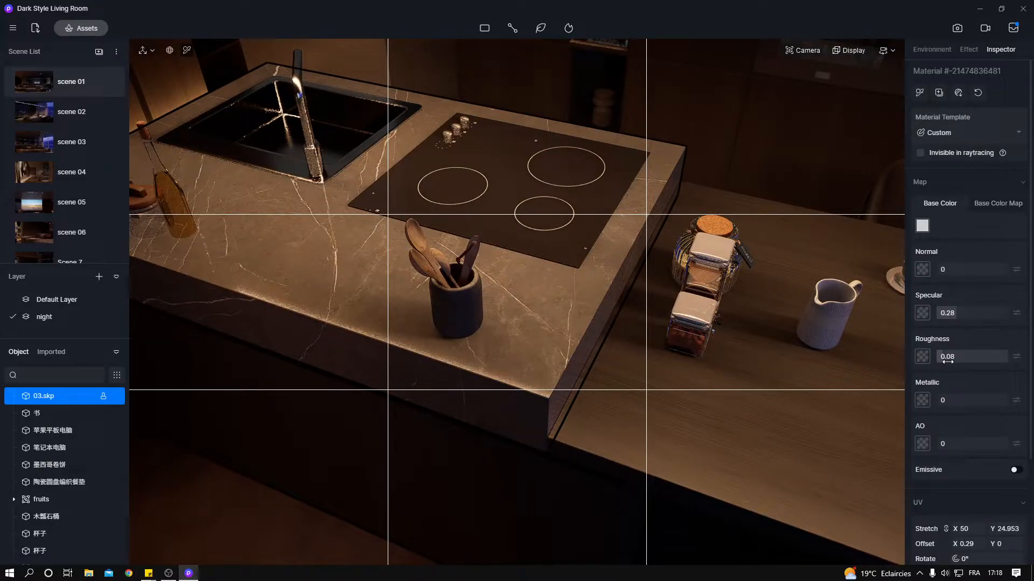
left_click_drag(943, 358, 900, 365)
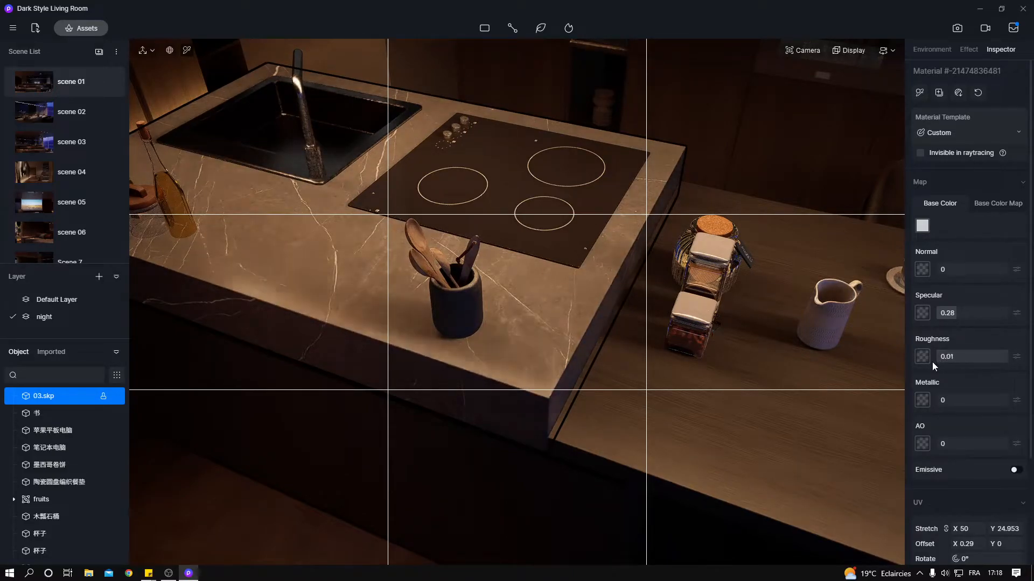
Step: Compare the light strip's reflection on the marble countertop from the sink side and set the material's Roughness to 0.26
right_click_drag(598, 293, 738, 279)
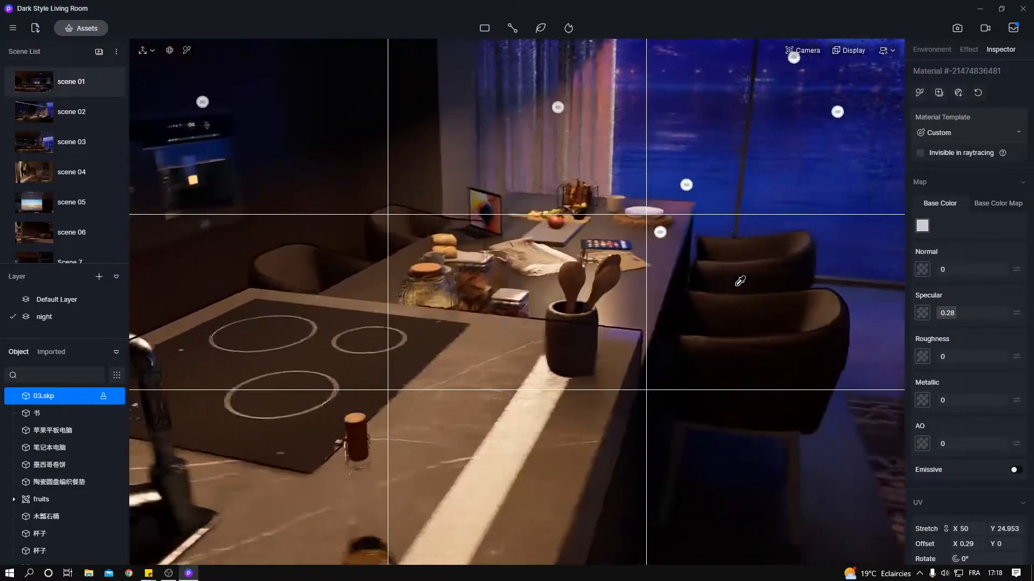
right_click_drag(570, 413, 501, 460)
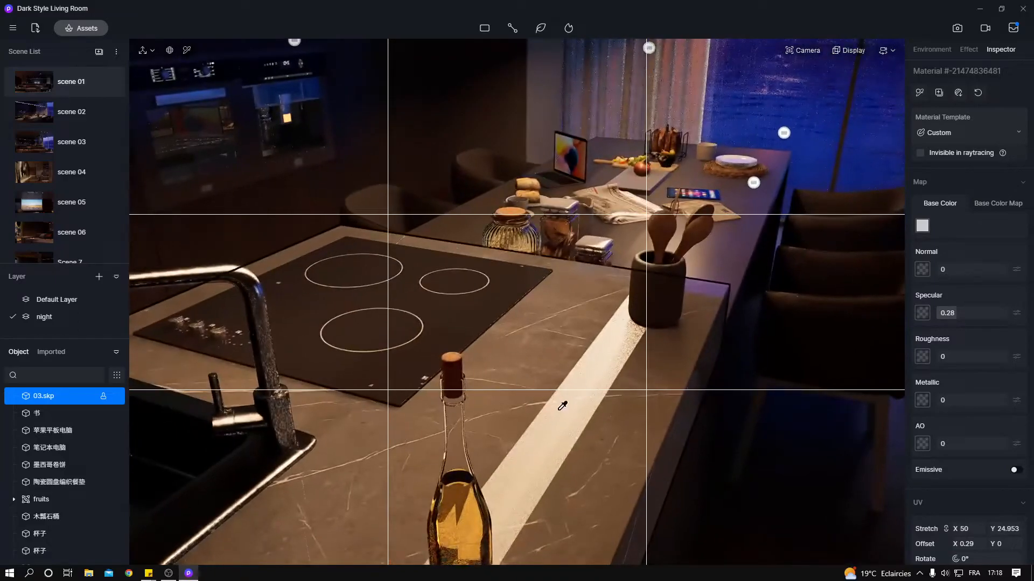
middle_click_drag(576, 442, 512, 422)
right_click_drag(560, 360, 591, 405)
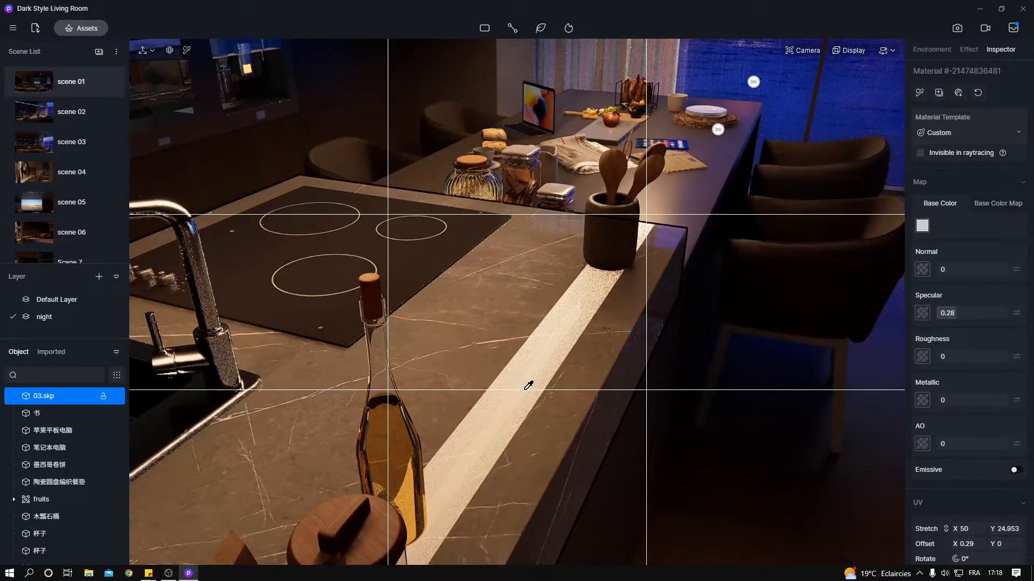
right_click_drag(526, 389, 569, 179)
right_click_drag(586, 280, 568, 364)
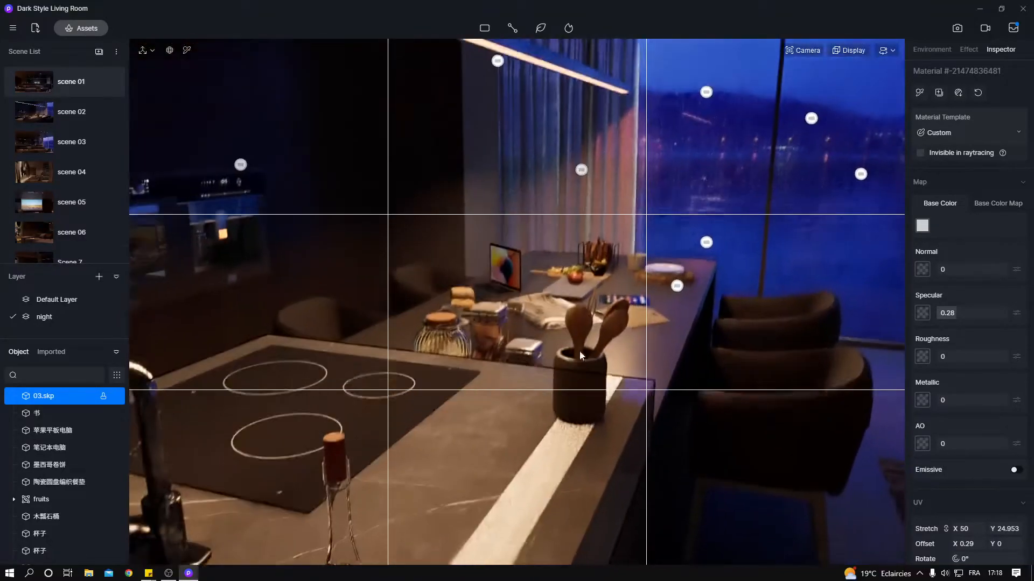
left_click_drag(939, 360, 950, 363)
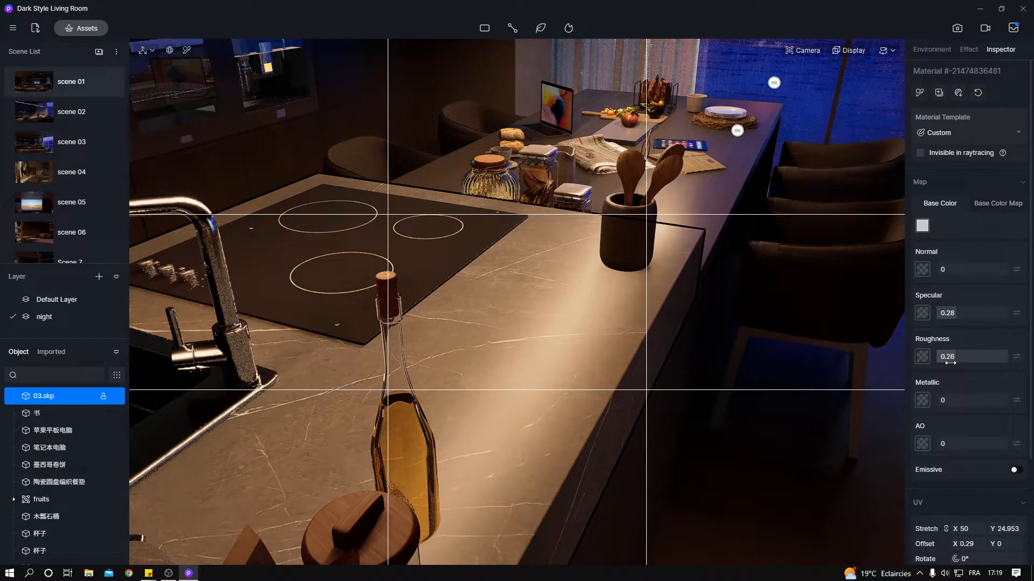
right_click_drag(822, 345, 755, 308)
left_click(674, 329)
left_click(563, 333)
Step: Try the Specular setting and a Normal strength of 0.34 on the marble material, and reset Normal to 0
left_click_drag(947, 313, 956, 317)
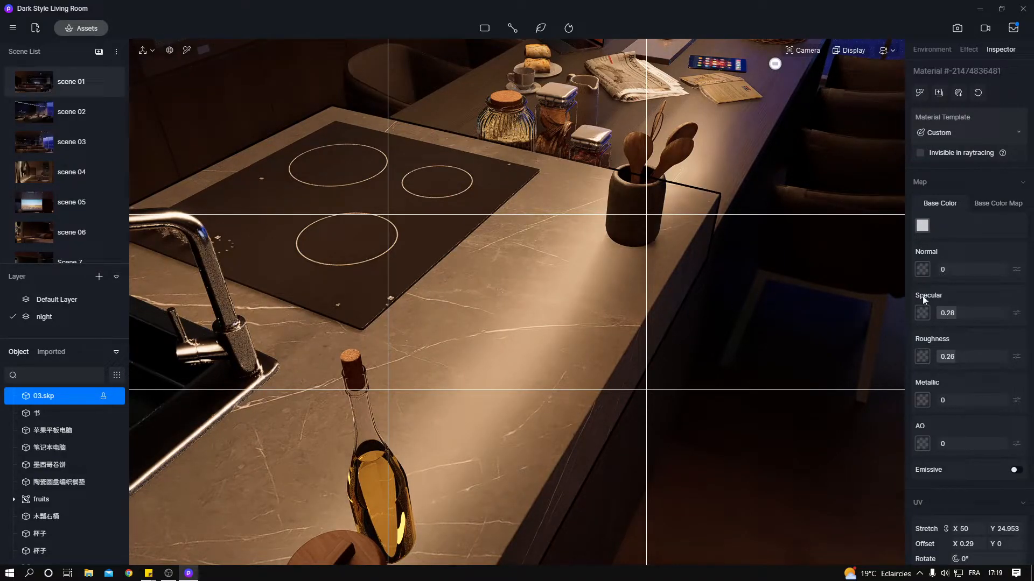
left_click_drag(944, 272, 984, 272)
key("a")
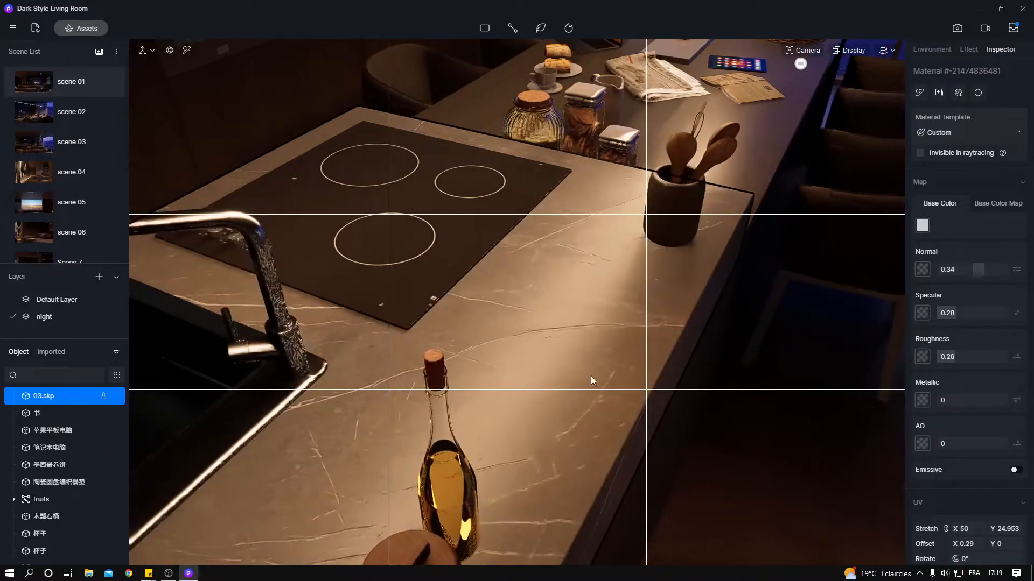
key("w")
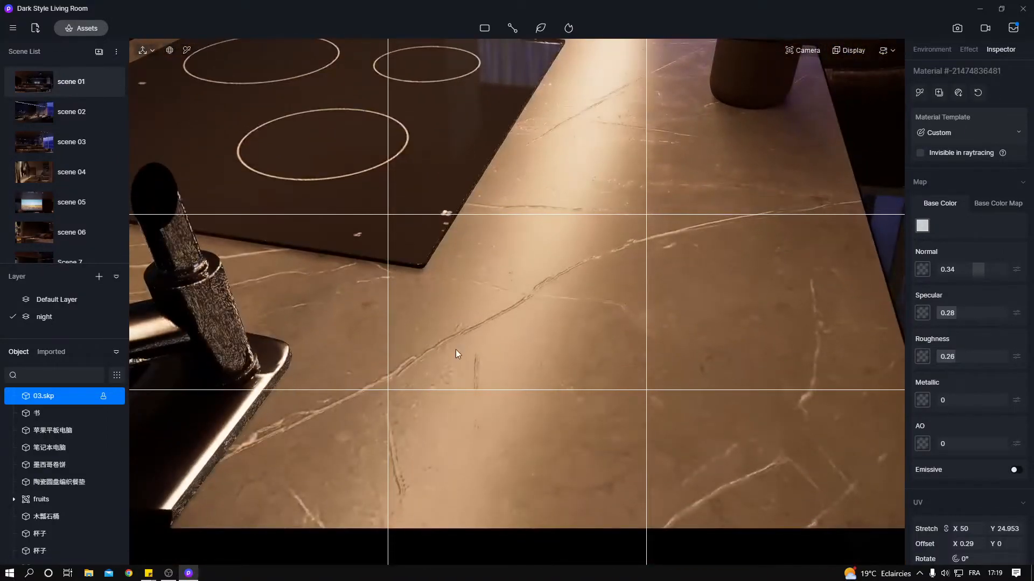
scroll(512, 349, "down", 3)
scroll(512, 352, "up", 1)
scroll(514, 352, "up", 1)
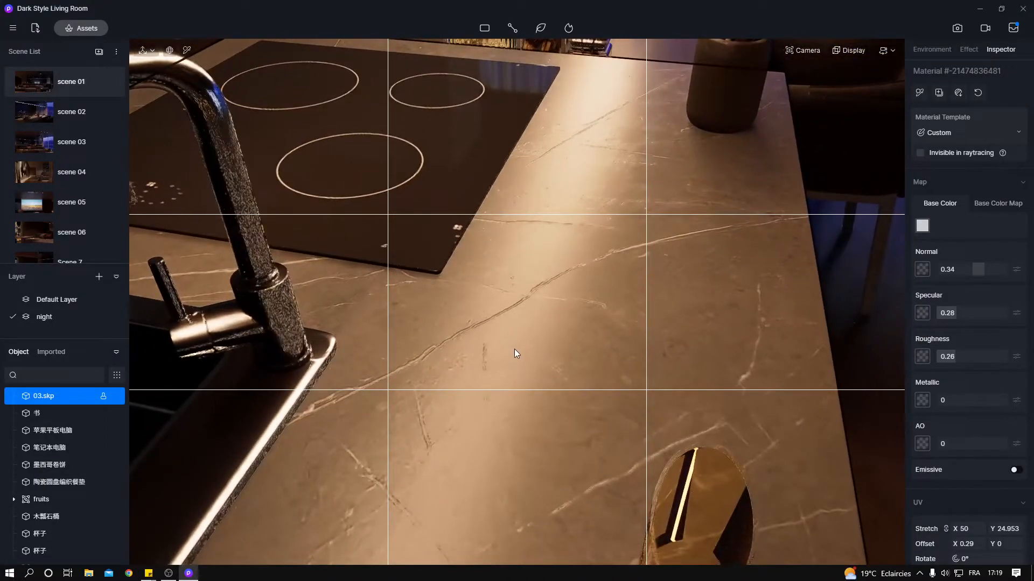
left_click(979, 272)
type("0")
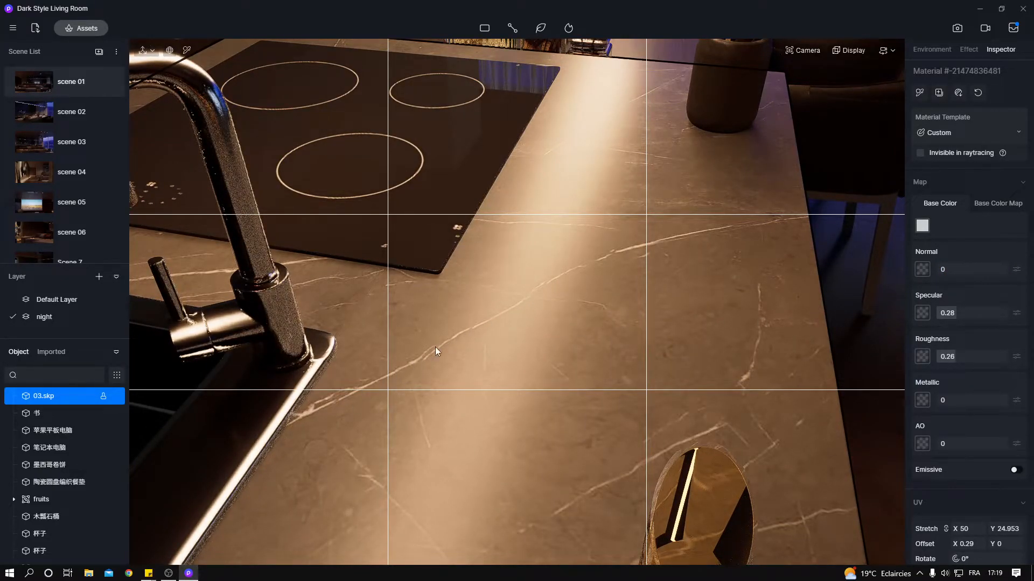
Step: Set the marble material's Normal strength to 0.14 and test its Metallic setting, returning Metallic to 0
left_click_drag(964, 270, 1002, 277)
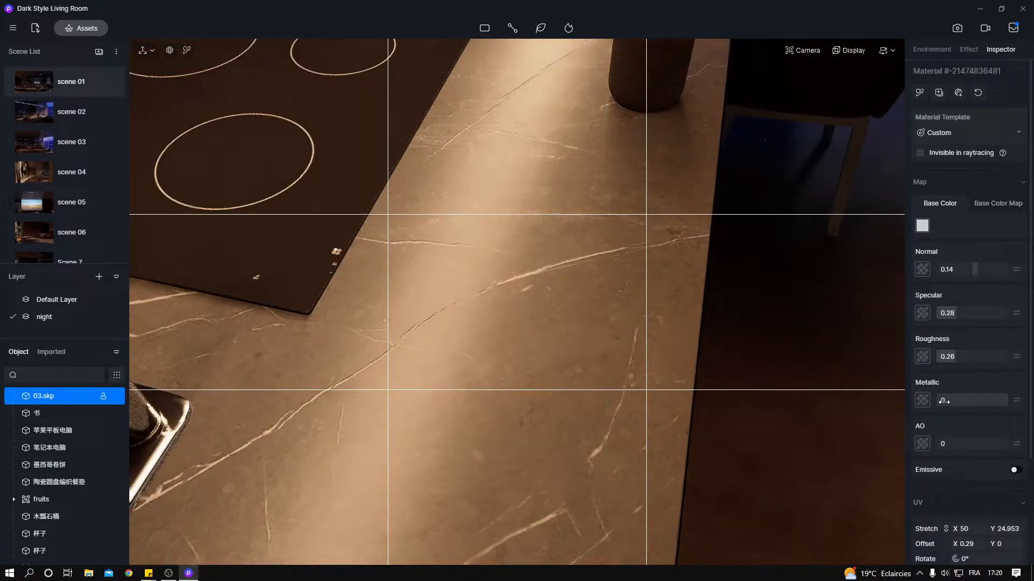
mouse_move(943, 401)
left_mouse_down()
mouse_move(1026, 406)
mouse_move(948, 403)
left_mouse_up()
left_click_drag(949, 402, 1004, 402)
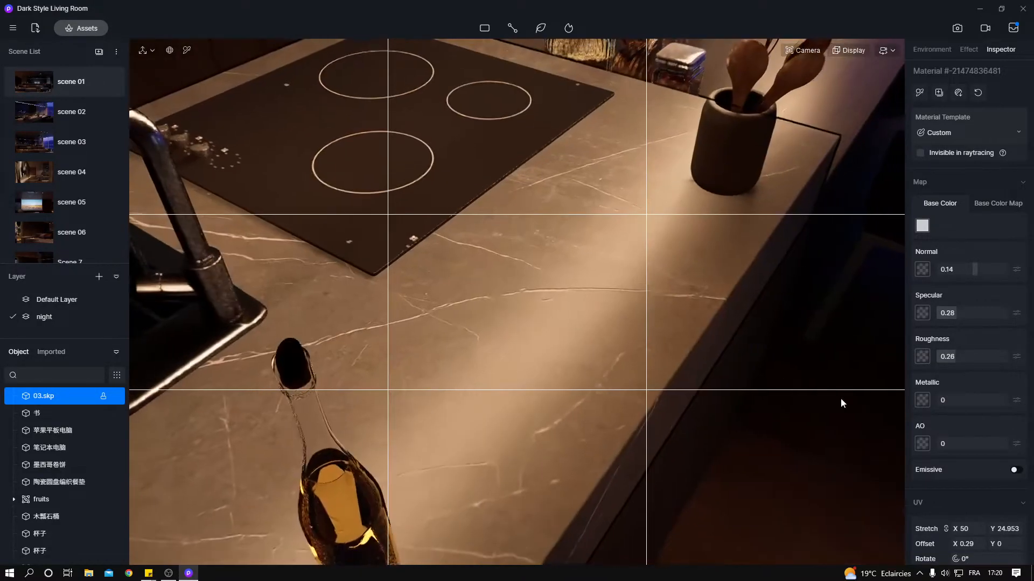
Step: Pick the material of the utensil holder's pot, turn on Emissive and define its emissive color by Temperature
right_click_drag(841, 399, 569, 346)
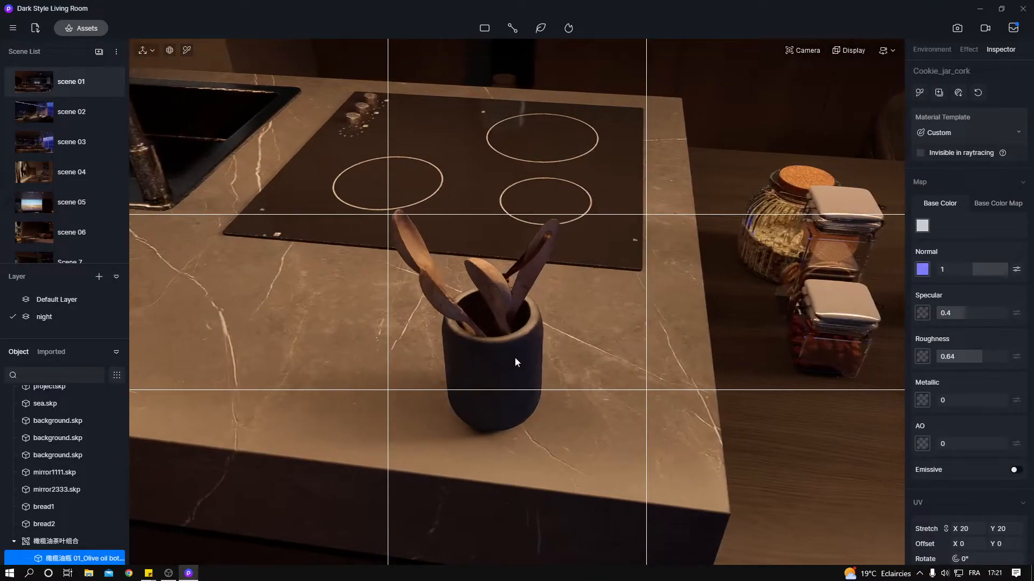
scroll(551, 293, "up", 2)
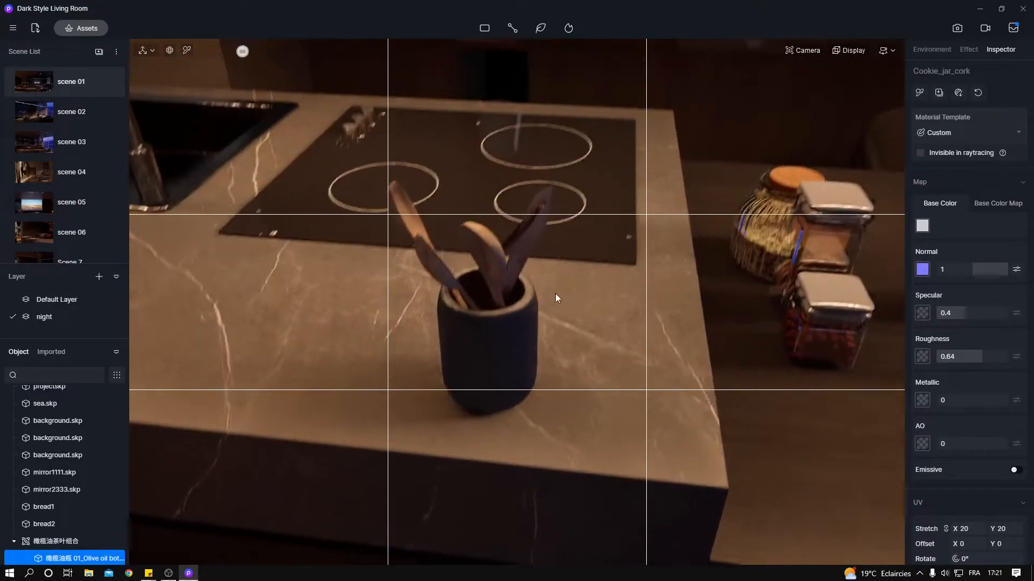
left_click(539, 347)
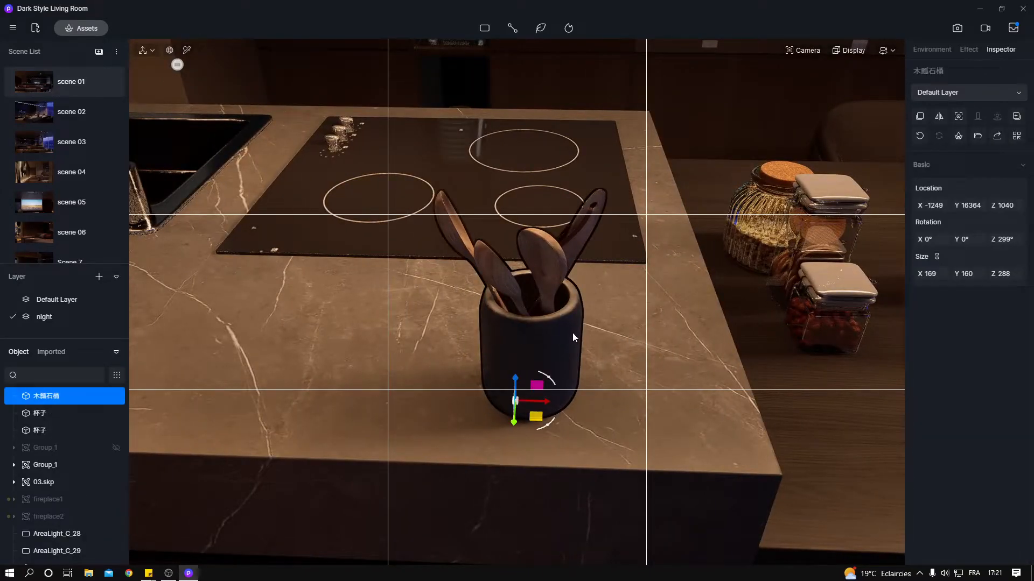
double_click(517, 336)
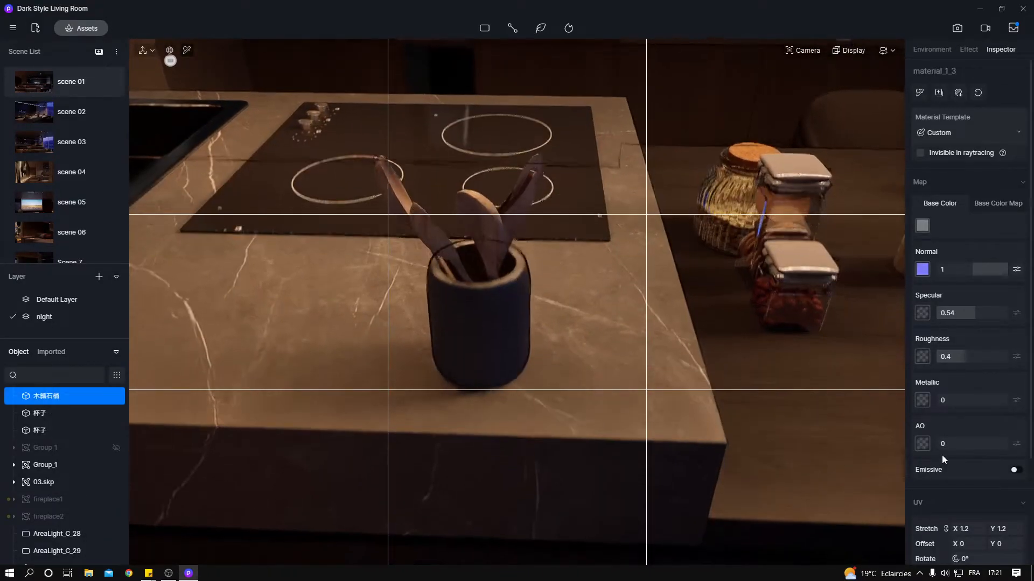
left_click(1015, 471)
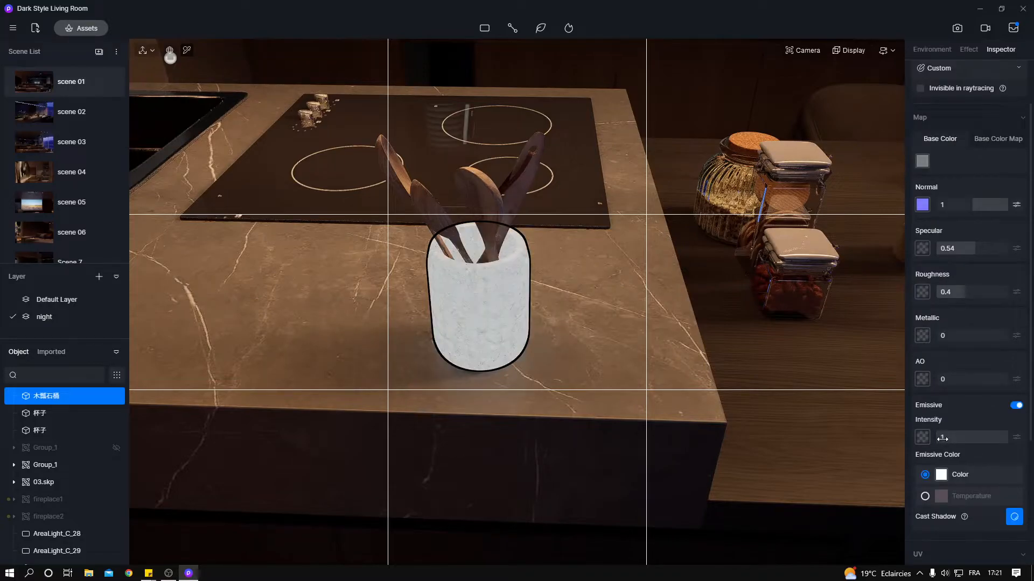
left_click(942, 439)
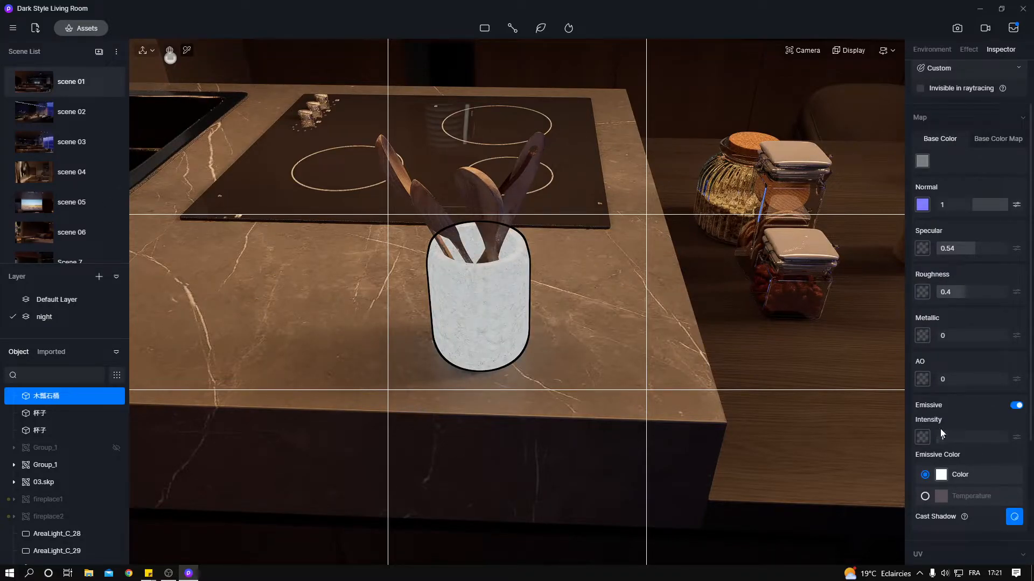
left_click(925, 496)
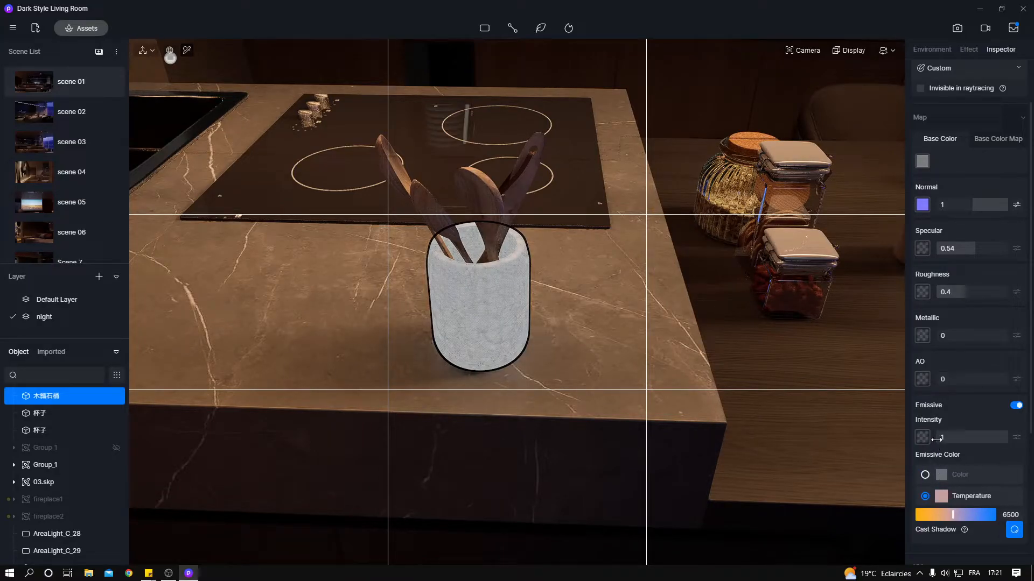
Step: Set the pot material's emissive Intensity to 18.8 and check its glow on the countertop
left_click_drag(943, 437, 956, 437)
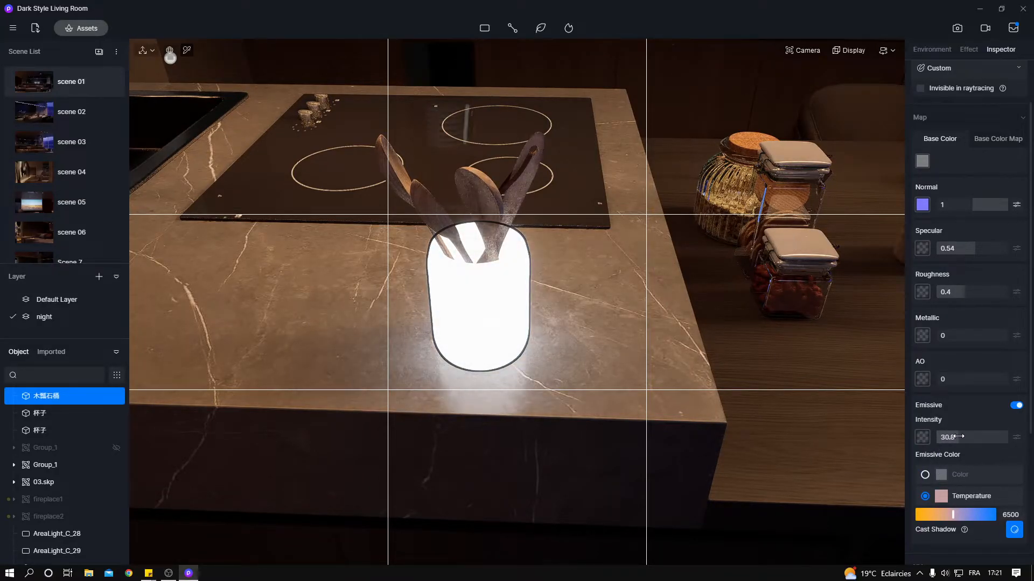
left_click_drag(948, 438, 944, 438)
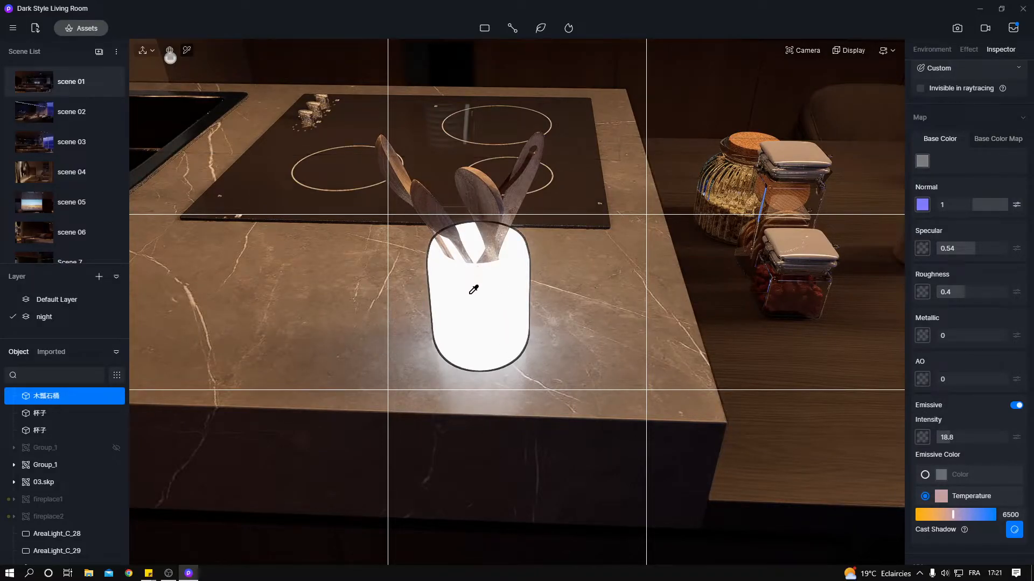
right_click_drag(515, 401, 561, 353)
key("a")
key("d")
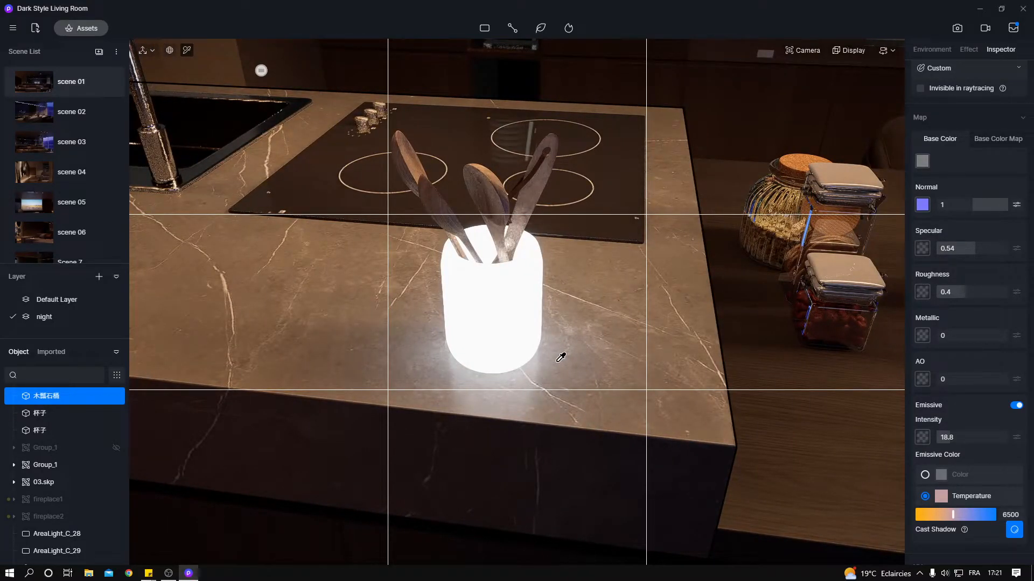
Step: Turn off Emissive on the pot material and check the countertop without its glow
key("a")
key("d")
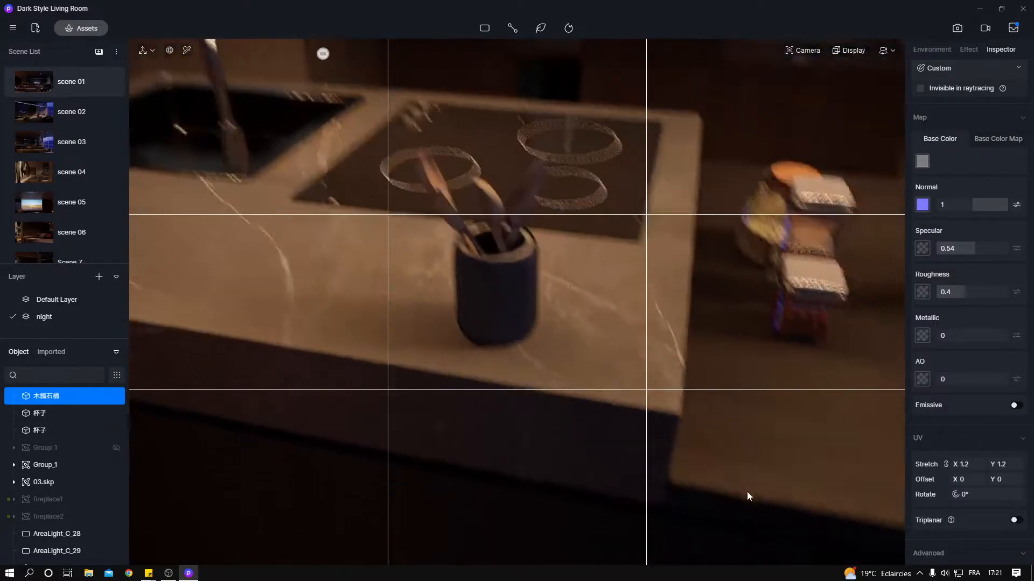
key("a")
mouse_move(747, 492)
right_mouse_down()
mouse_move(798, 478)
mouse_move(818, 547)
mouse_move(674, 435)
mouse_move(746, 498)
right_mouse_up()
key("e")
key("a")
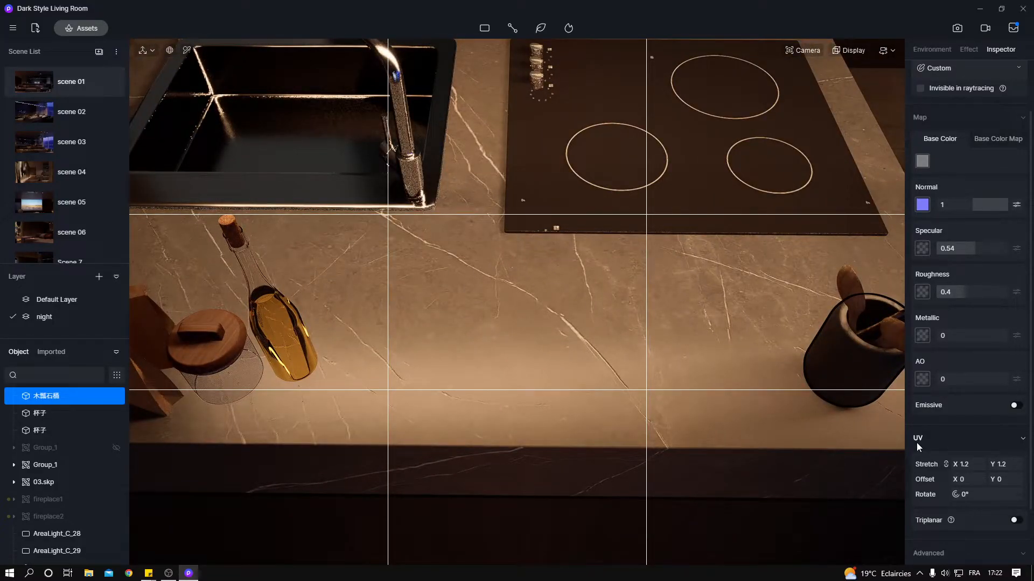
Step: Pick the marble countertop material and test a smaller UV Stretch, returning it to X 50 and Y 24.953
left_click(476, 403)
key("i")
left_click(476, 403)
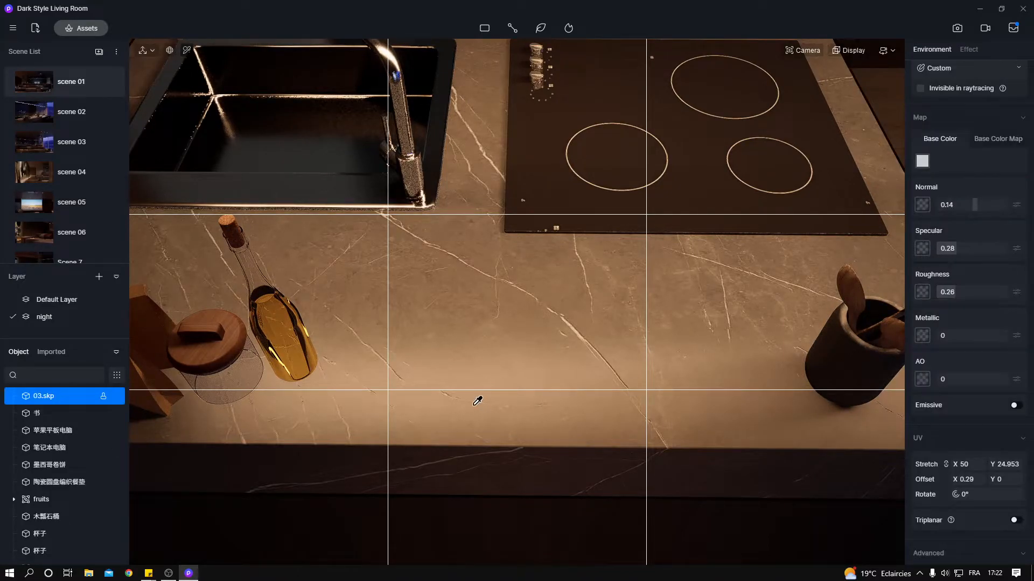
key("d")
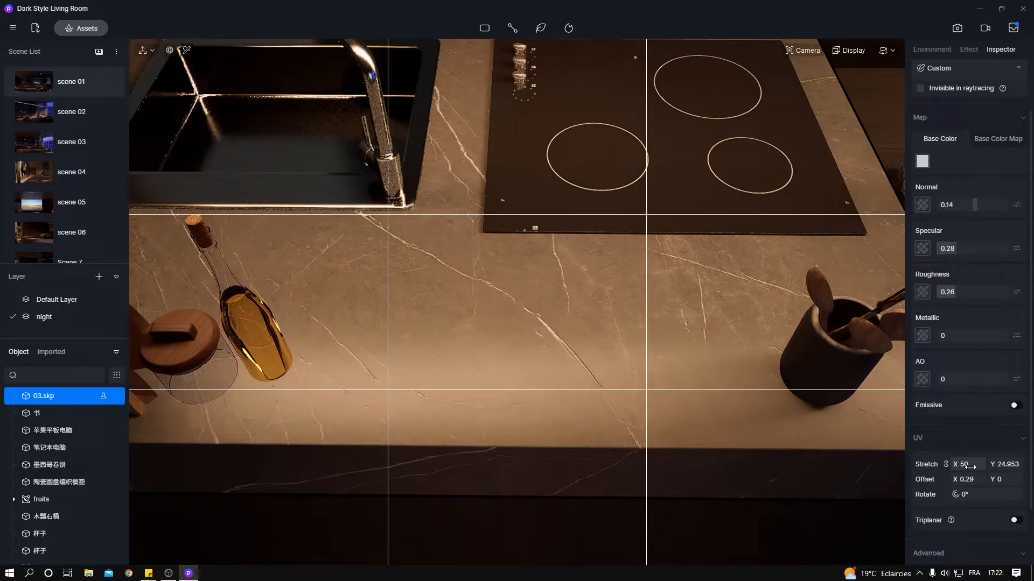
left_click_drag(954, 466, 947, 468)
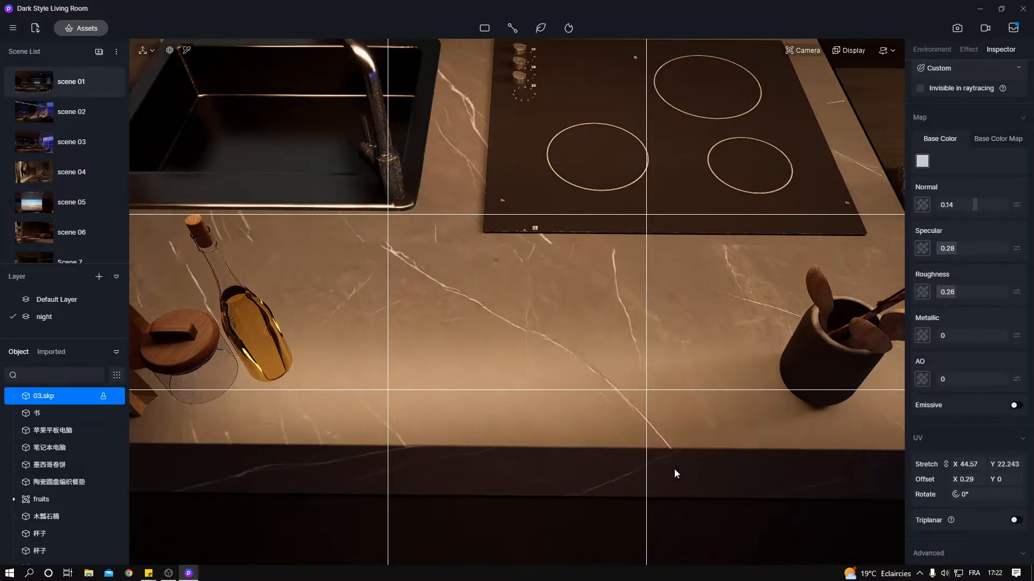
left_click_drag(526, 471, 964, 480)
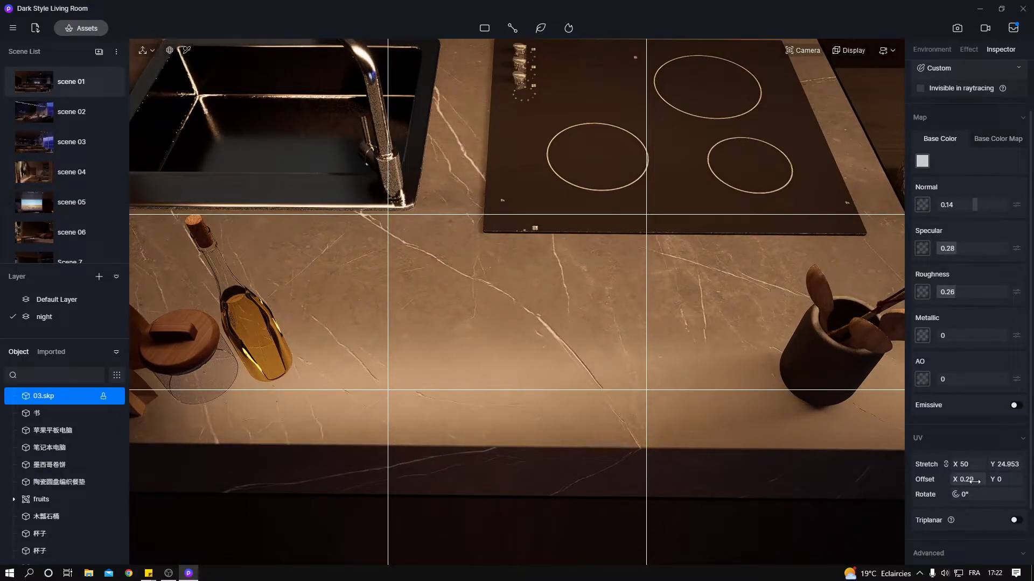
Step: Set the marble's UV Offset to X 1.39 and Y 0.51, and test Rotate, returning it to 0°
right_click_drag(757, 474, 716, 469)
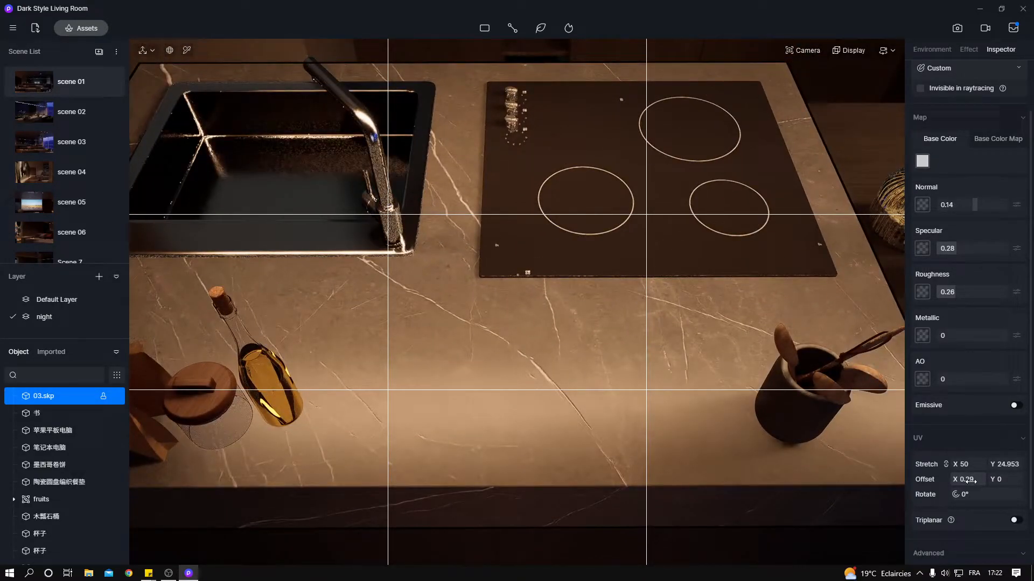
left_click_drag(969, 480, 1005, 484)
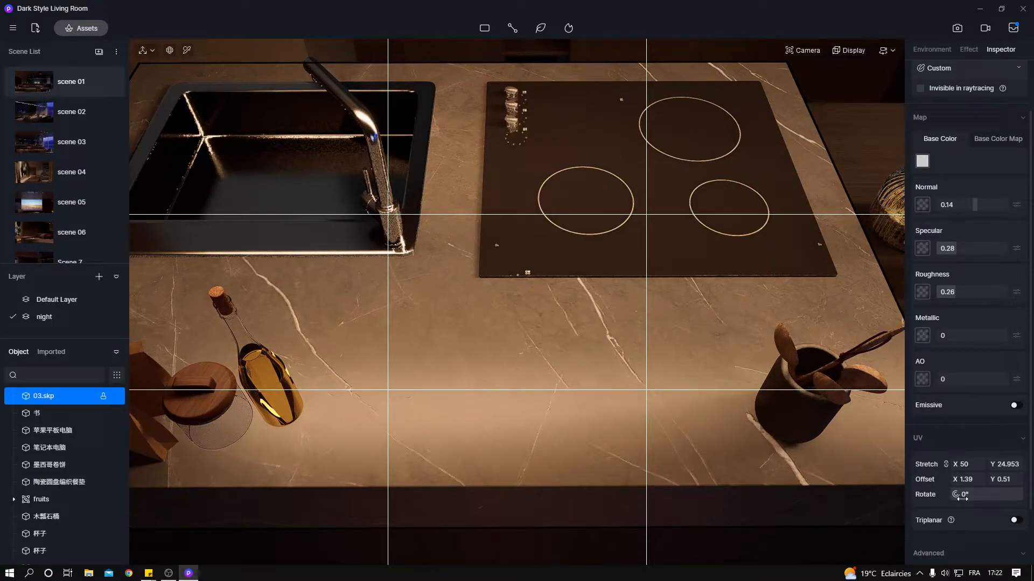
left_click_drag(962, 496, 916, 493)
left_click(993, 498)
type("0")
key("Return")
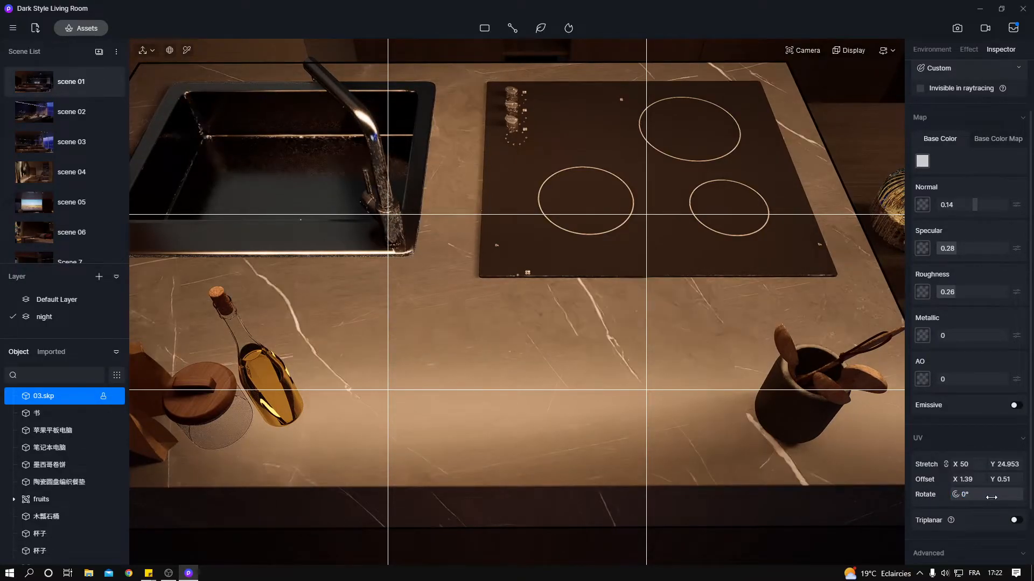
Step: Examine the marble veining across the whole kitchen island from several distances and angles
middle_click_drag(530, 381, 492, 370)
scroll(492, 369, "down", 3)
scroll(498, 372, "down", 5)
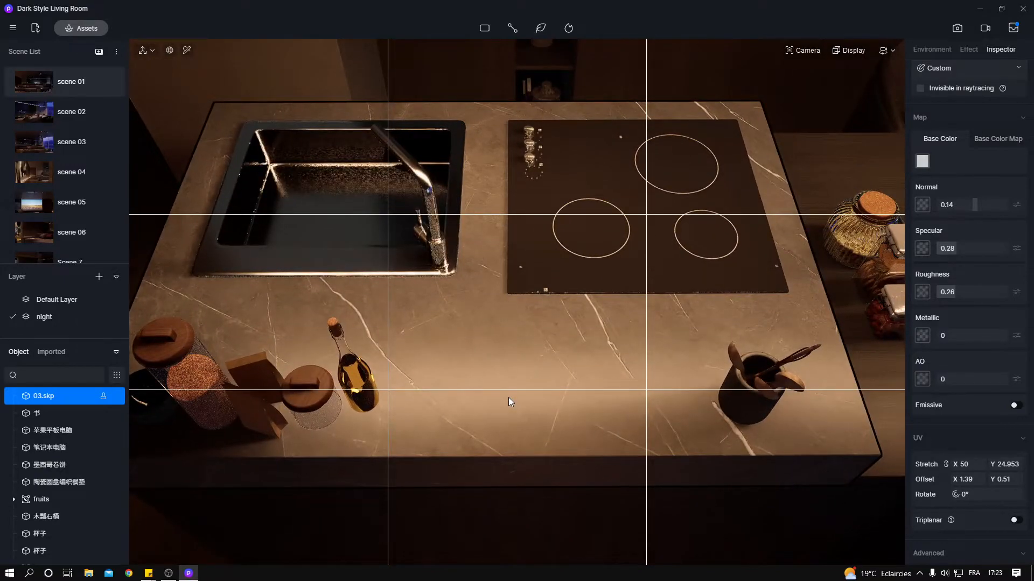
scroll(509, 398, "down", 1)
middle_click_drag(510, 398, 509, 389)
middle_click_drag(441, 425, 440, 409)
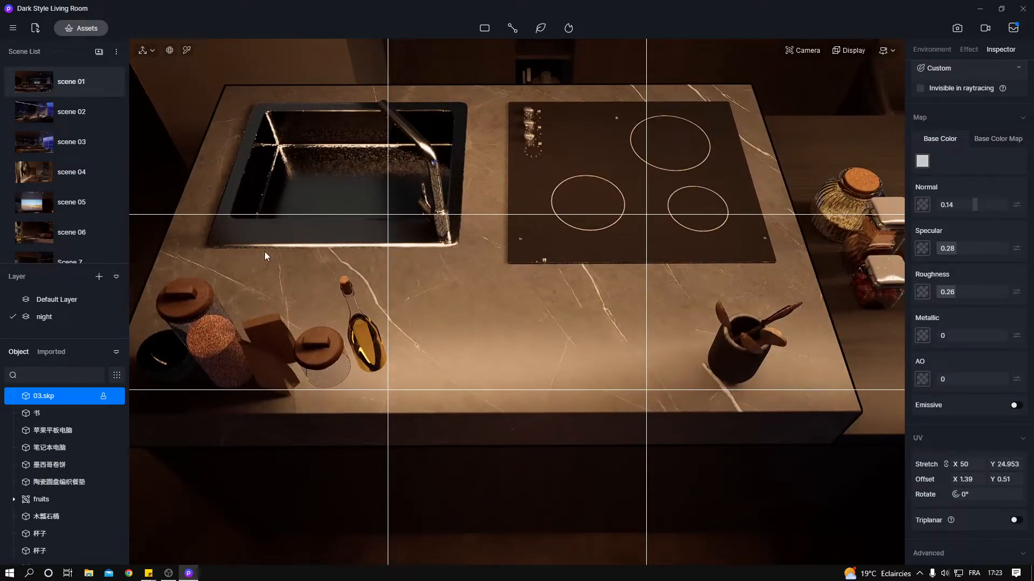
scroll(442, 313, "up", 2)
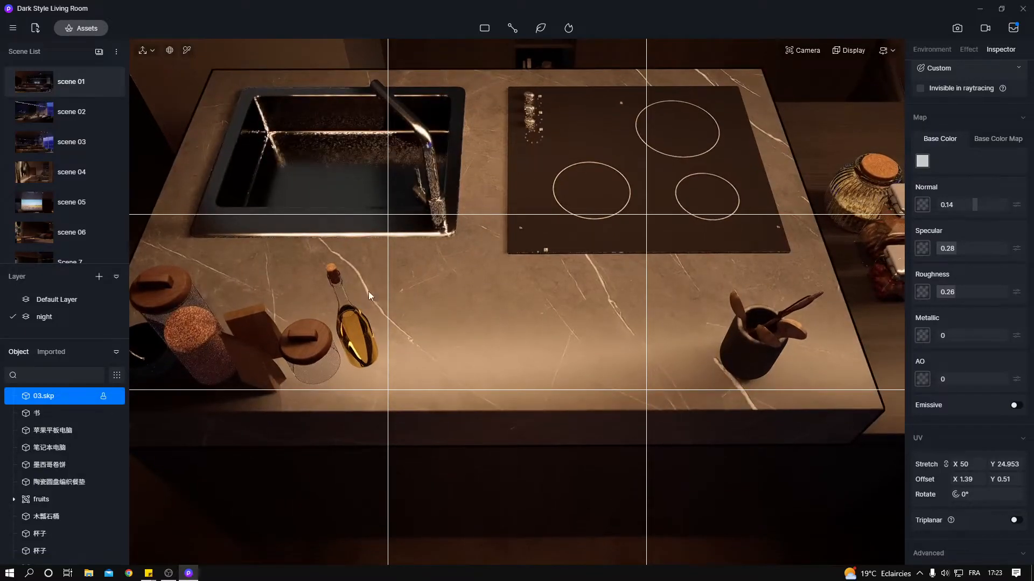
scroll(353, 444, "down", 2)
right_click_drag(564, 413, 487, 278)
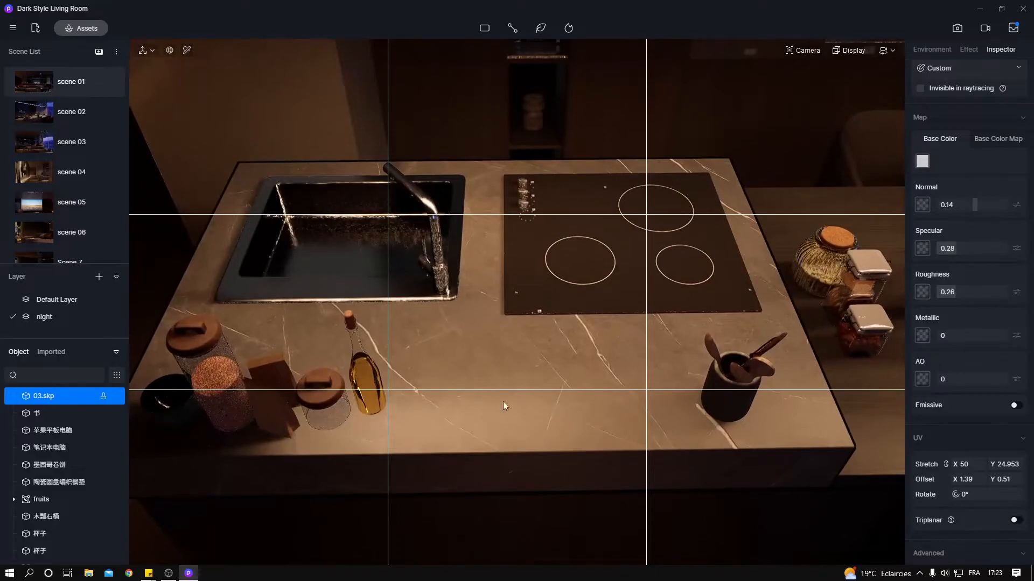
right_click_drag(486, 407, 515, 344)
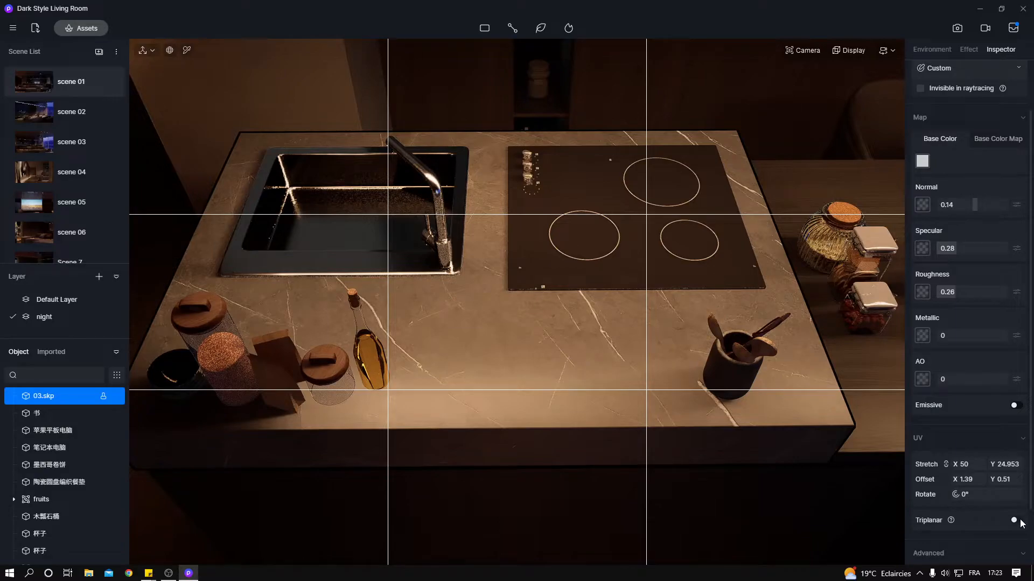
Step: Turn on Triplanar for the marble material, set its UV Stretch X to 1 and check the veining on the island
left_click(1017, 521)
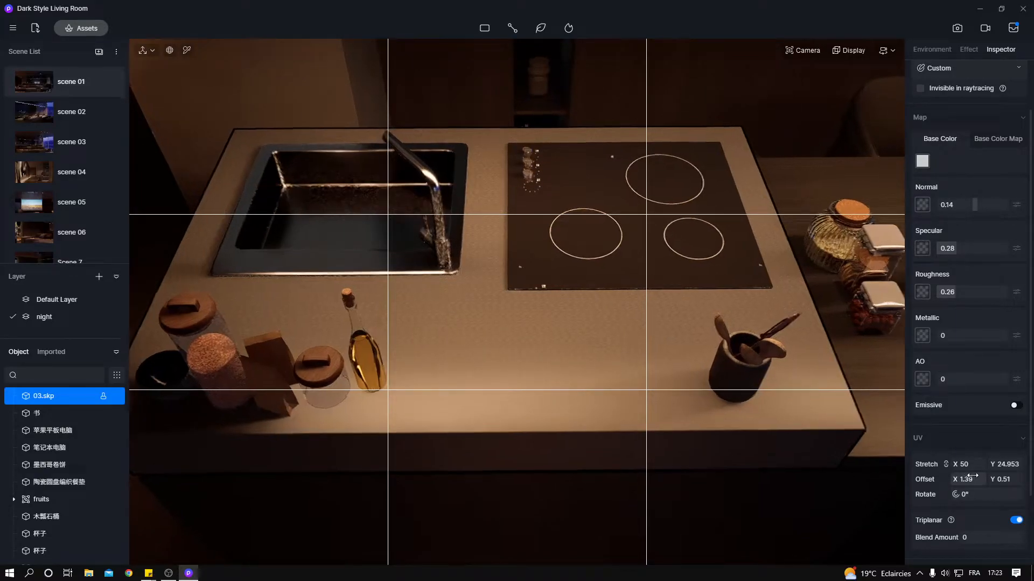
left_click(968, 464)
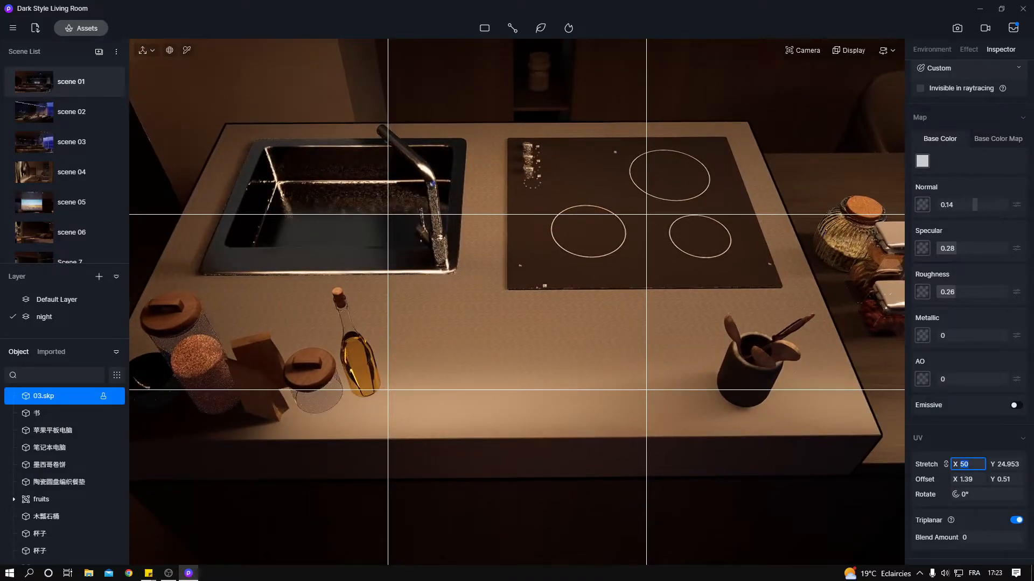
type("1")
key("Return")
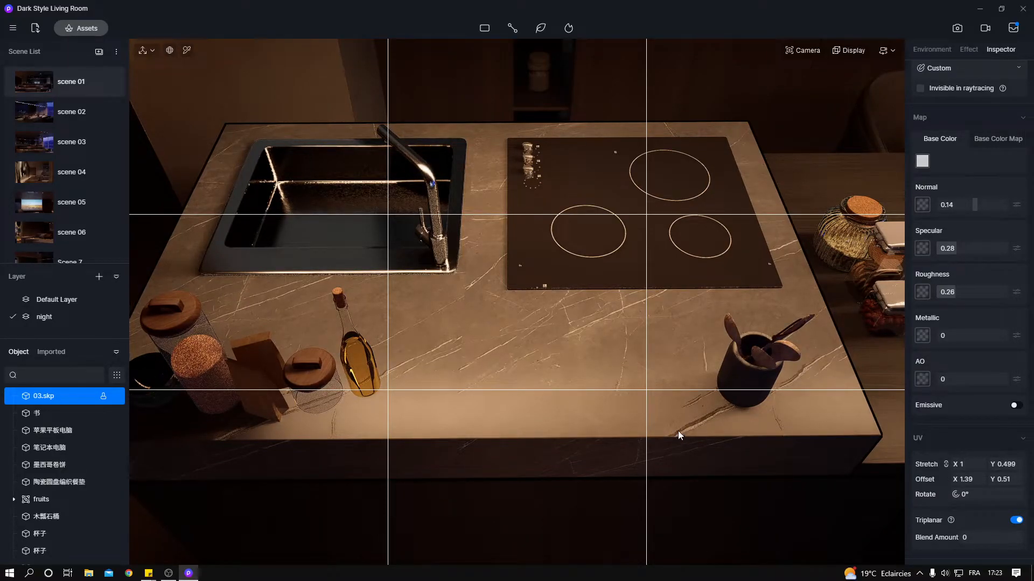
key("a")
key("d")
key("w")
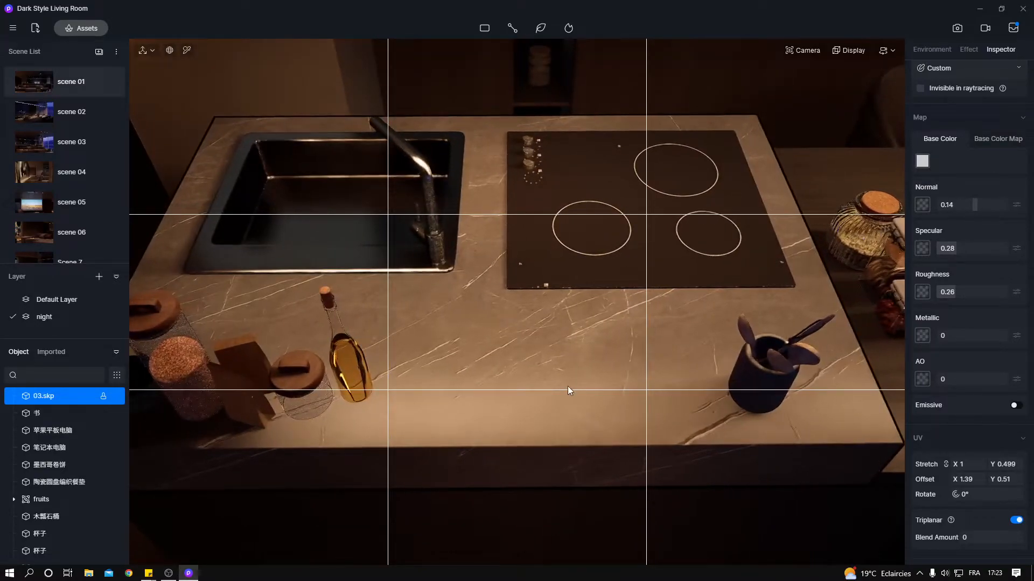
key("s")
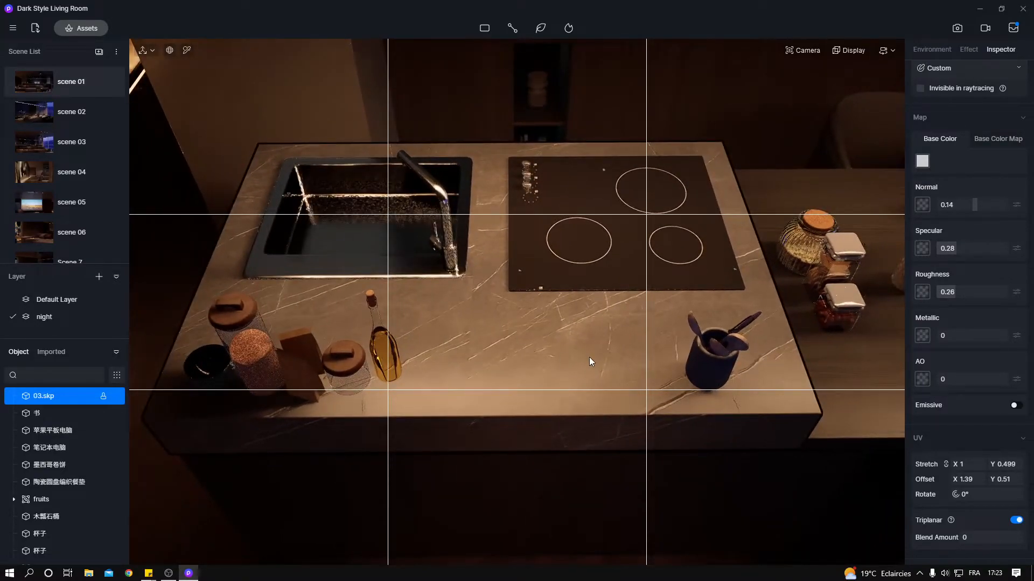
right_click_drag(653, 424, 582, 285)
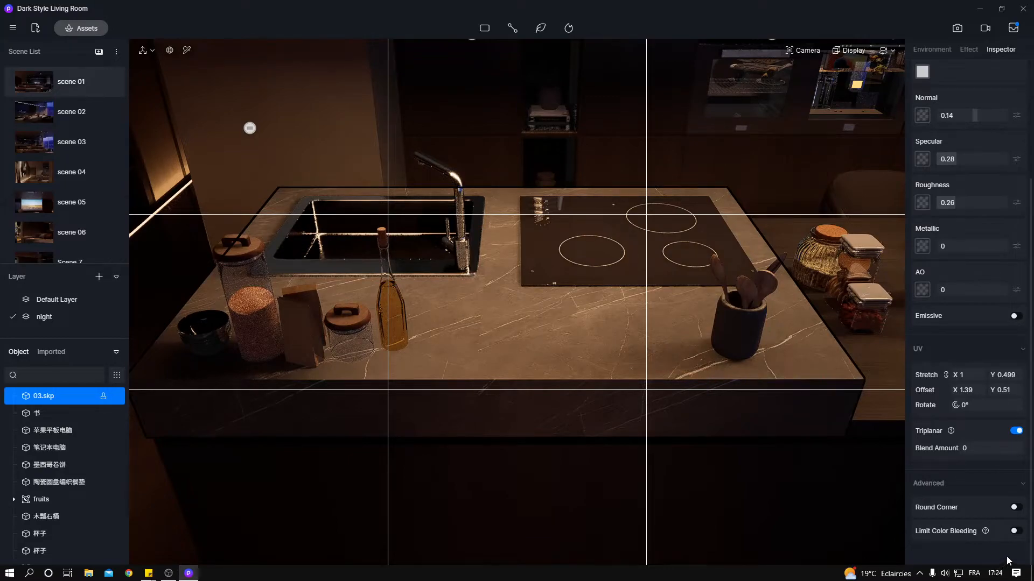
Step: Collapse the marble's UV settings and show the scene's Effect settings
left_click(1004, 351)
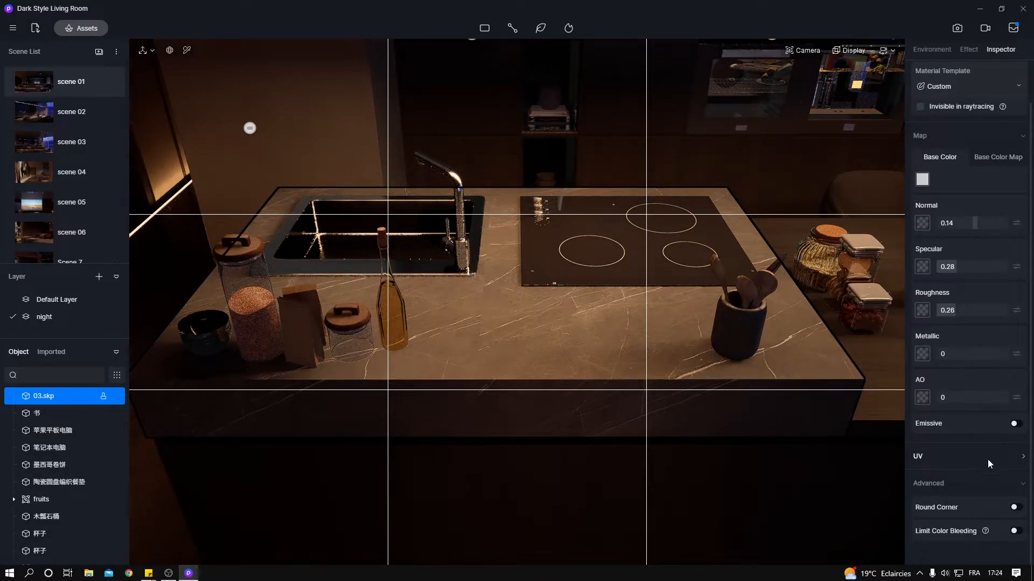
scroll(959, 434, "up", 1)
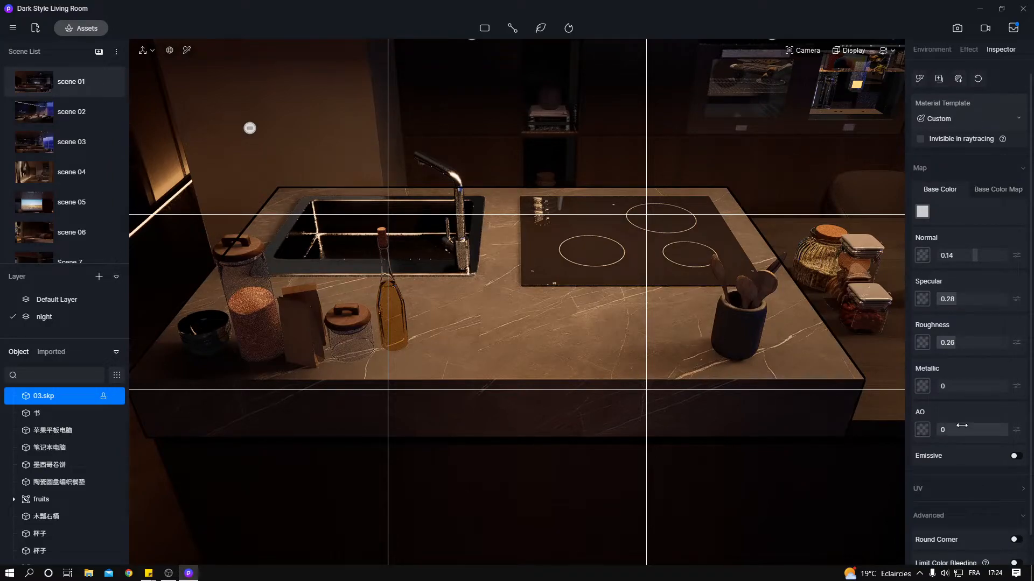
scroll(961, 426, "up", 1)
left_click(968, 49)
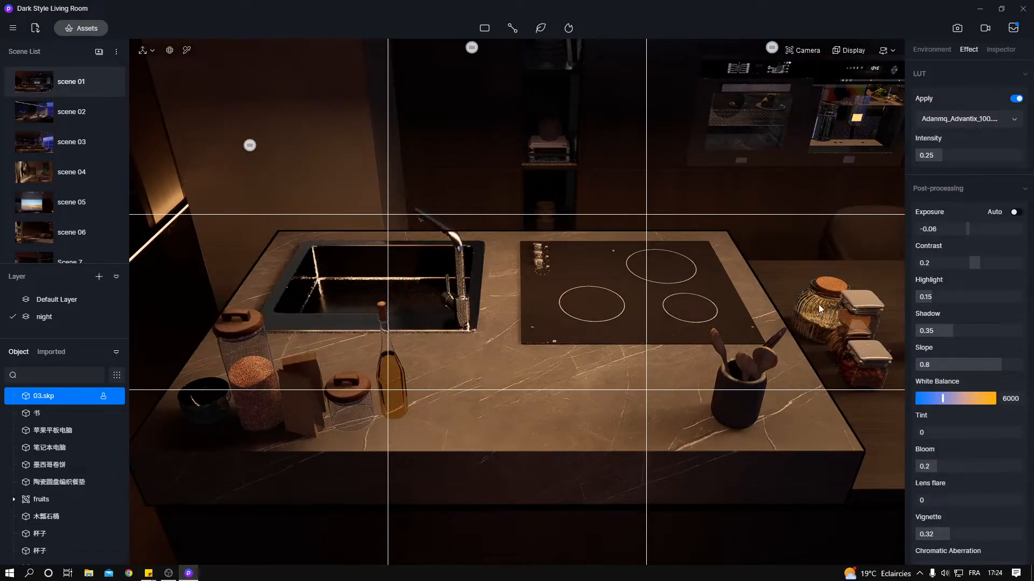
key("d")
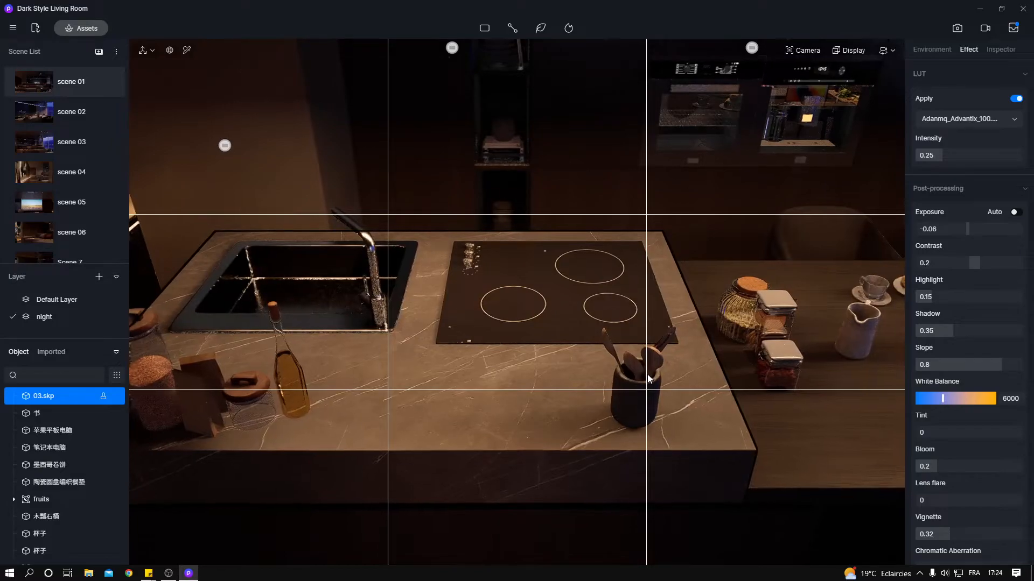
key("s")
right_click_drag(586, 373, 592, 435)
key("q")
key("e")
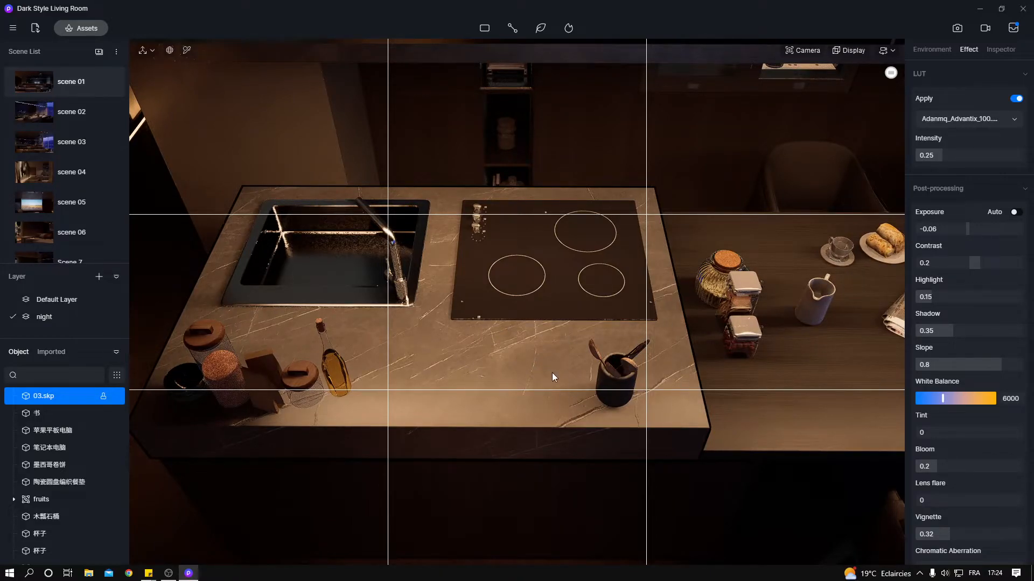
Step: Show the Environment settings and try an HDRI Skylight of 1 on the lakeside windows
scroll(579, 376, "up", 1)
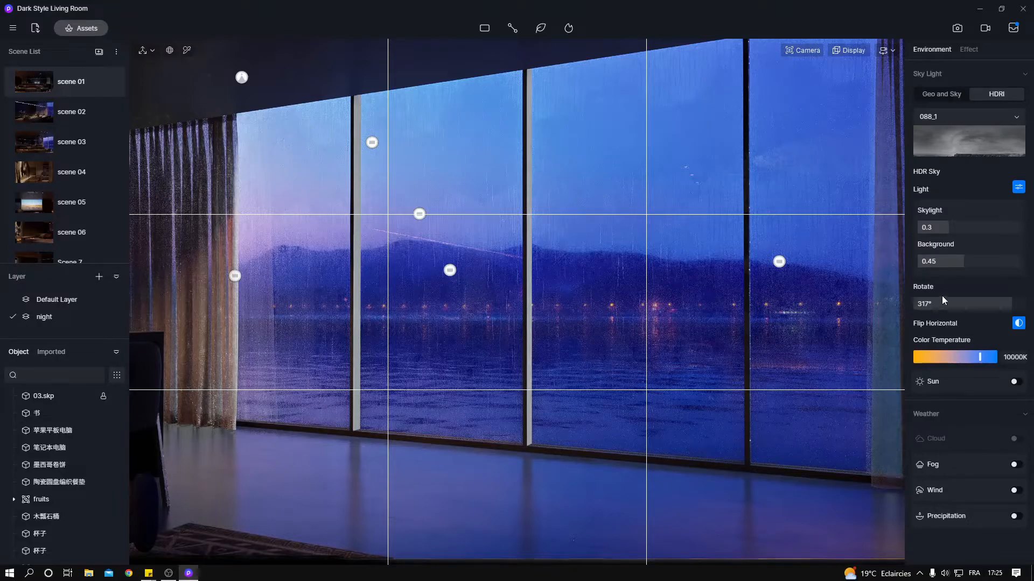
key("q")
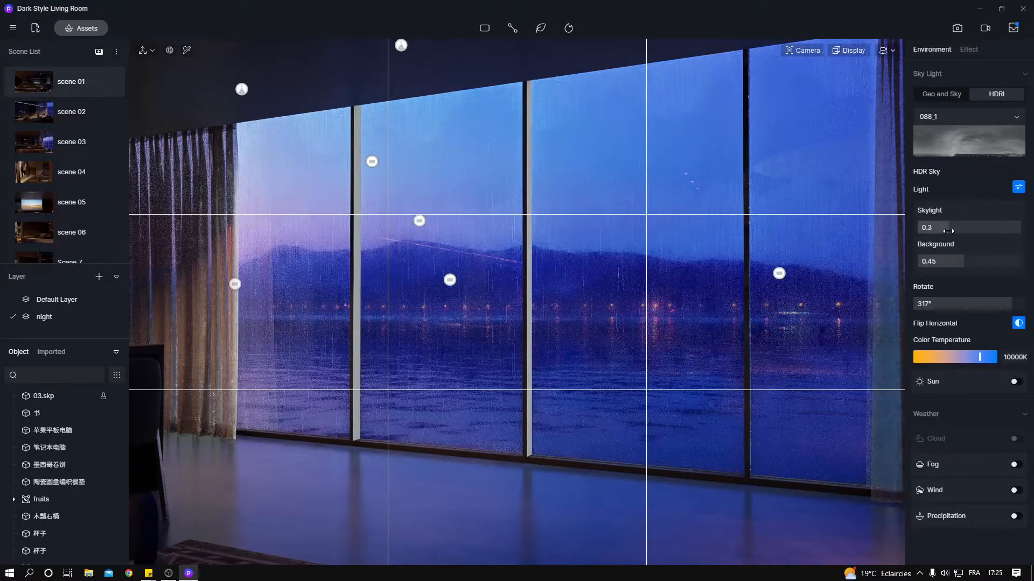
left_click_drag(948, 231, 1005, 230)
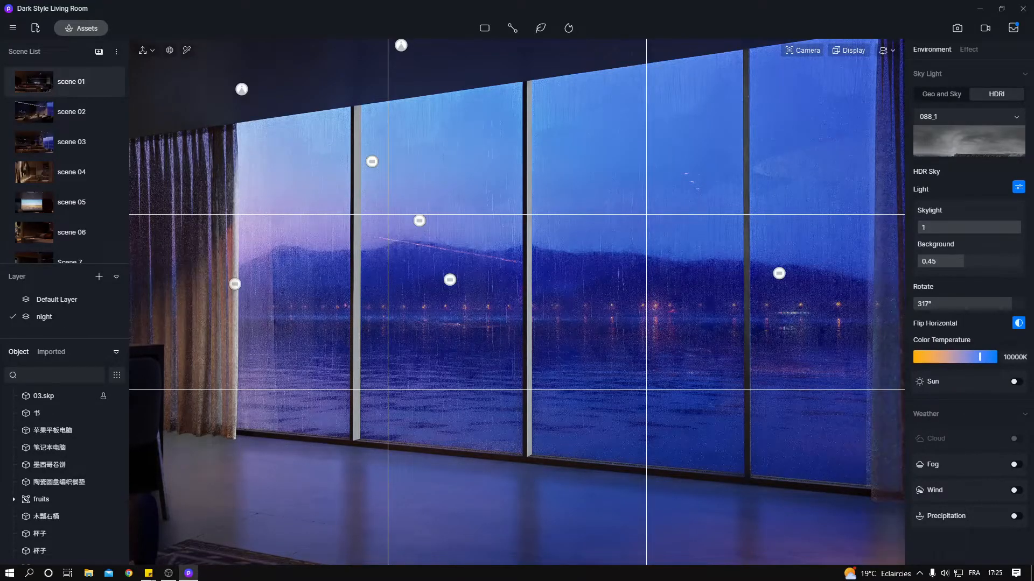
right_click_drag(657, 301, 659, 295)
middle_click_drag(452, 299, 722, 299)
right_click_drag(722, 299, 581, 299)
middle_click_drag(581, 299, 697, 305)
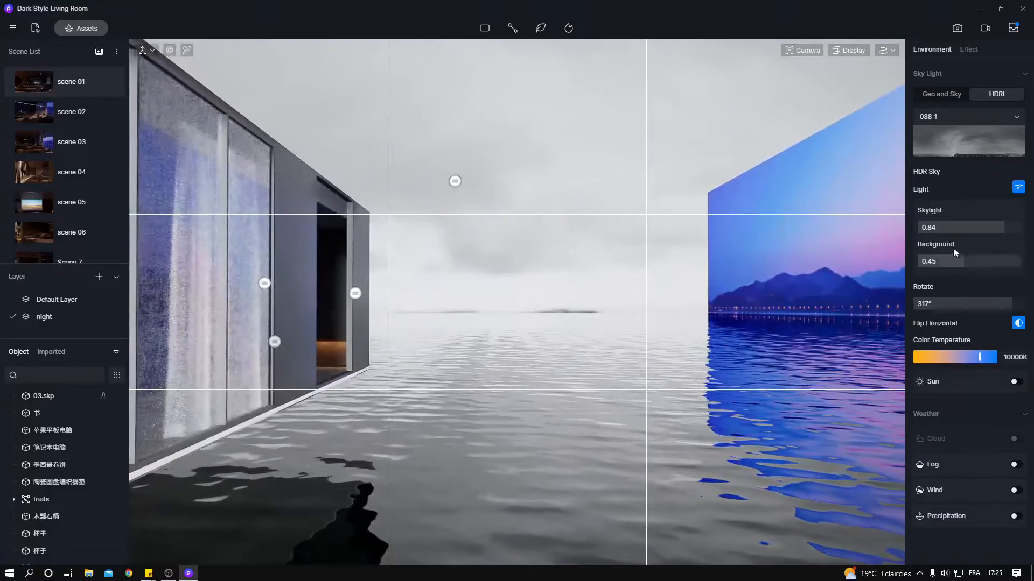
Step: Compare Skylight values of 1 and 0 on the house exterior, and set Skylight to 0.32
left_click_drag(991, 229, 1023, 231)
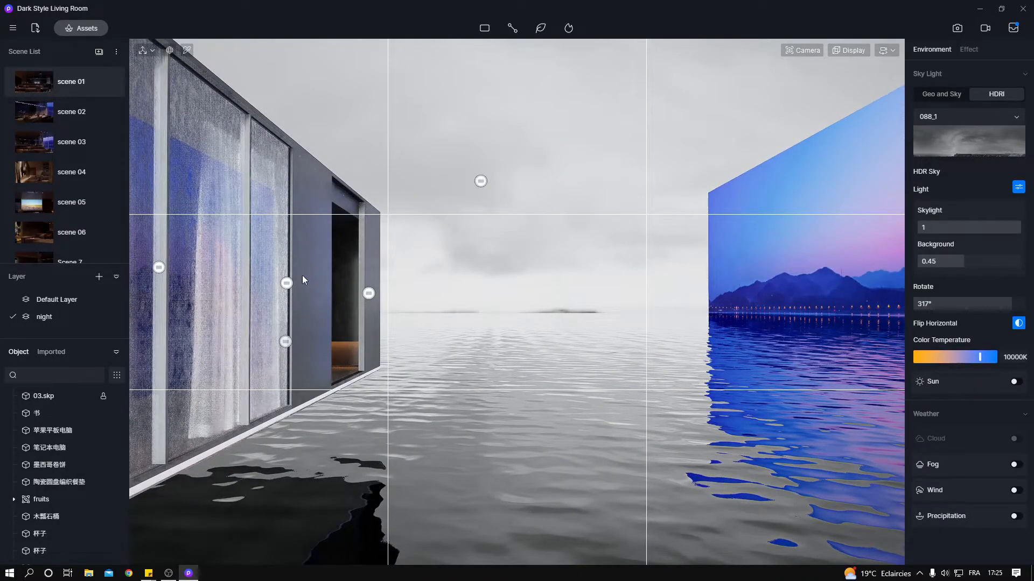
left_click_drag(995, 228, 903, 240)
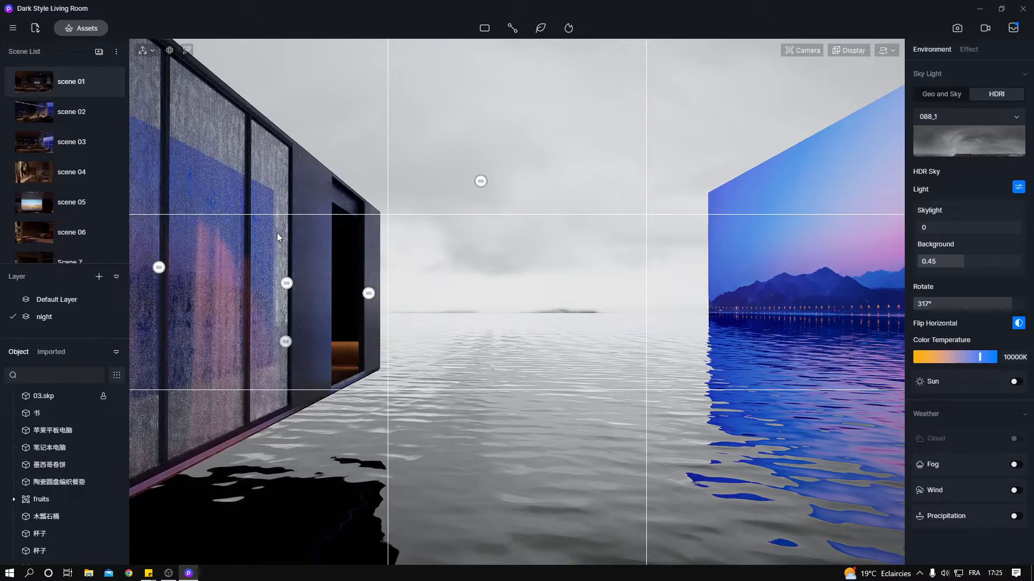
key("a")
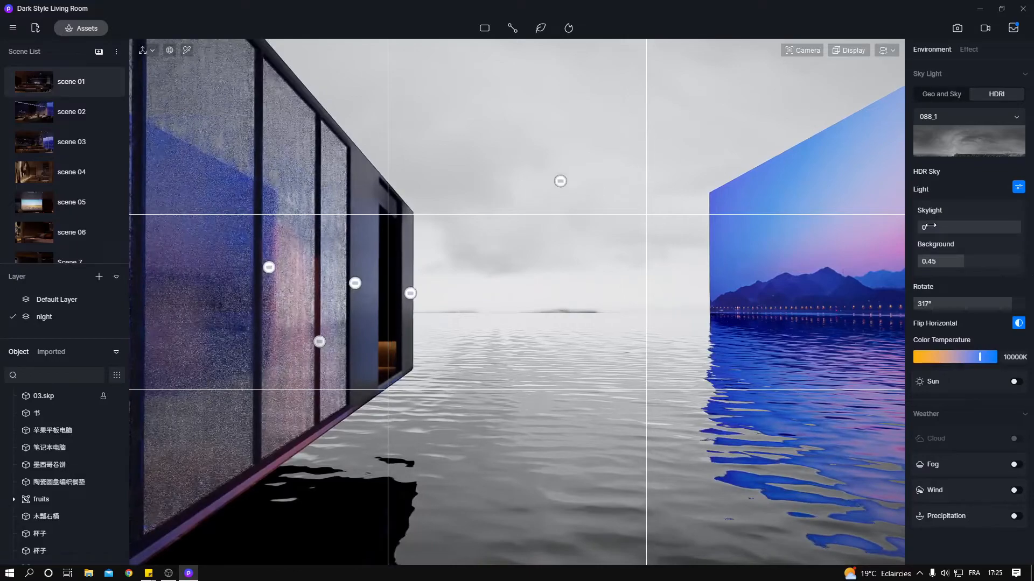
left_click_drag(929, 226, 958, 232)
key("d")
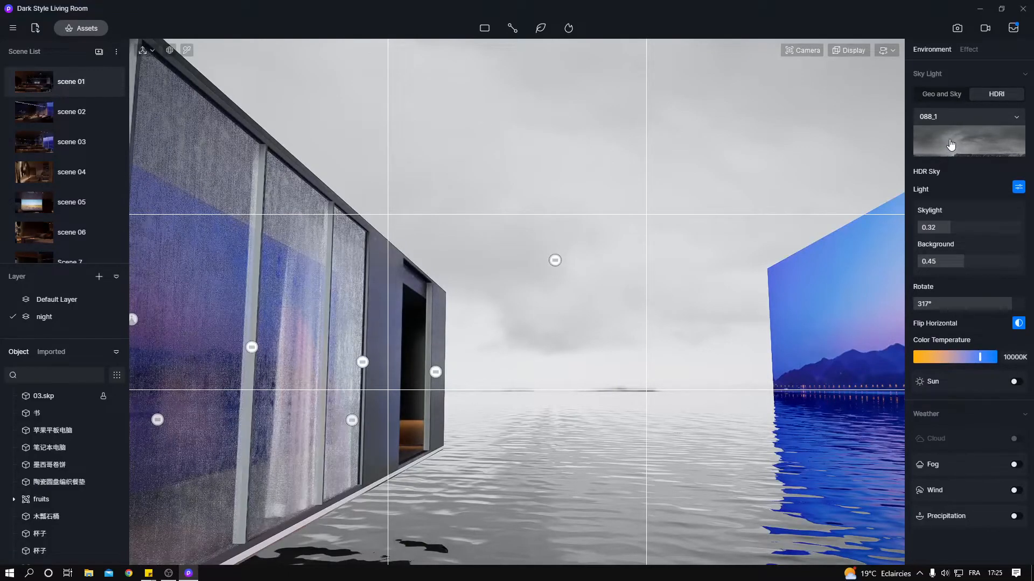
Step: Browse the HDRI sky presets and close the list with 088_1 kept as the sky
left_click(950, 144)
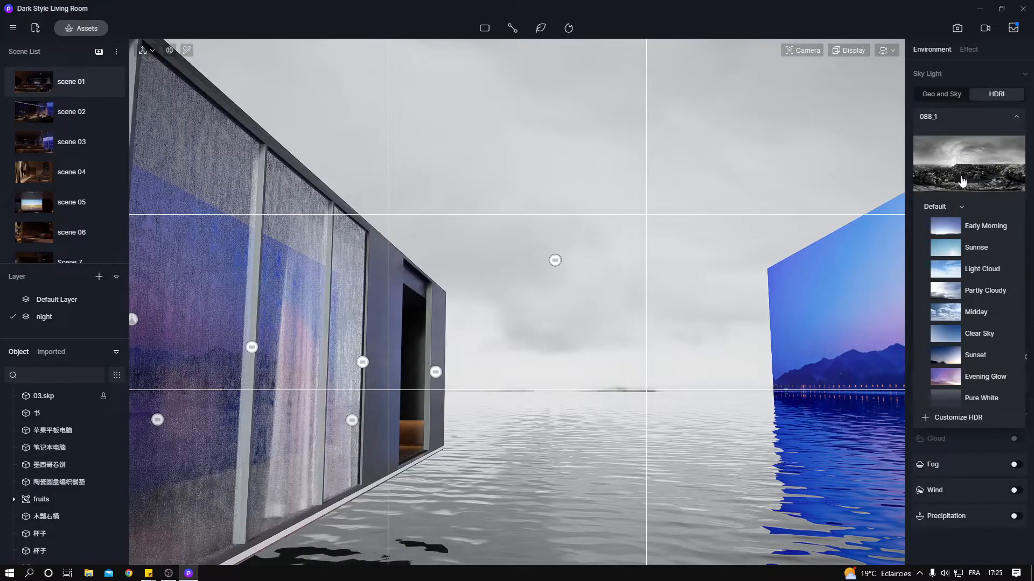
mouse_move(949, 135)
left_click(968, 147)
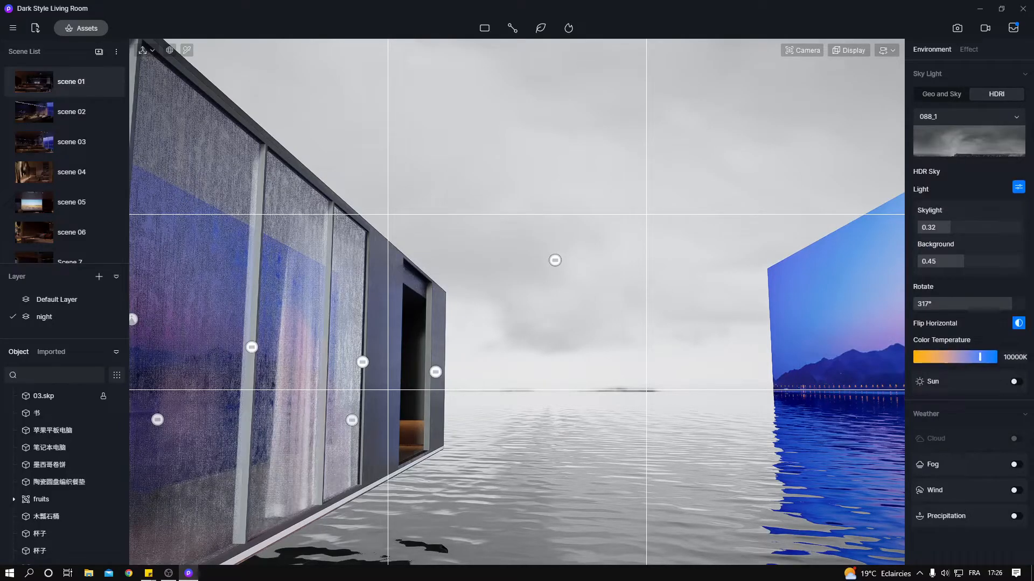
Step: Try an HDRI Background value of 1 on the house exterior, and reduce the Background to 0.3
left_click_drag(960, 272, 1021, 269)
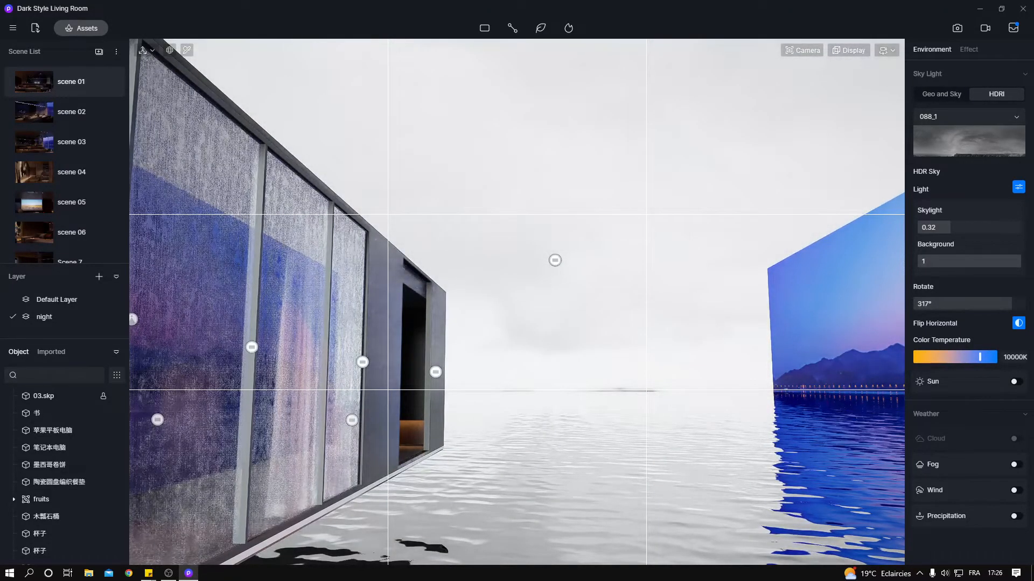
right_click_drag(703, 282, 736, 309)
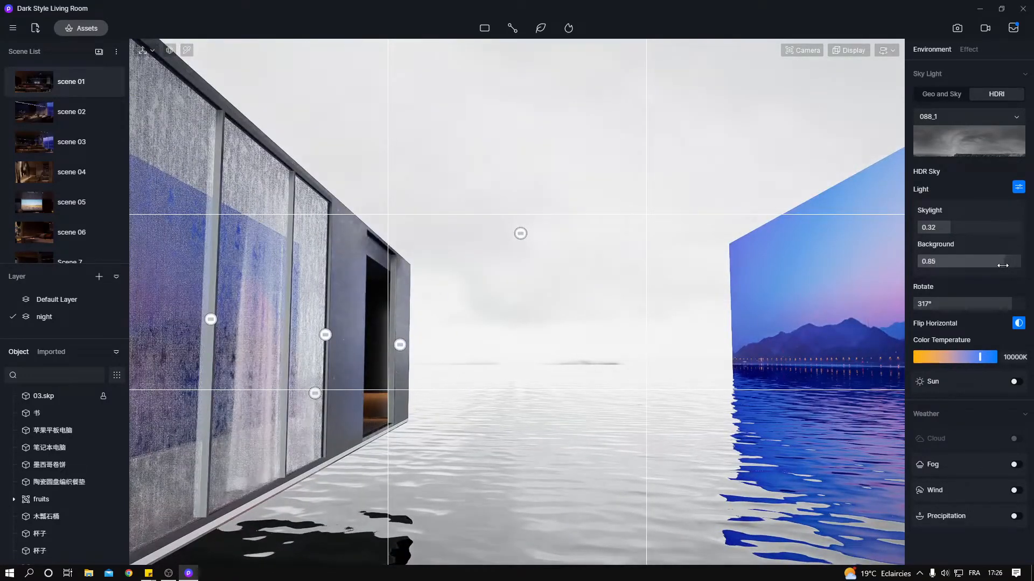
left_click_drag(1018, 264, 958, 263)
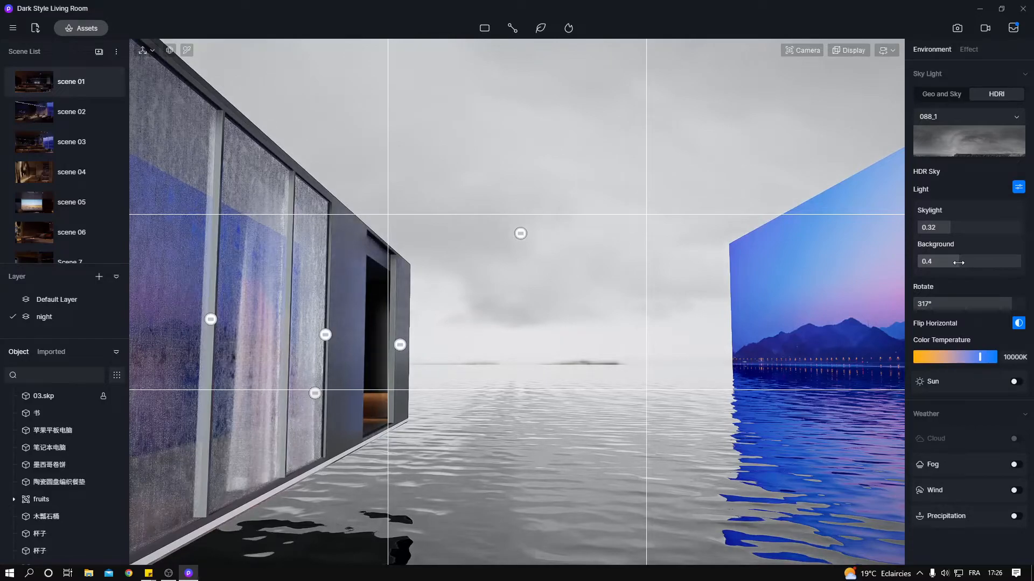
left_click_drag(955, 261, 952, 262)
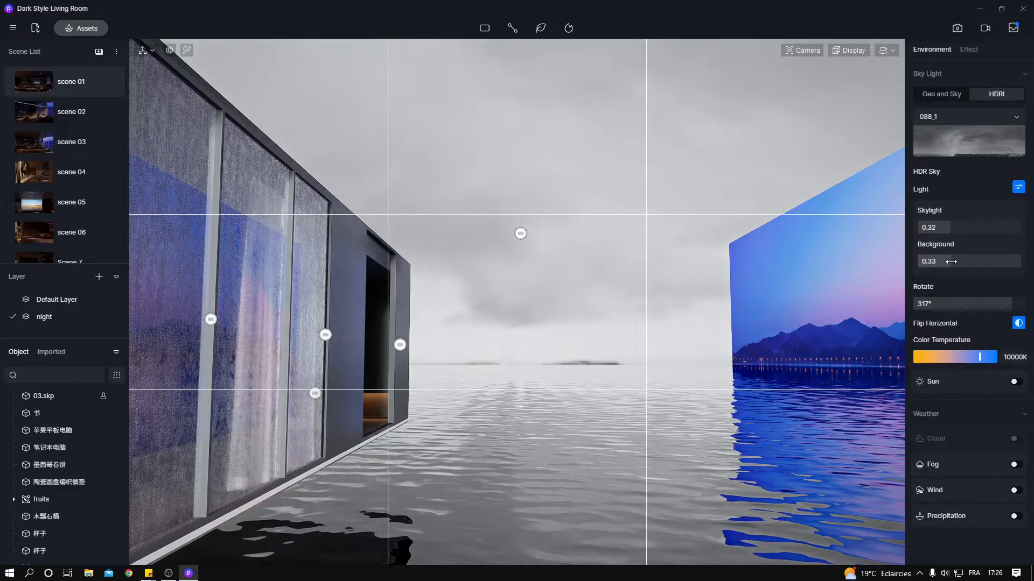
right_click_drag(662, 309, 653, 337)
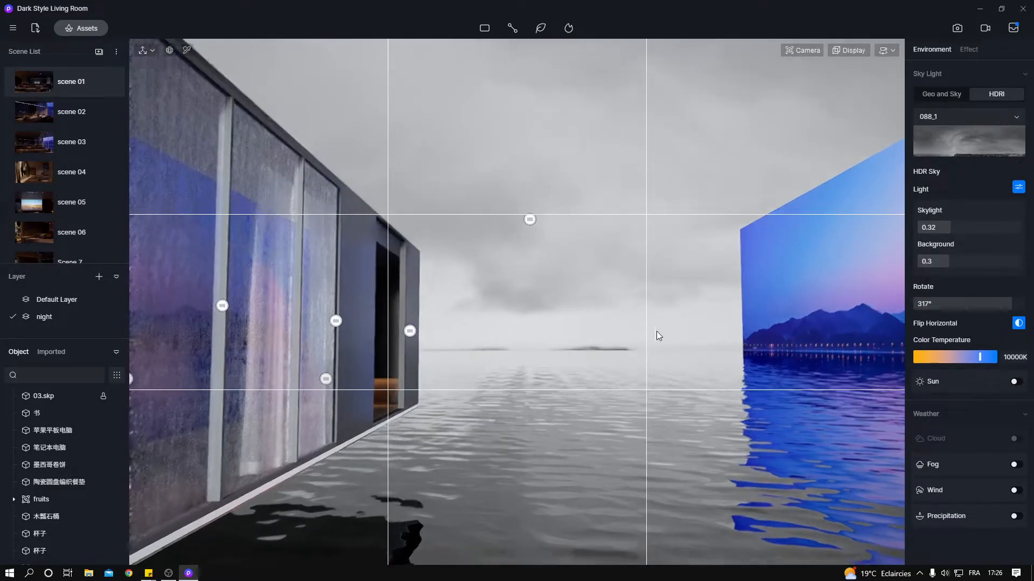
Step: Rotate the HDRI sky to 276.9° and set its Color Temperature to 9100K
mouse_move(1005, 305)
left_mouse_down()
mouse_move(949, 306)
mouse_move(999, 307)
left_mouse_up()
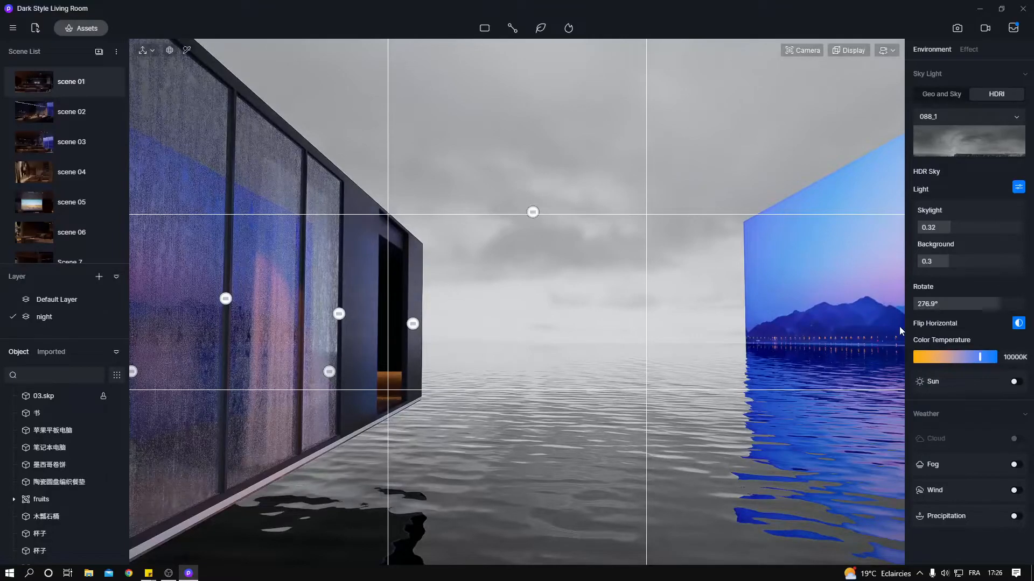
key("d")
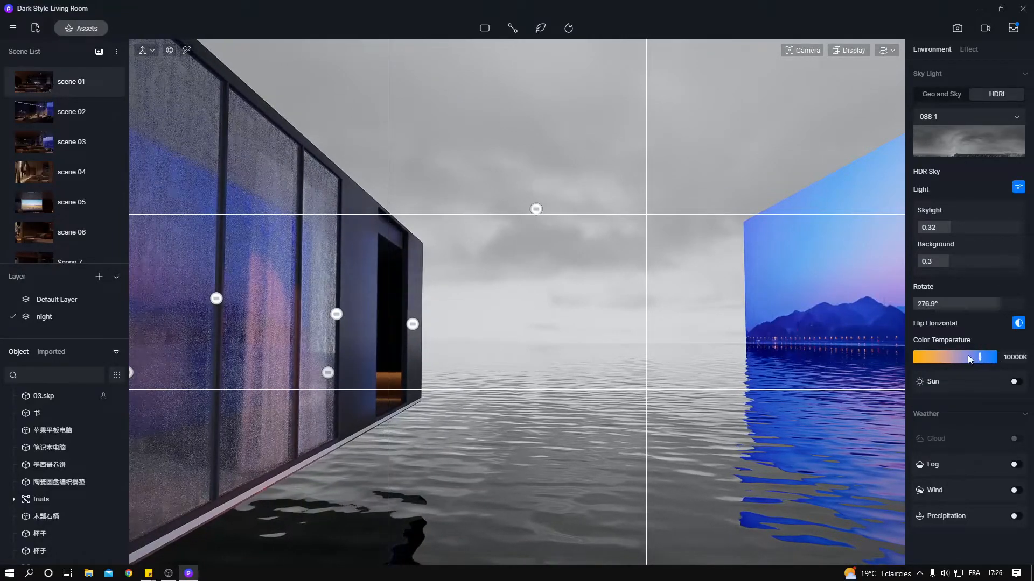
left_click_drag(980, 357, 972, 357)
key("d")
right_click_drag(827, 342, 777, 351)
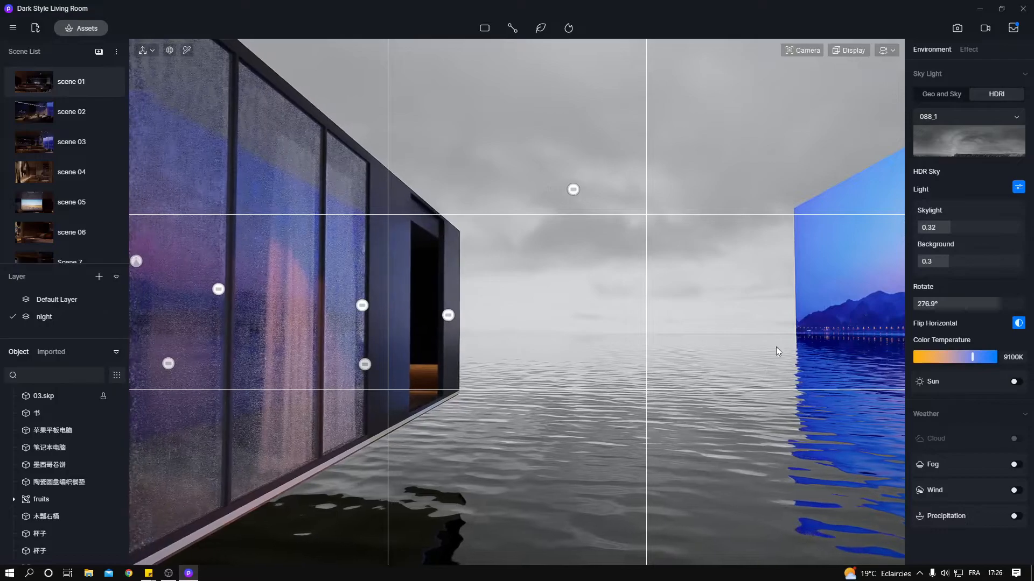
Step: Switch the Sun on to check its effect around the lakeside house, and switch it off again
left_click(1015, 382)
right_click_drag(587, 309, 642, 341)
key("a")
right_click_drag(546, 331, 620, 341)
key("a")
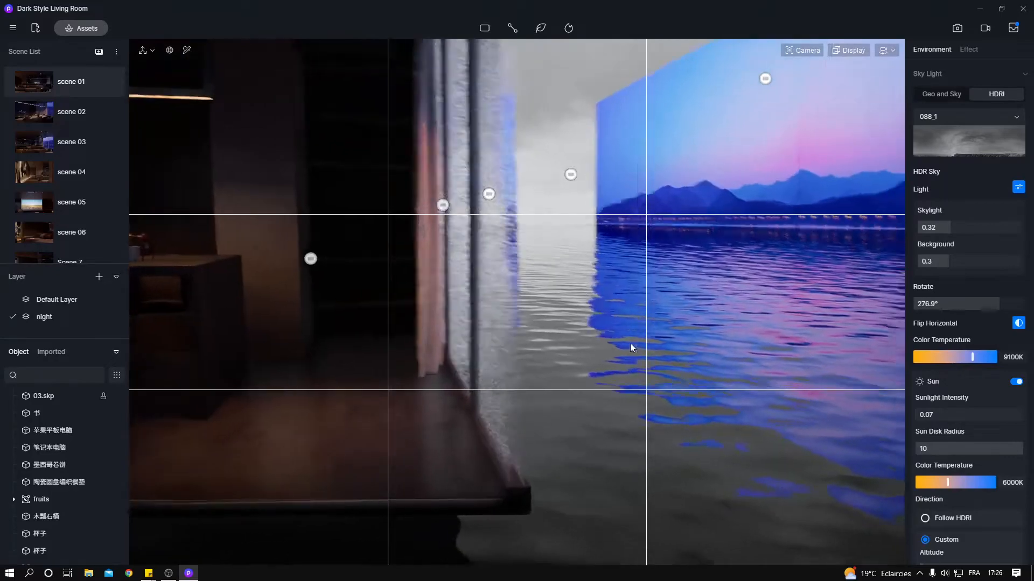
key("s")
left_click(1016, 382)
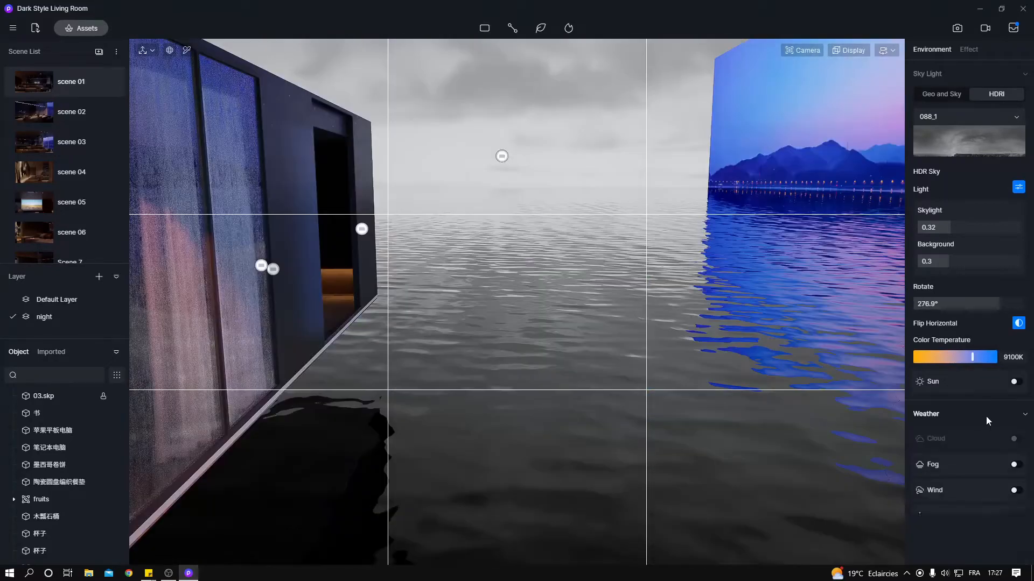
Step: Turn on Fog over the lake and raise its density to 5
left_click(1014, 465)
key("d")
right_click_drag(731, 418, 687, 353)
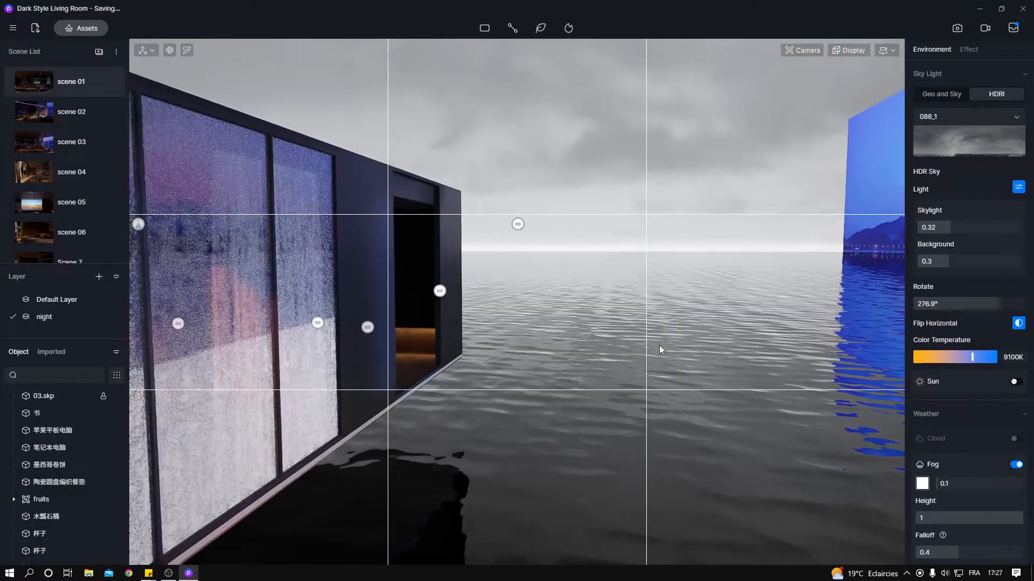
key("q")
right_click_drag(617, 325, 692, 297)
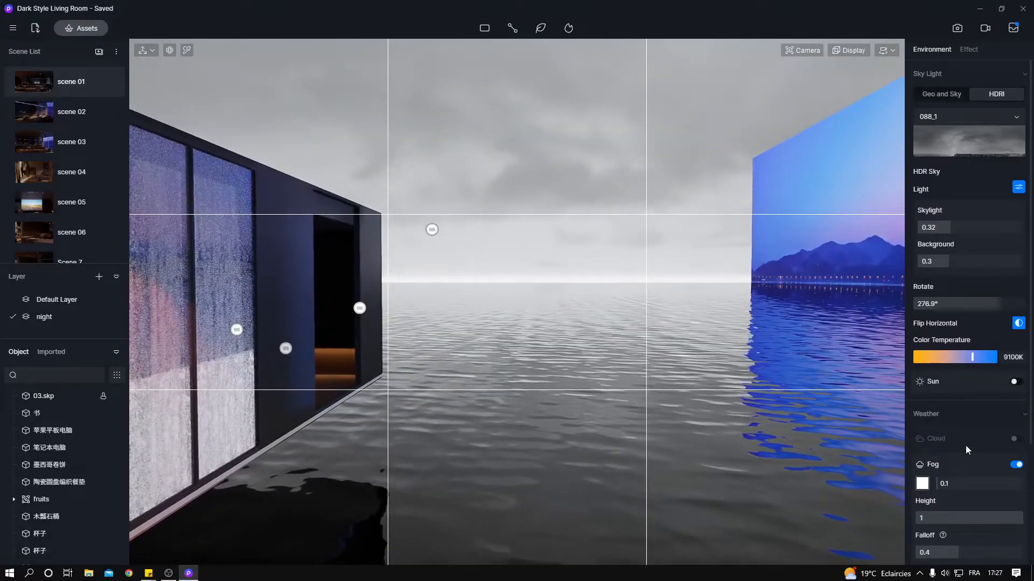
left_click_drag(964, 484, 1027, 485)
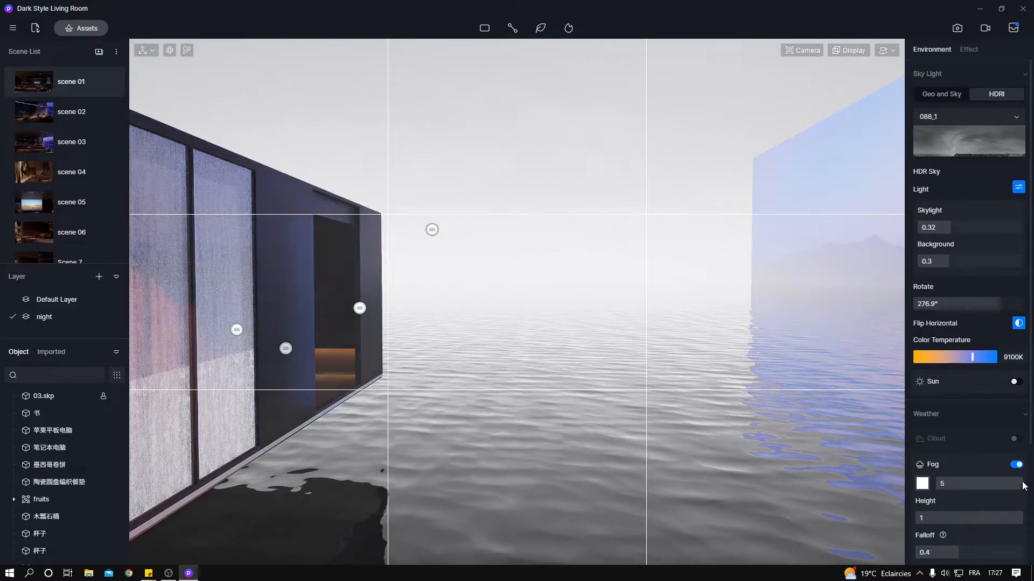
Step: View the dense fog along the windows and from inside the living room, and turn Fog off
key("a")
right_click_drag(541, 344, 602, 317)
key("a")
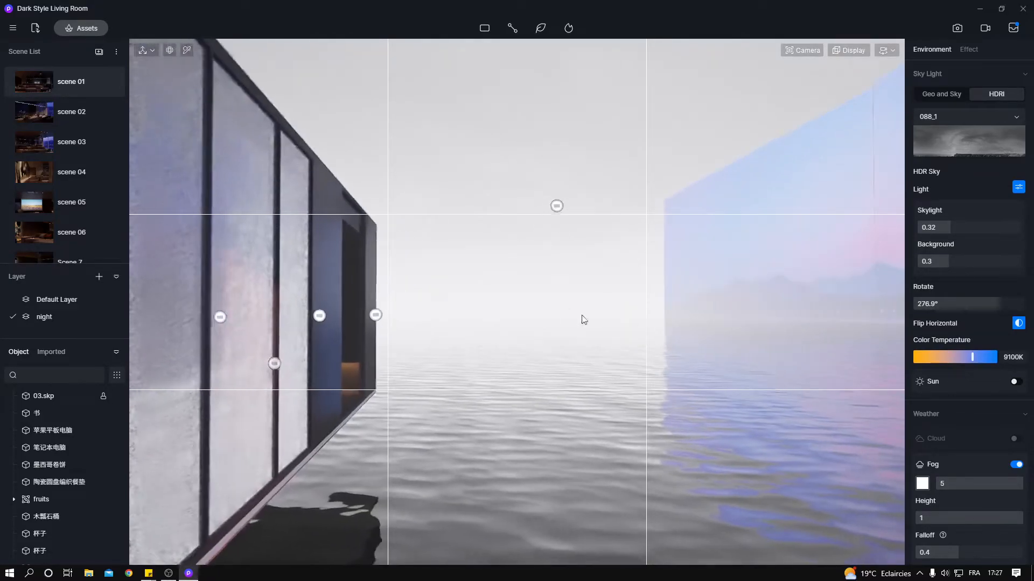
key("a")
right_click_drag(496, 331, 634, 337)
key("s")
key("a")
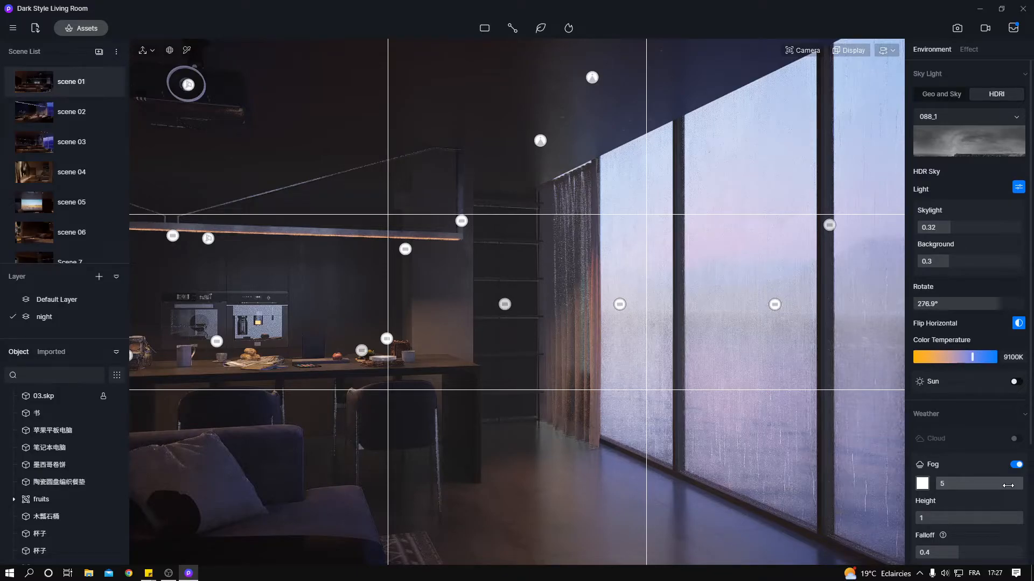
left_click(1016, 464)
Step: View the living room from farther back with Wind enabled, and turn Wind off
right_click_drag(592, 349, 576, 309)
key("s")
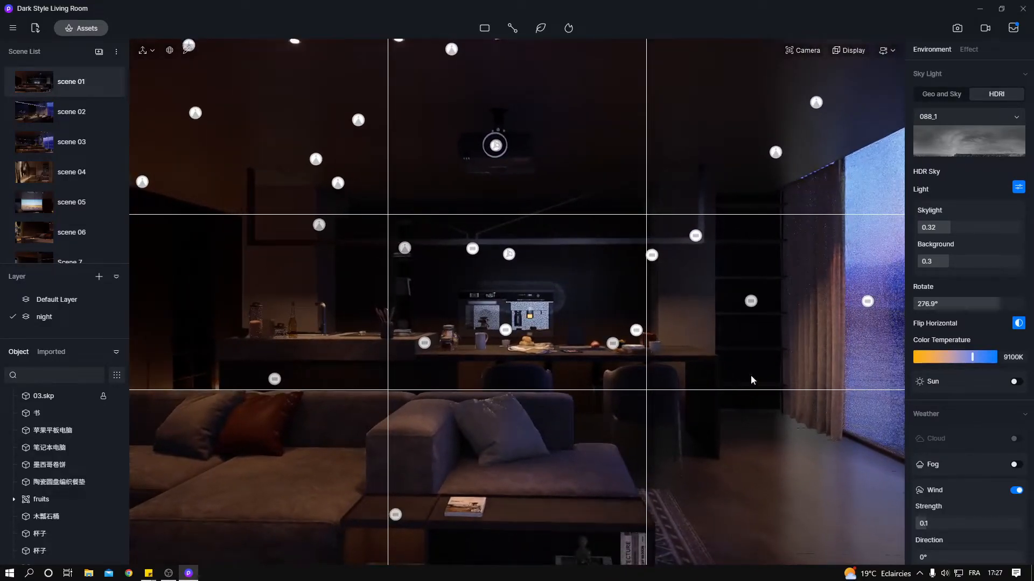
left_click(1017, 490)
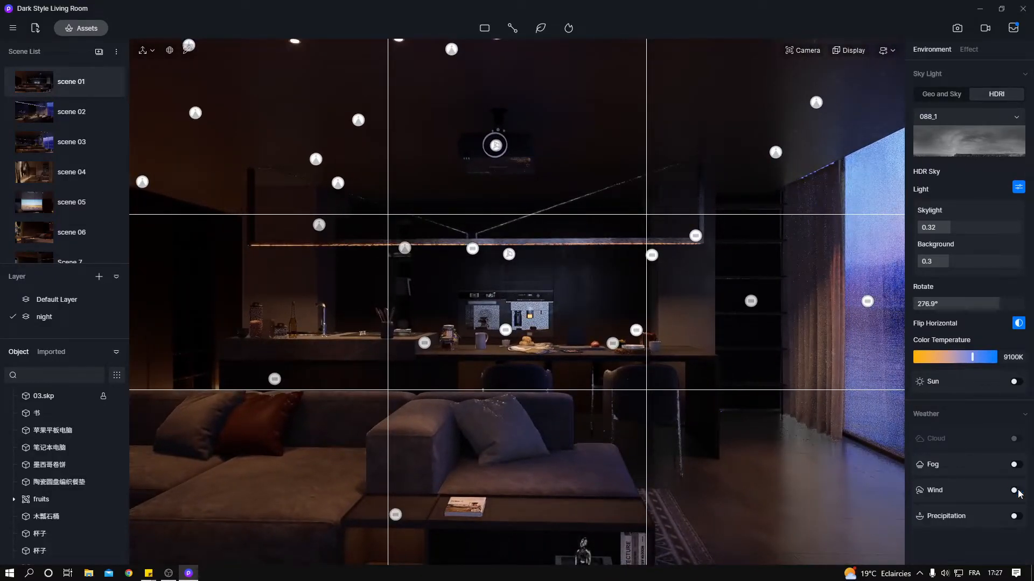
Step: Turn on Precipitation and view the rain over the lake outside the house
left_click(1014, 516)
right_click_drag(641, 411, 758, 353)
right_click_drag(565, 306, 789, 325)
middle_click_drag(788, 325, 629, 303)
right_click_drag(629, 303, 618, 310)
middle_click_drag(618, 310, 527, 302)
middle_click_drag(655, 503, 556, 415)
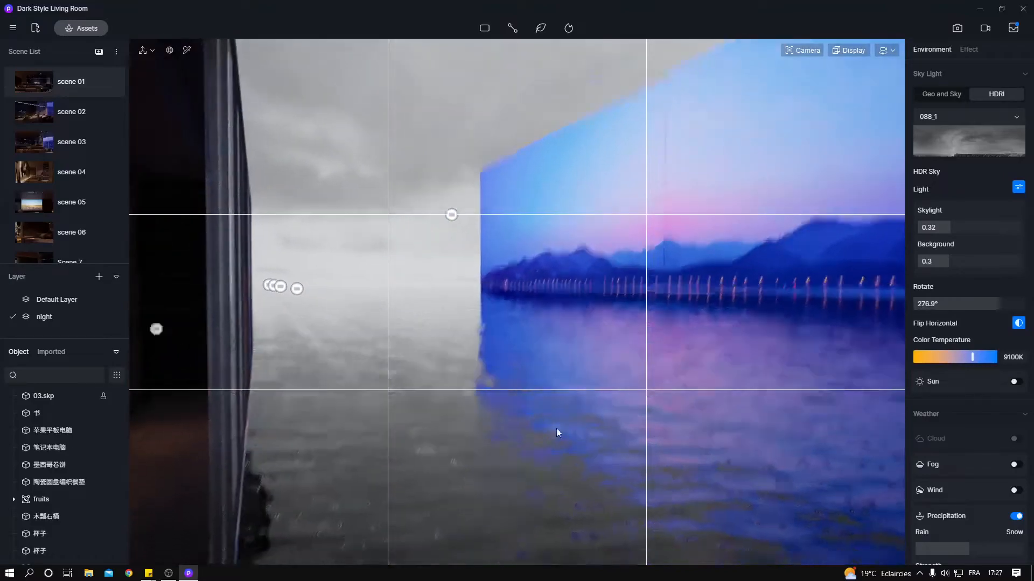
right_click_drag(555, 415, 535, 481)
Step: Preview the precipitation in Realtime mode and shift it from Rain fully to Snow
left_click(863, 55)
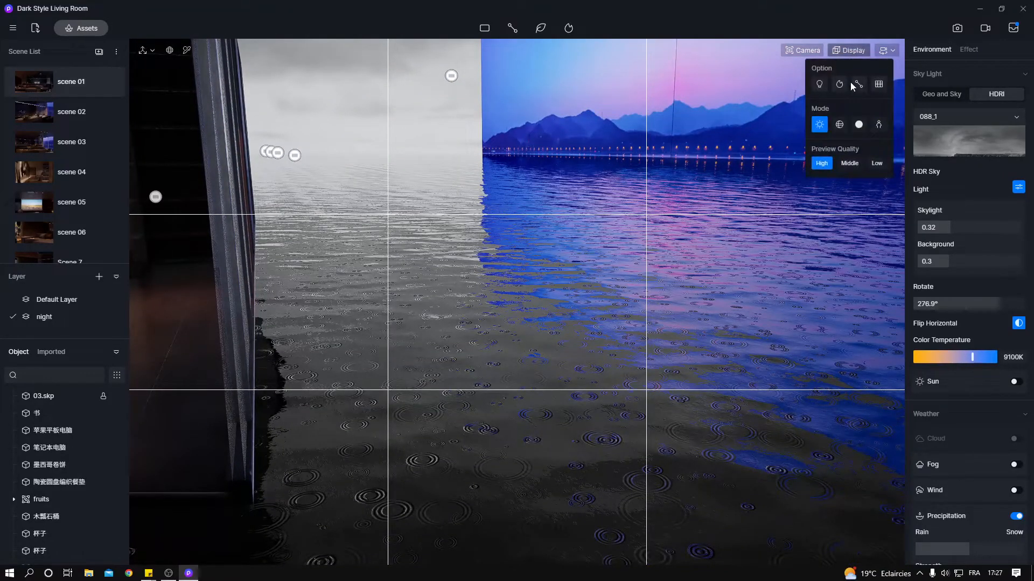
left_click(878, 124)
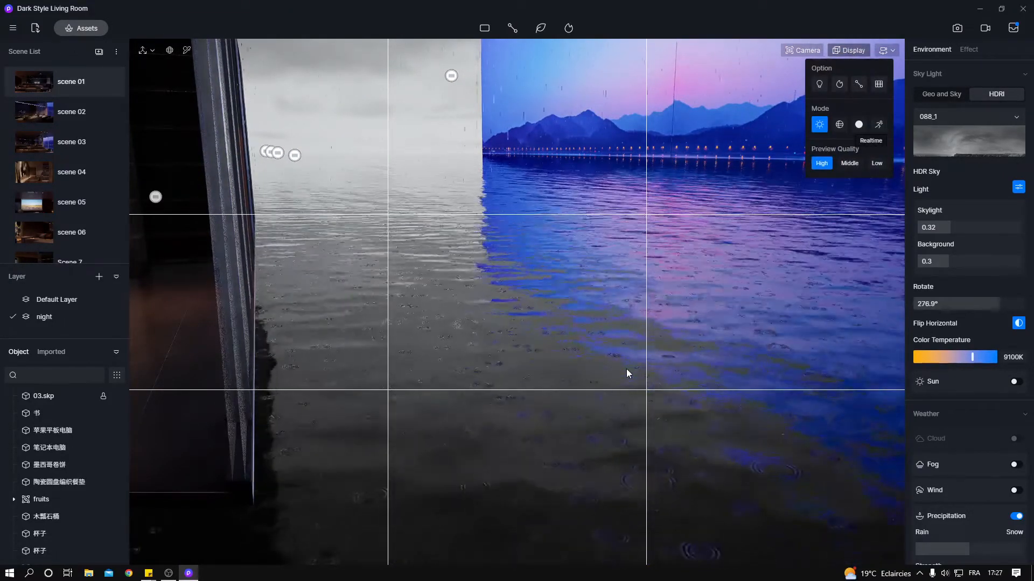
scroll(958, 485, "down", 2)
left_click(922, 491)
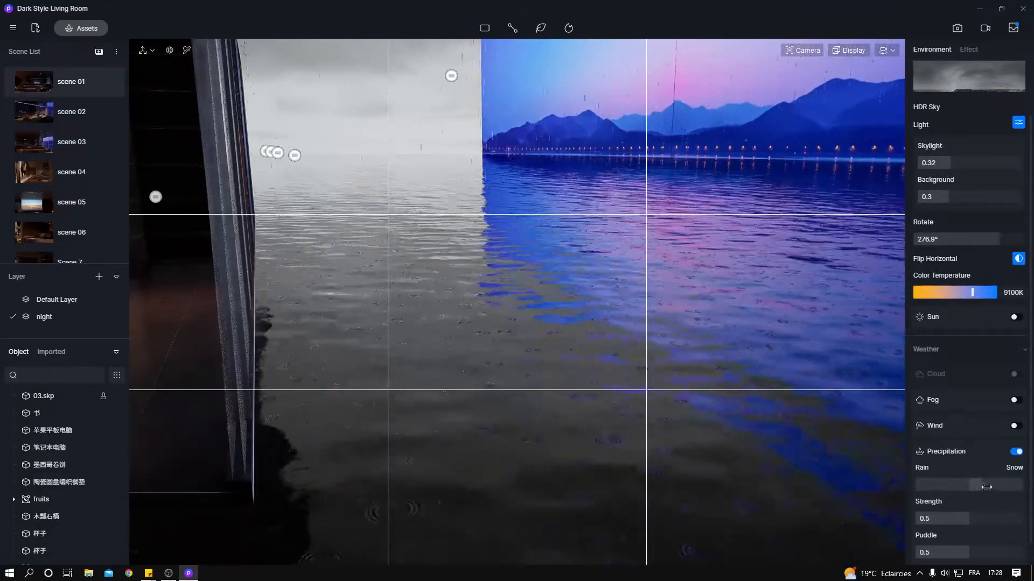
left_click_drag(978, 486, 1022, 486)
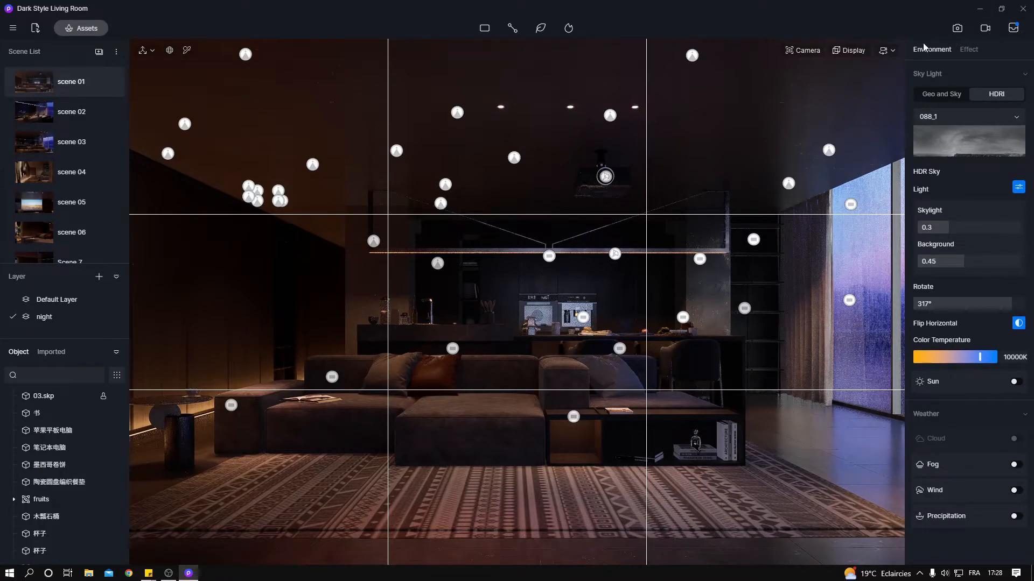
Step: Open the image render settings, load scene 02, and set its Field of View to 50
left_click(952, 28)
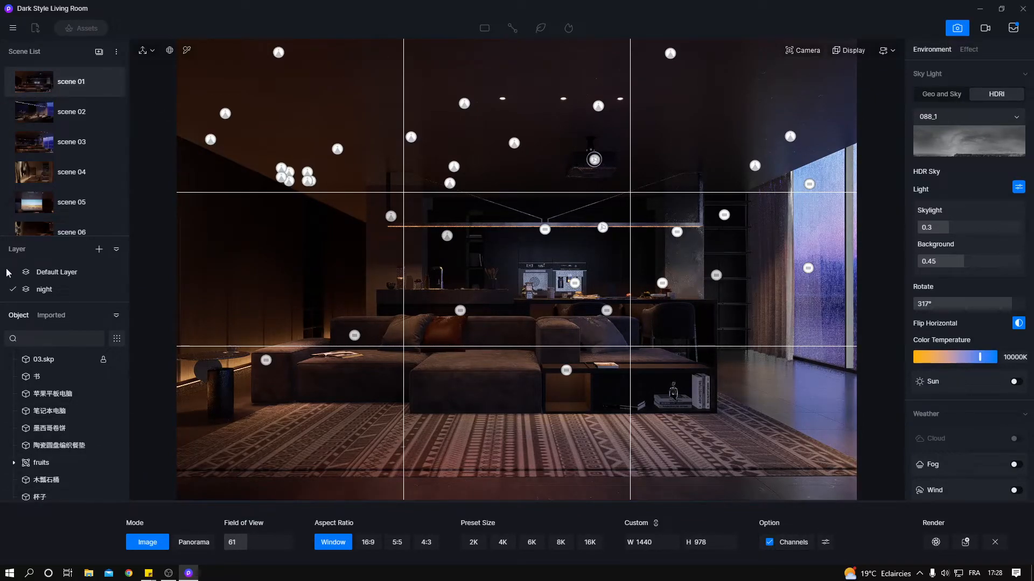
left_click(46, 118)
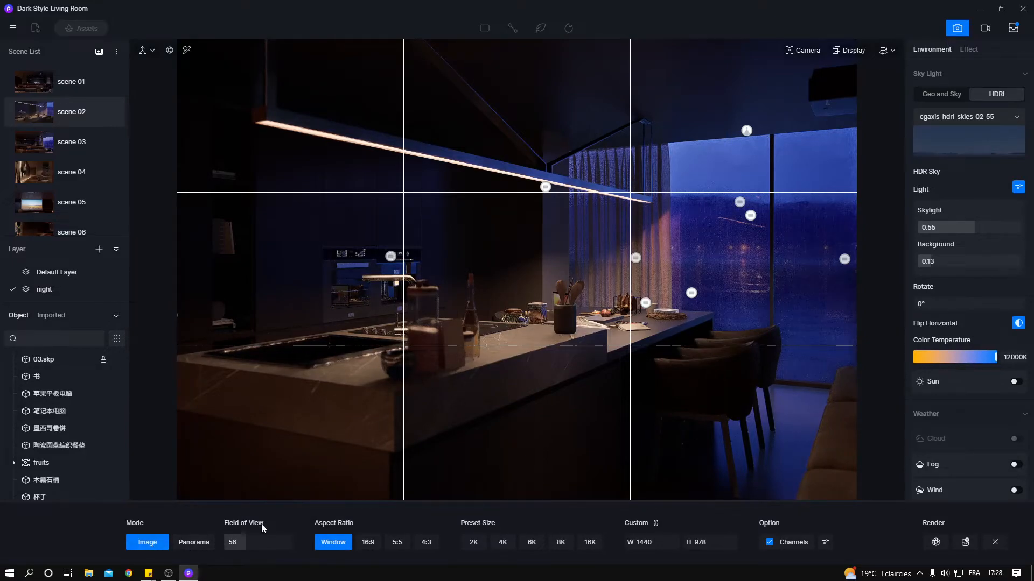
mouse_move(239, 544)
left_mouse_down()
mouse_move(253, 543)
mouse_move(242, 546)
left_mouse_up()
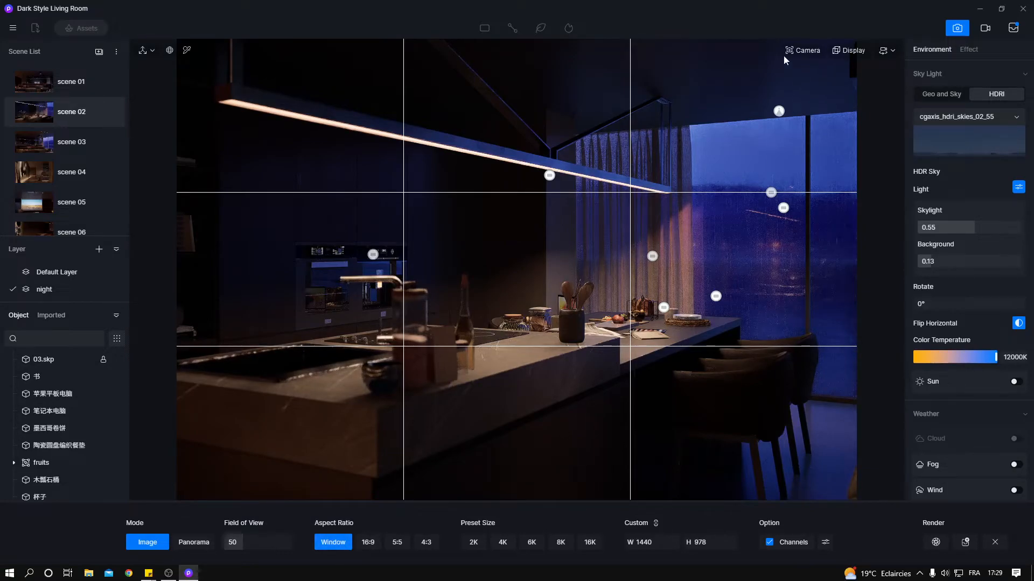
Step: Compare the 16:9, 5:5 and 4:3 aspect ratios for the render, and return to Window
left_click(372, 545)
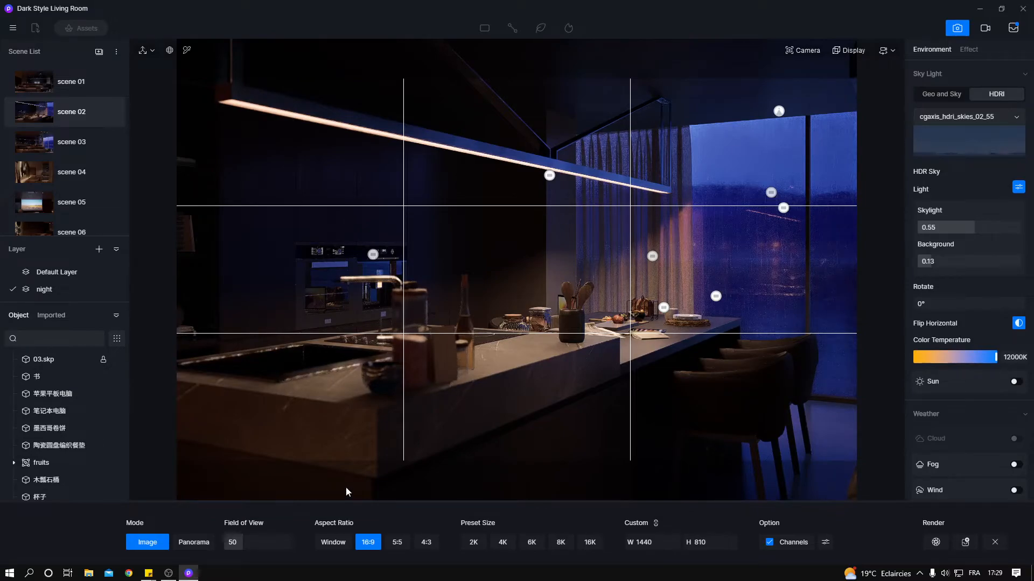
left_click(397, 543)
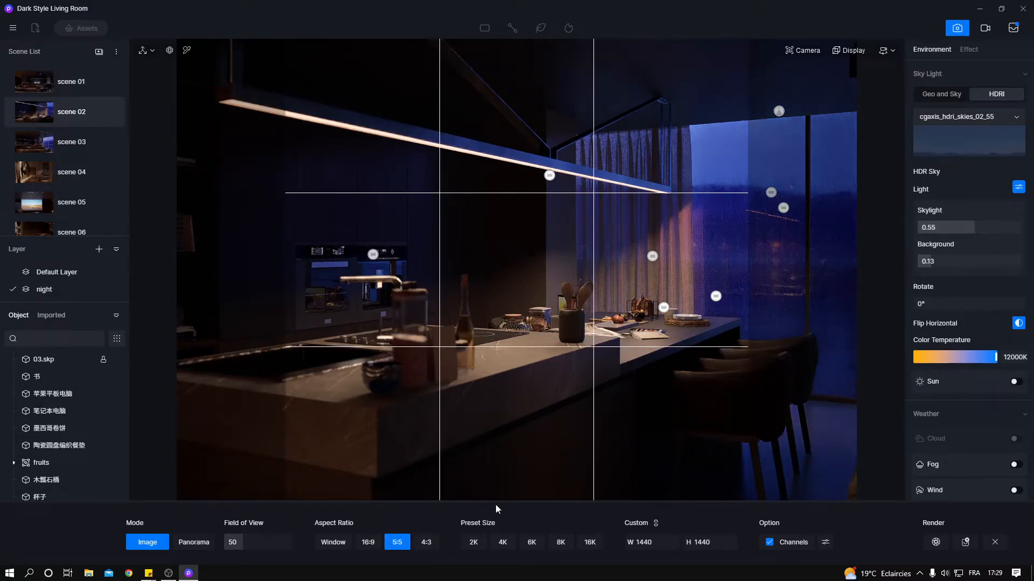
left_click(426, 543)
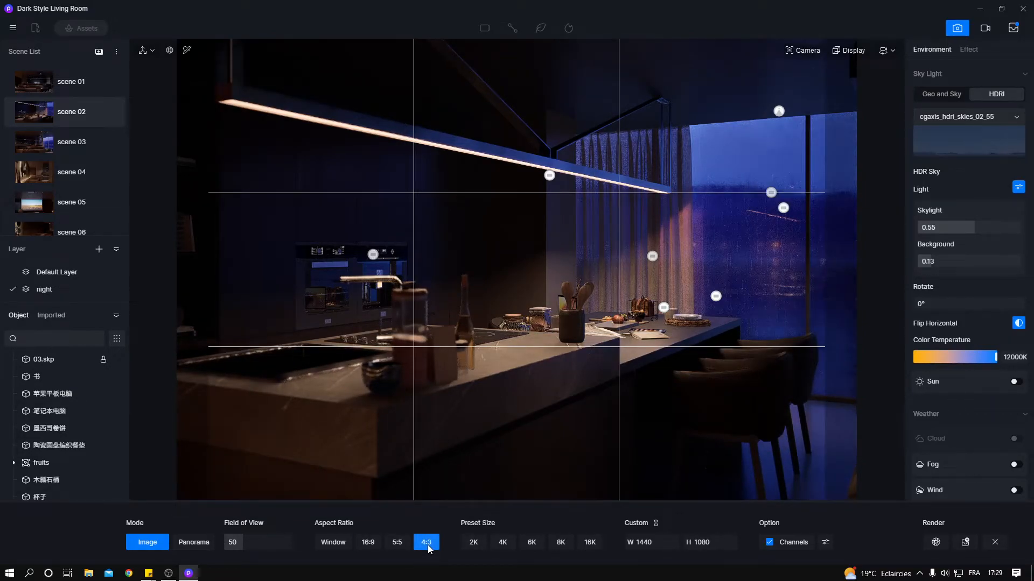
left_click(338, 546)
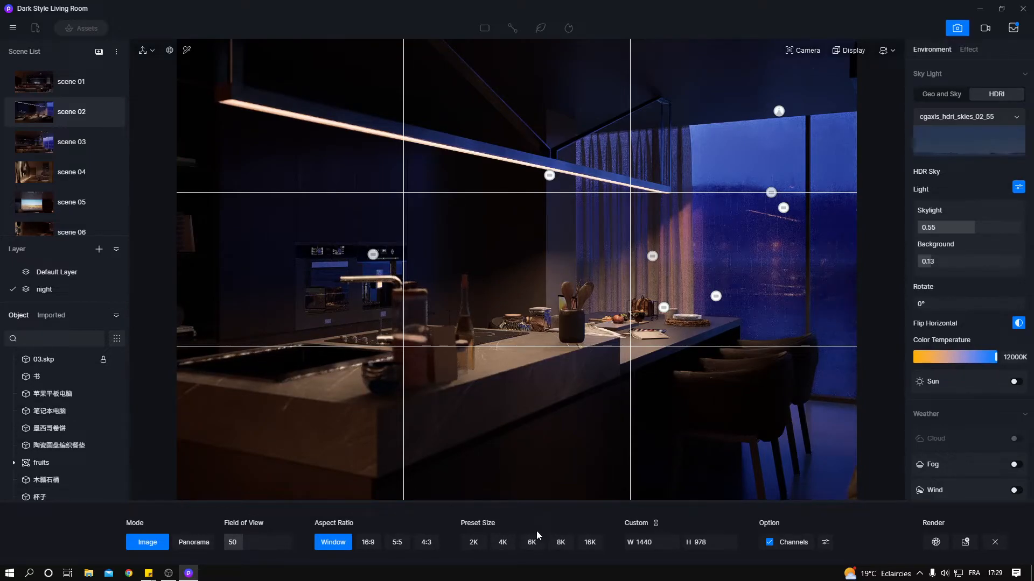
Step: Try the render preset sizes from 2K up to 16K, and restore the Window aspect ratio
left_click(474, 542)
left_click(503, 544)
left_click(530, 544)
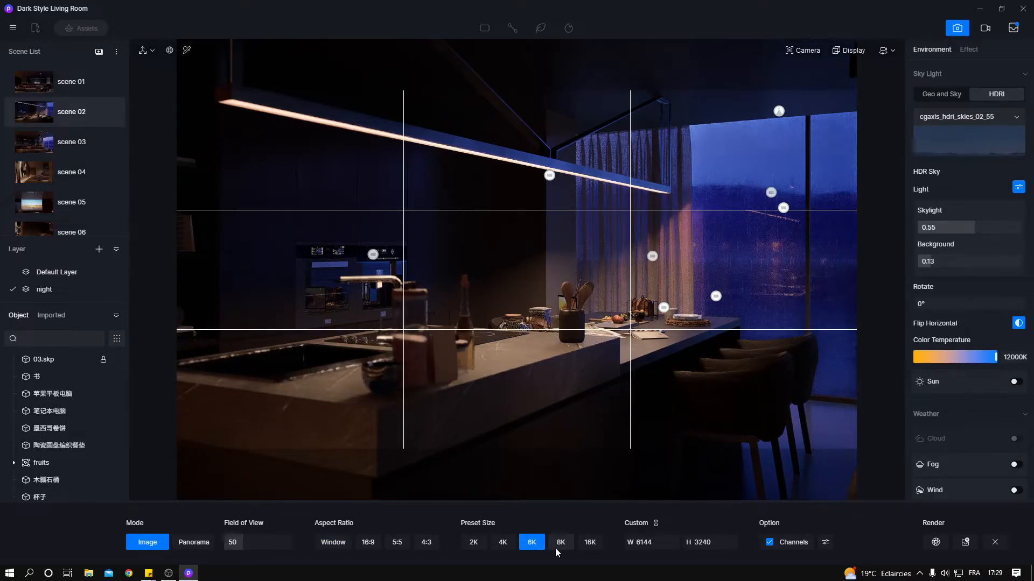
left_click(555, 548)
left_click(596, 547)
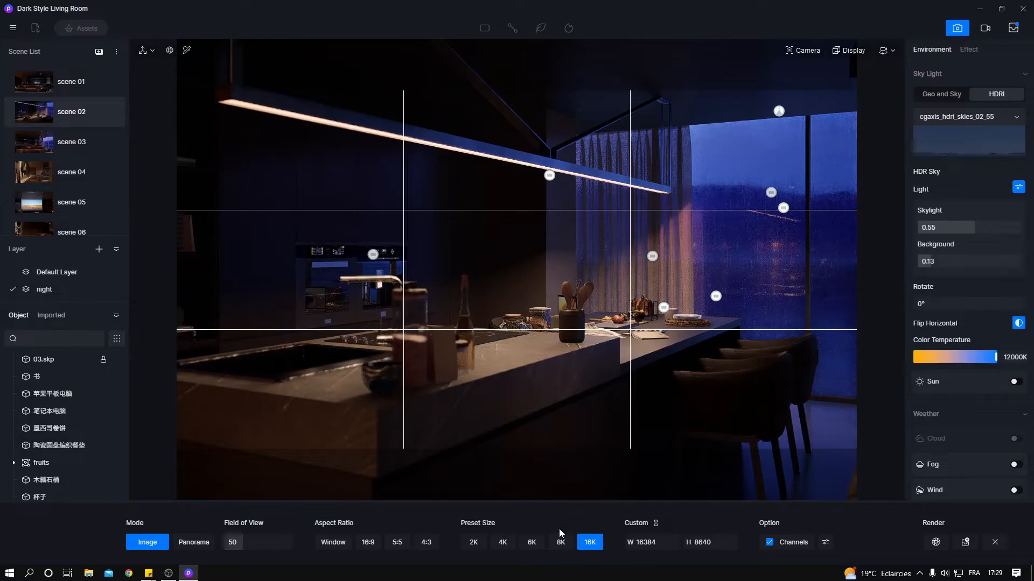
left_click(344, 542)
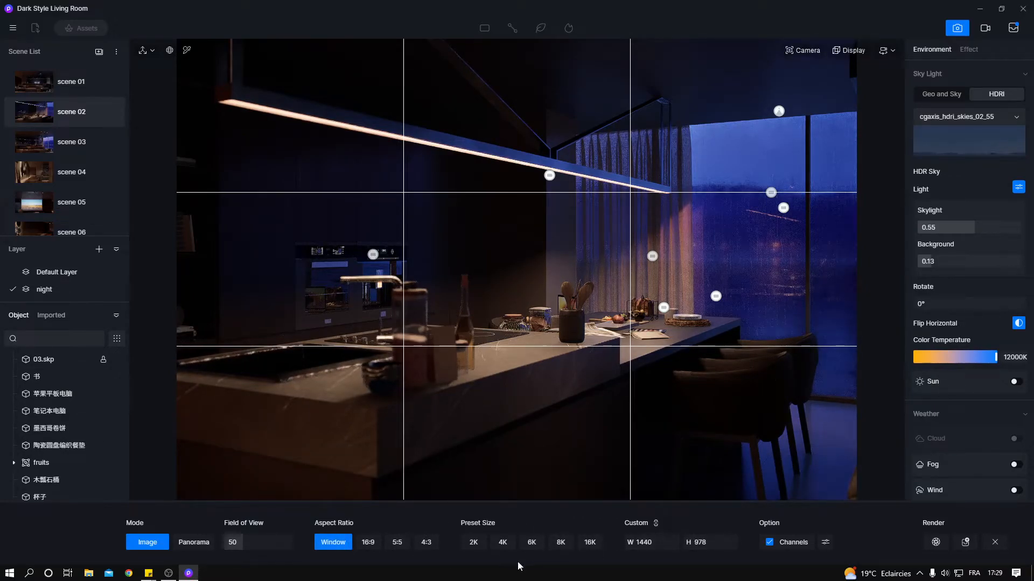
Step: Set the custom render width to 3000 and select the height value
left_click(649, 538)
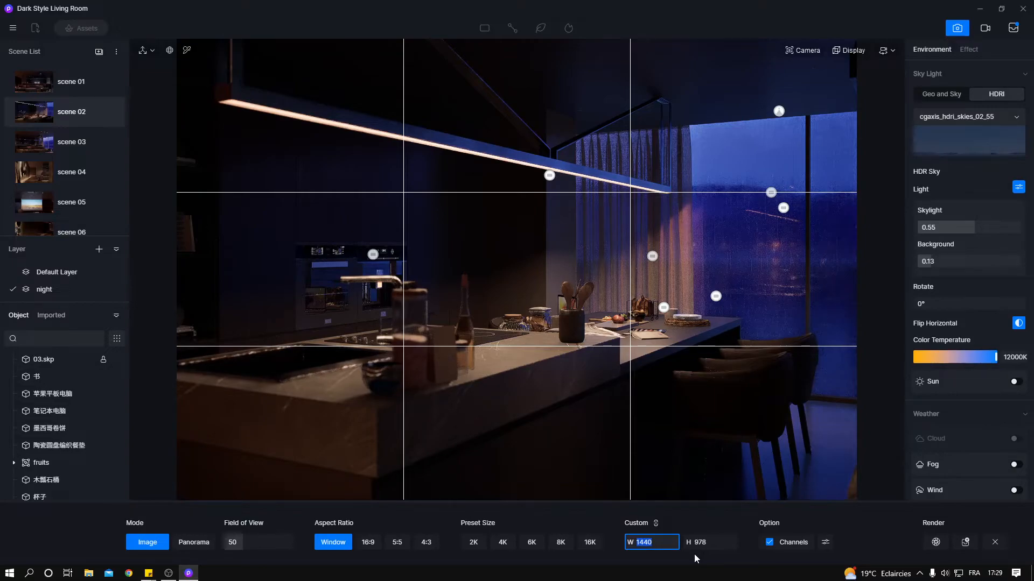
type("3000")
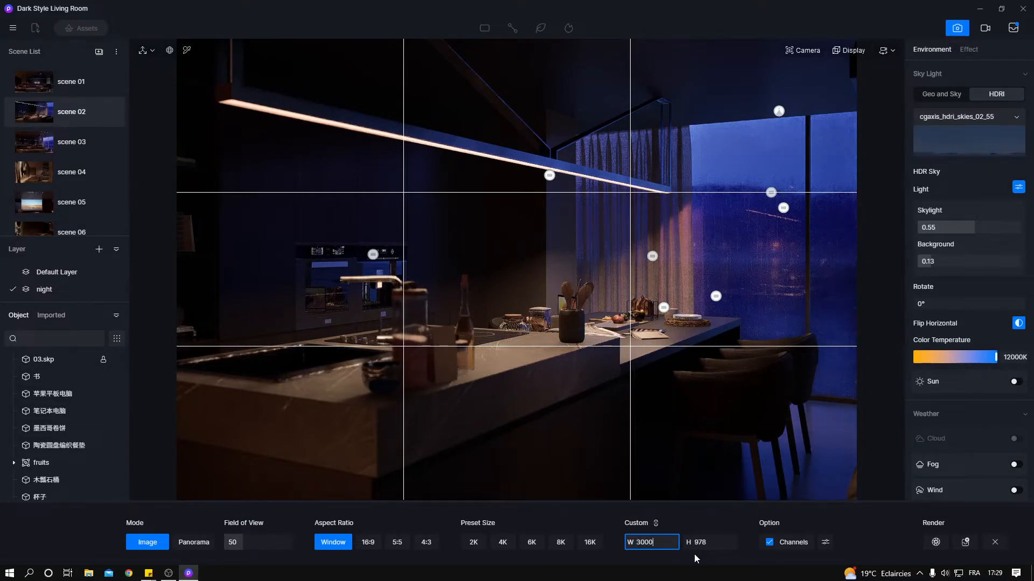
left_click(701, 540)
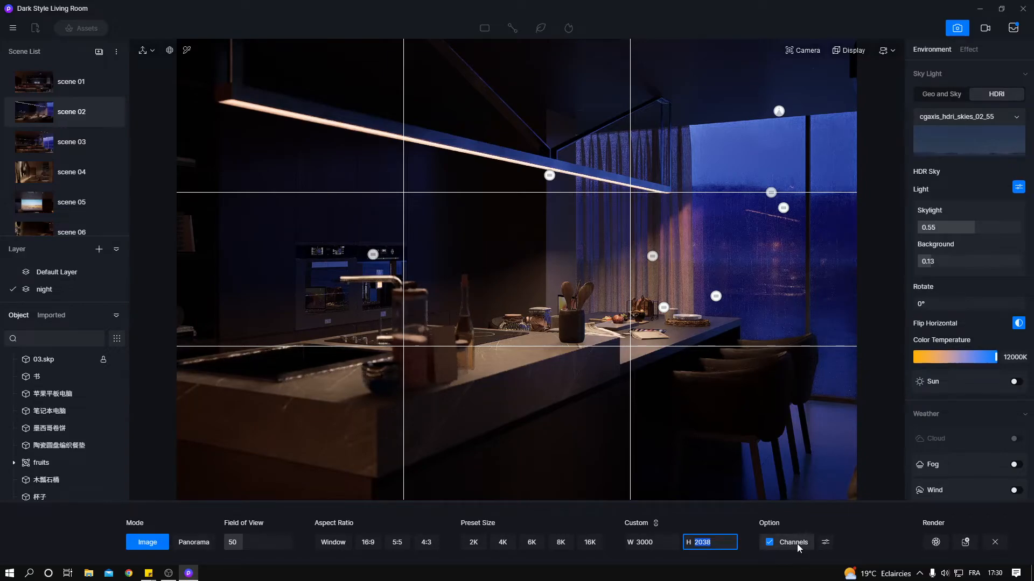
Step: Turn off the Channels output option and render the image as a PNG saved in the Bureau folder
left_click(825, 542)
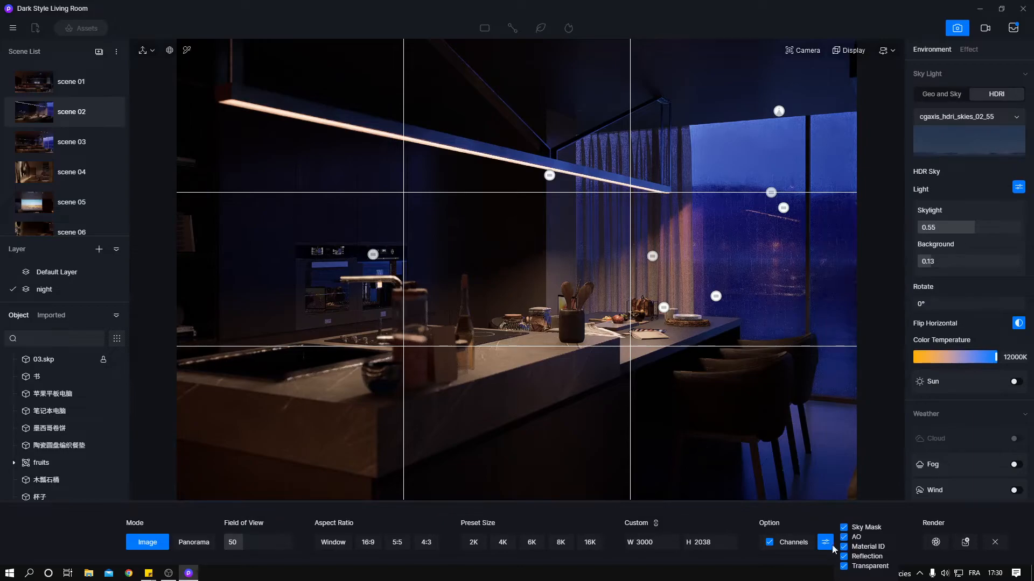
left_click(770, 542)
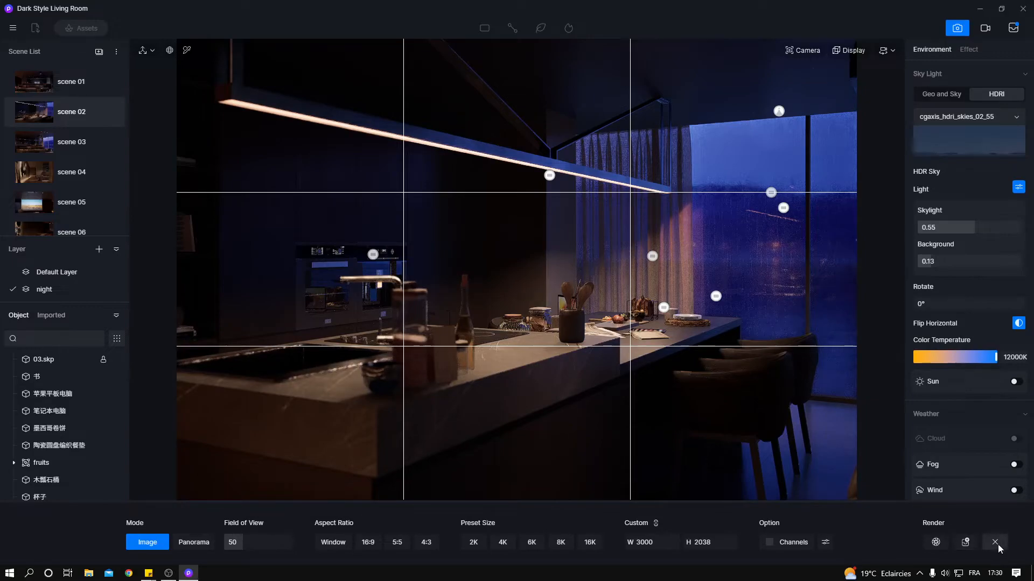
left_click(936, 546)
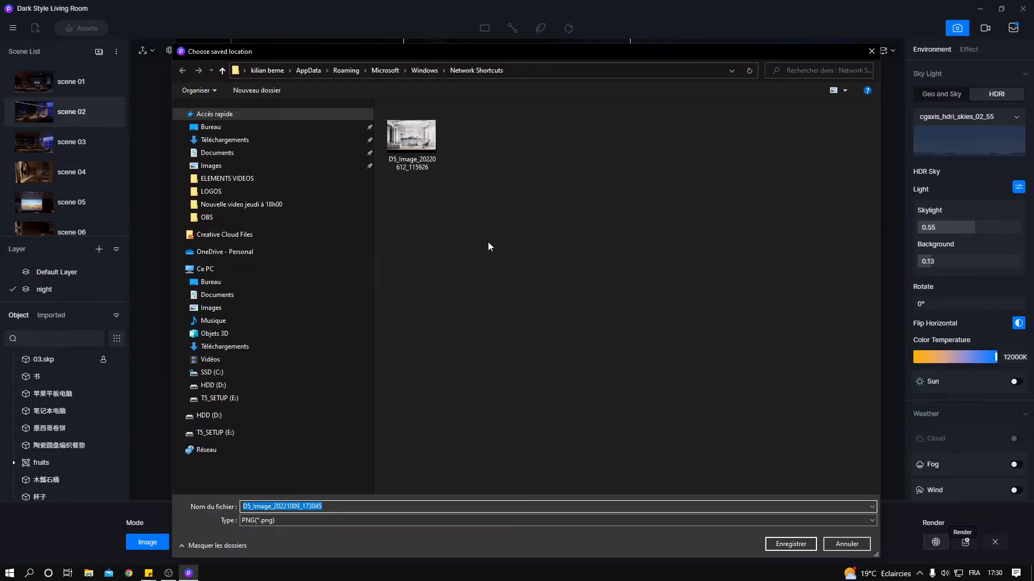
left_click(211, 128)
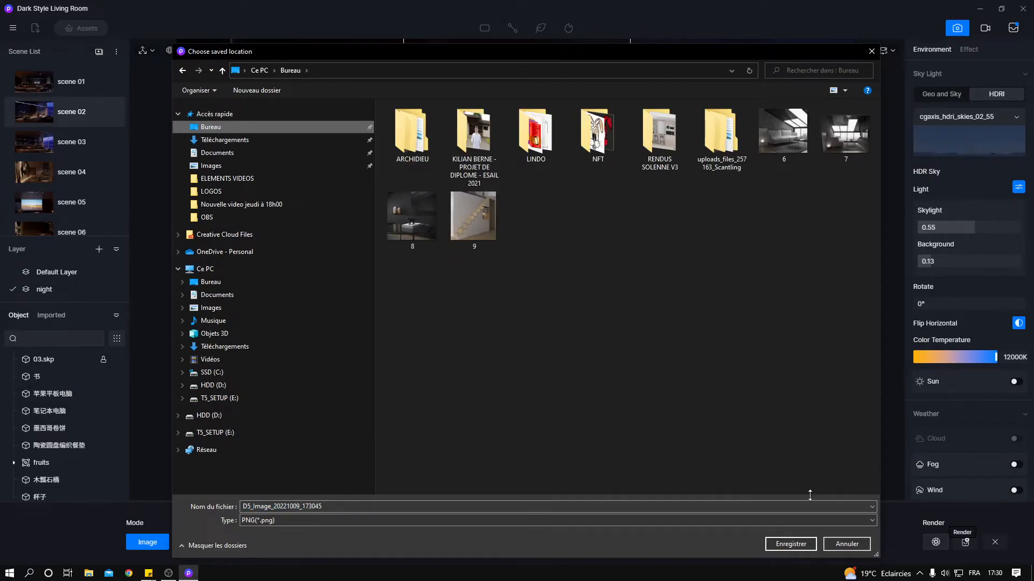
left_click(795, 545)
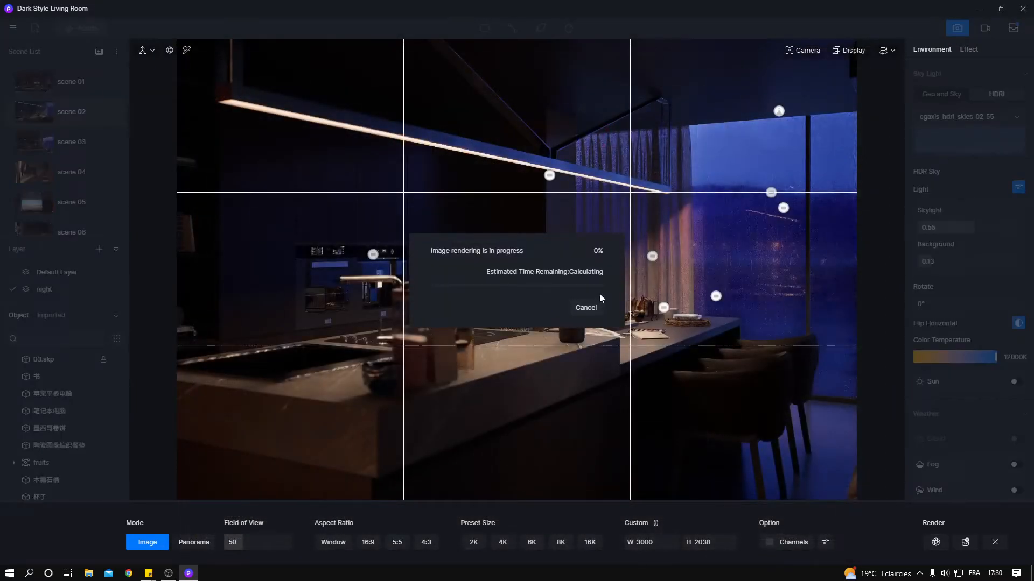
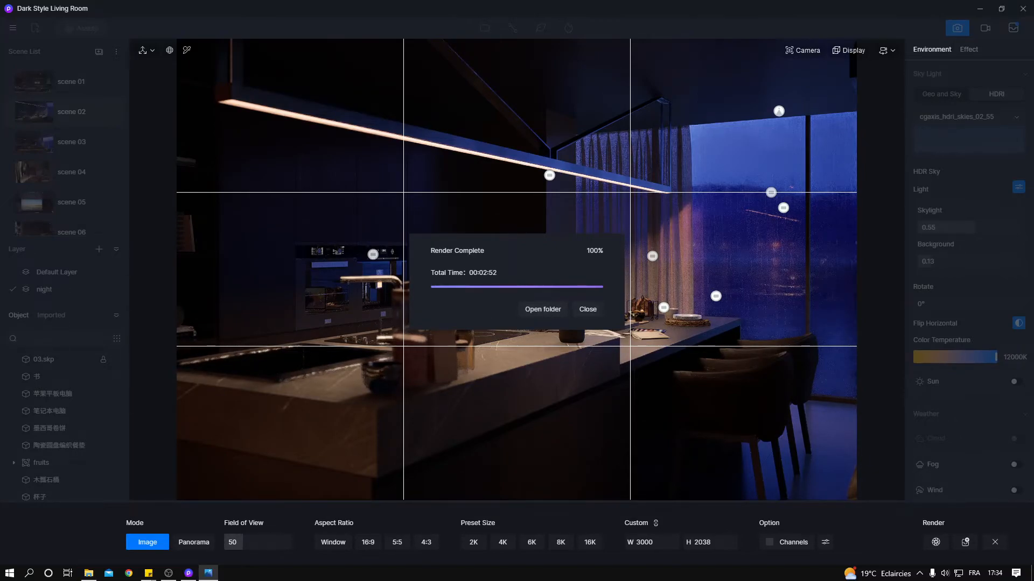
Step: Inspect the finished kitchen render up close, including the curtains and rainy window, and dismiss the completed-render message
double_click(594, 18)
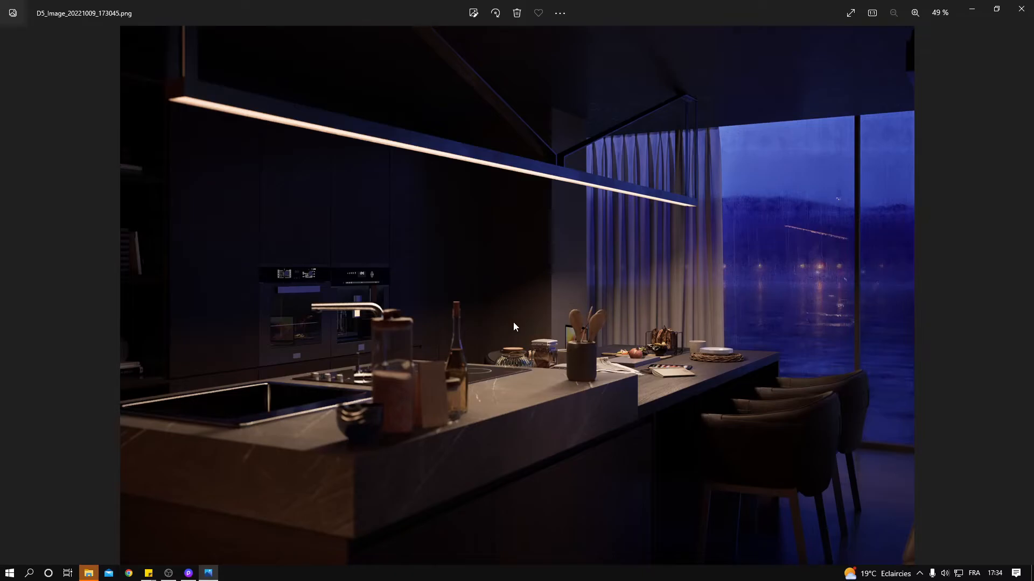
scroll(513, 324, "up", 1)
scroll(481, 350, "up", 2)
scroll(501, 344, "down", 3)
scroll(765, 231, "up", 5)
scroll(826, 341, "down", 3)
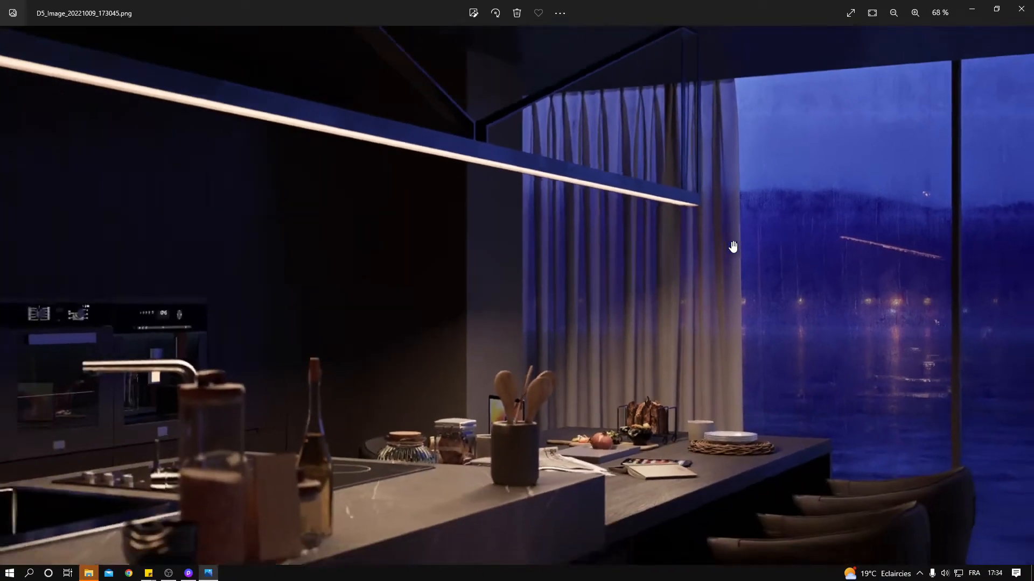
scroll(872, 331, "down", 2)
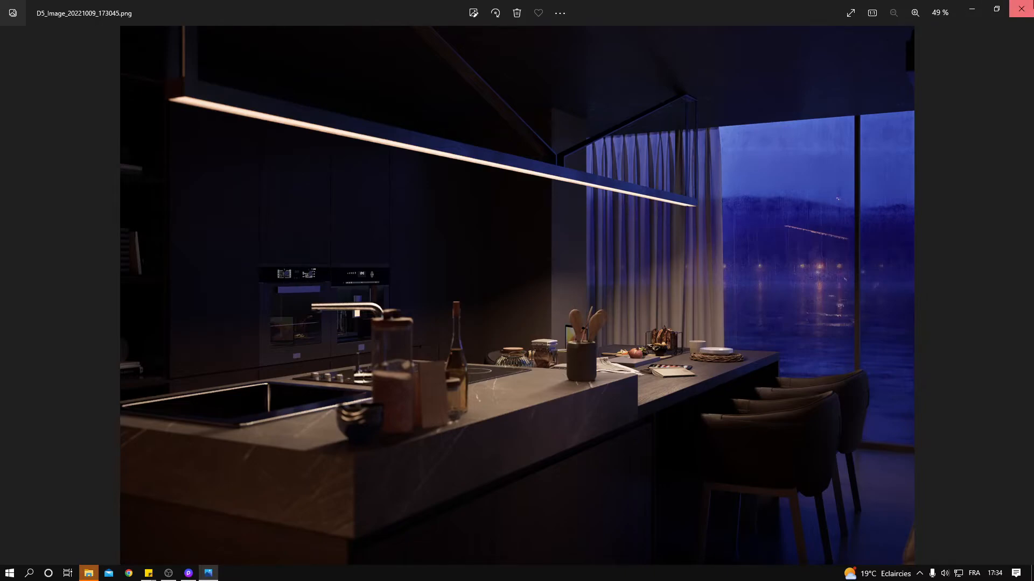
left_click(1021, 8)
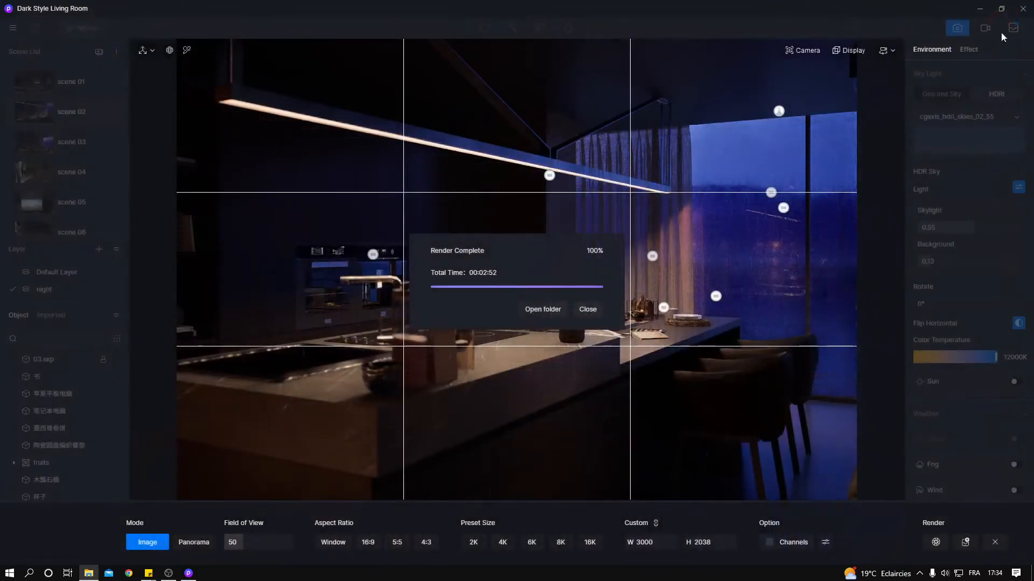
left_click(593, 309)
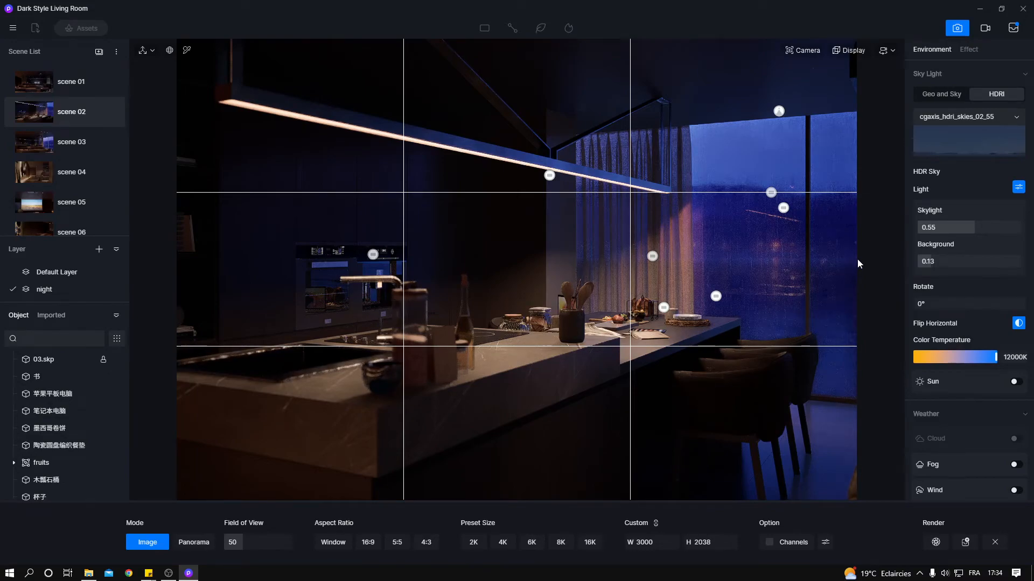
Step: Switch to video mode and preview the existing animation of clip 片段 1 for about six seconds
left_click(985, 28)
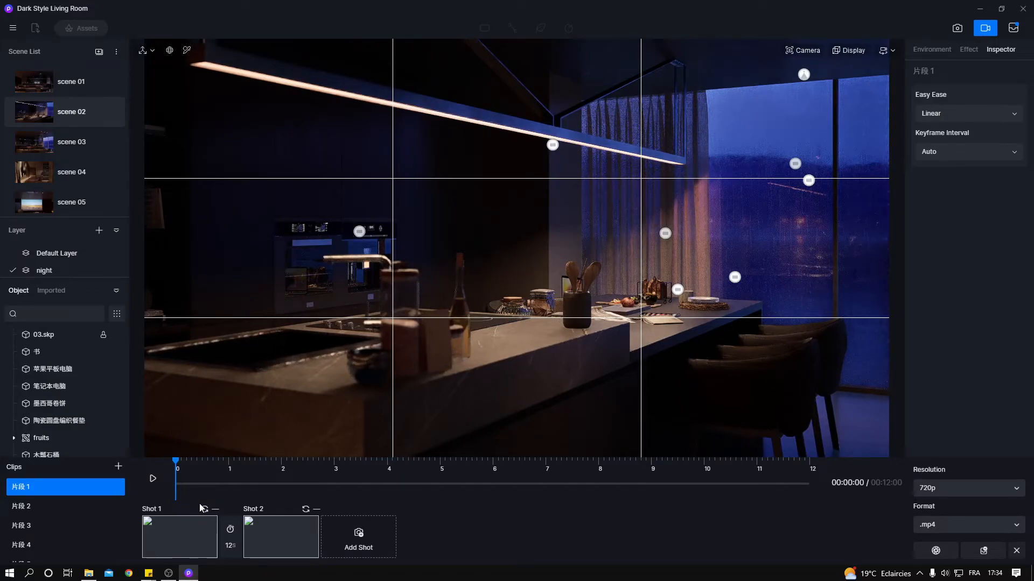
left_click(153, 480)
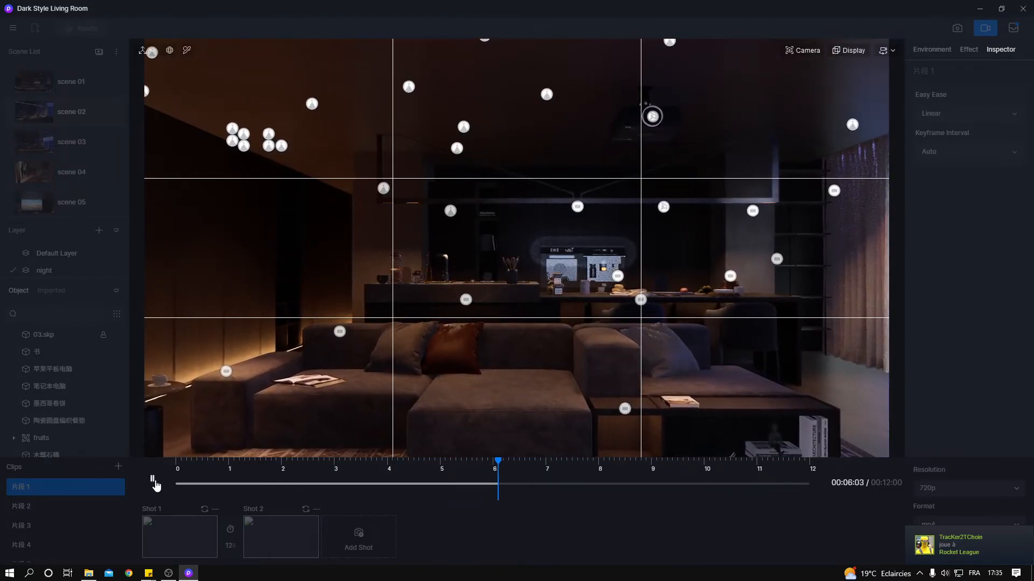
key("space")
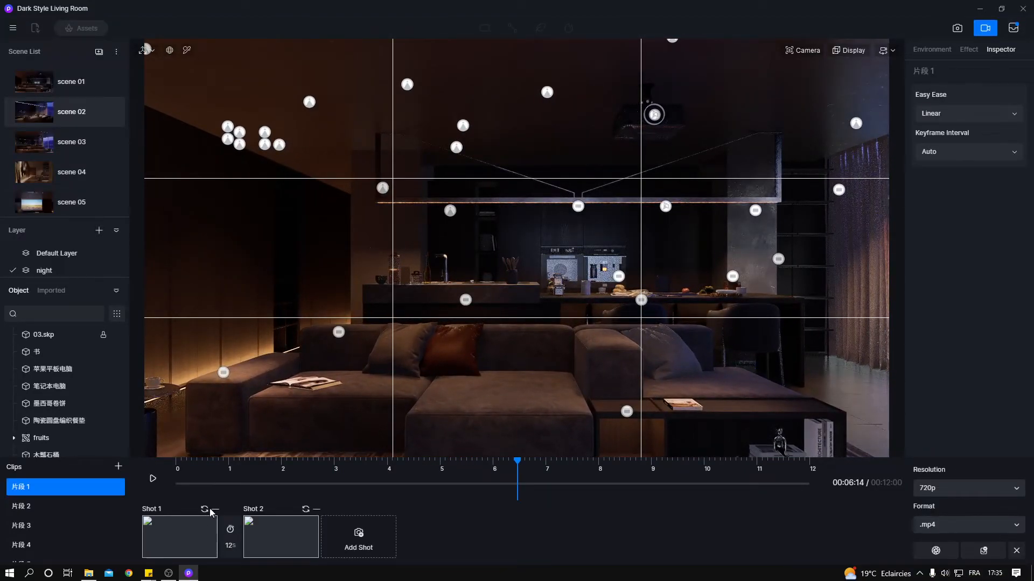
Step: Delete both existing shots of clip 片段 1 and add a new first shot facing the sofa with the kitchen behind
left_click(215, 509)
left_click(215, 509)
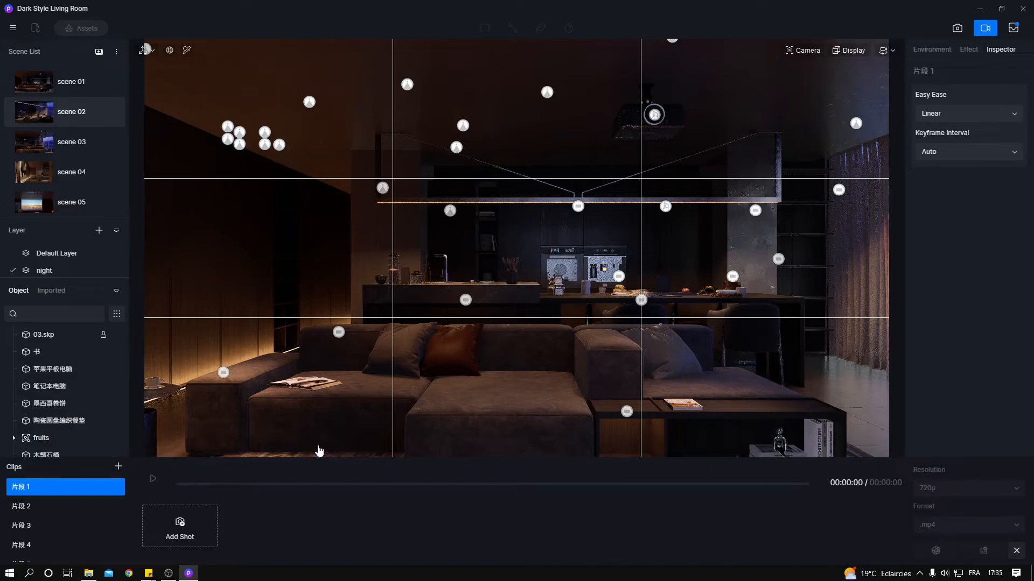
key("e")
key("e")
key("e")
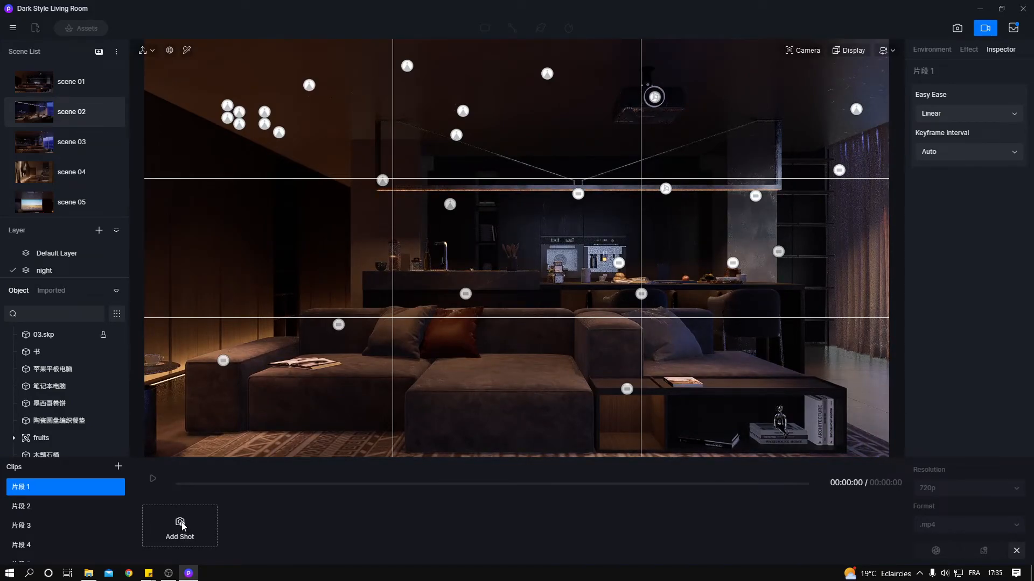
left_click(180, 523)
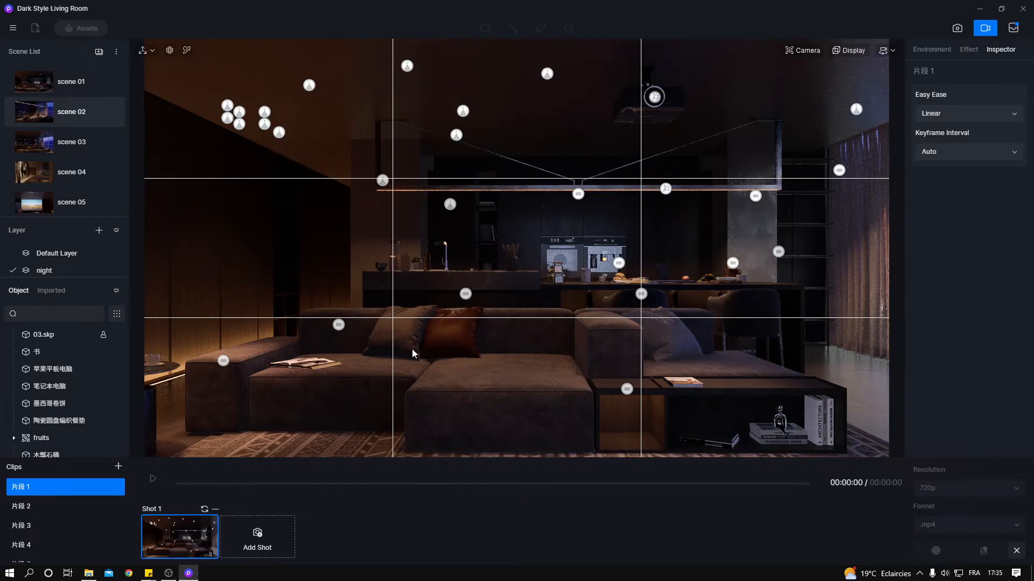
Step: Add a second shot from a closer camera position angled across the sofa toward the dining counter, and preview the camera movement
mouse_move(412, 352)
right_mouse_down()
mouse_move(428, 358)
mouse_move(418, 351)
right_mouse_up()
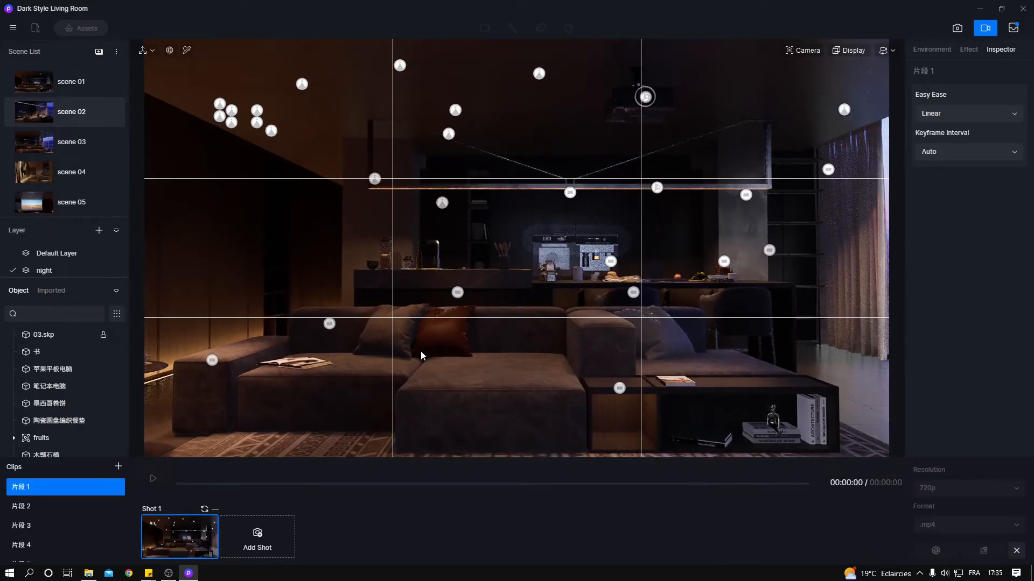
key("w")
key("d")
right_click_drag(570, 315, 167, 295)
right_click_drag(494, 298, 470, 297)
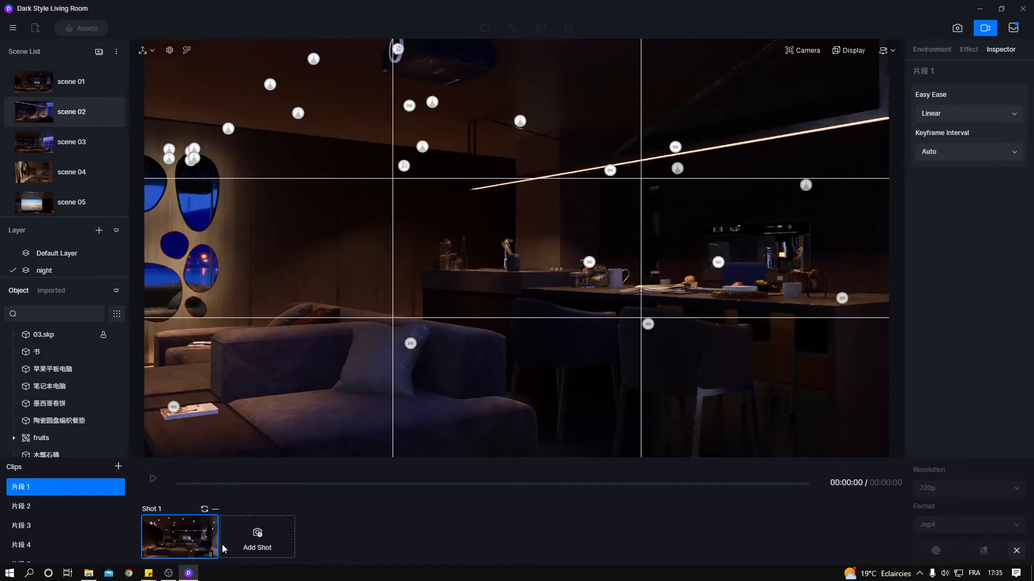
left_click(258, 536)
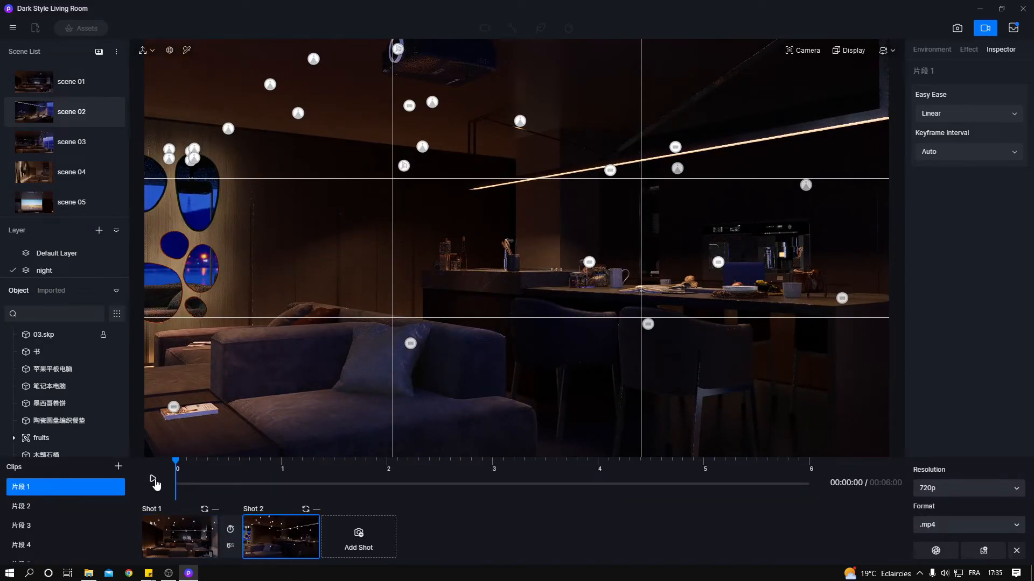
left_click(154, 481)
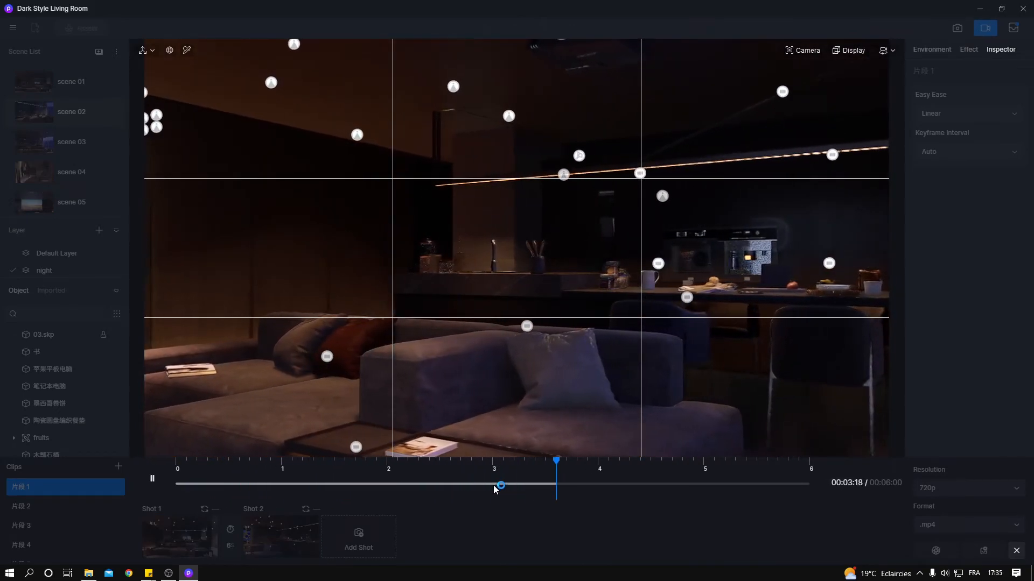
left_click(152, 480)
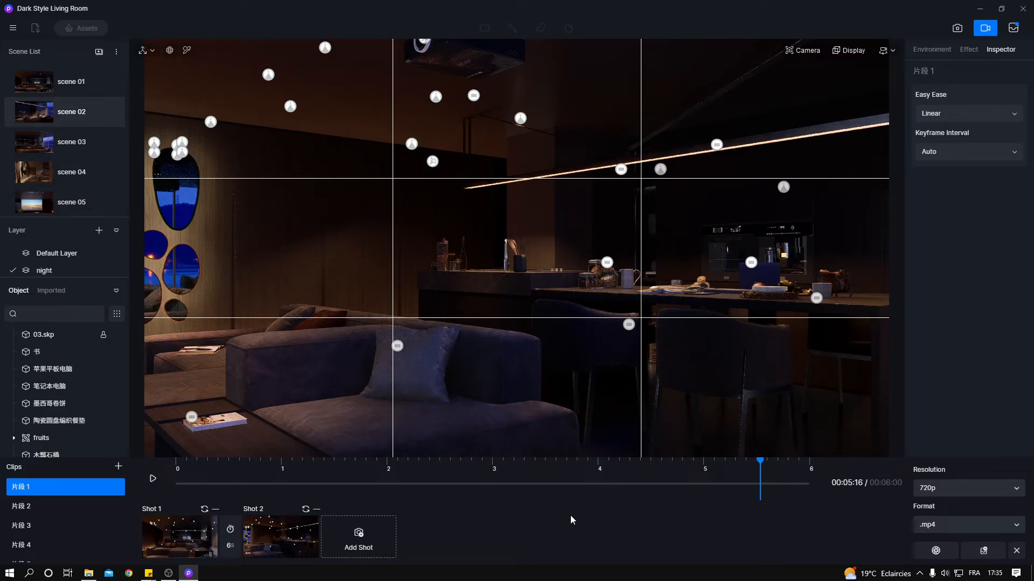
Step: Remove the pending image 图片.png from the render queue and close the queue
left_click(1013, 28)
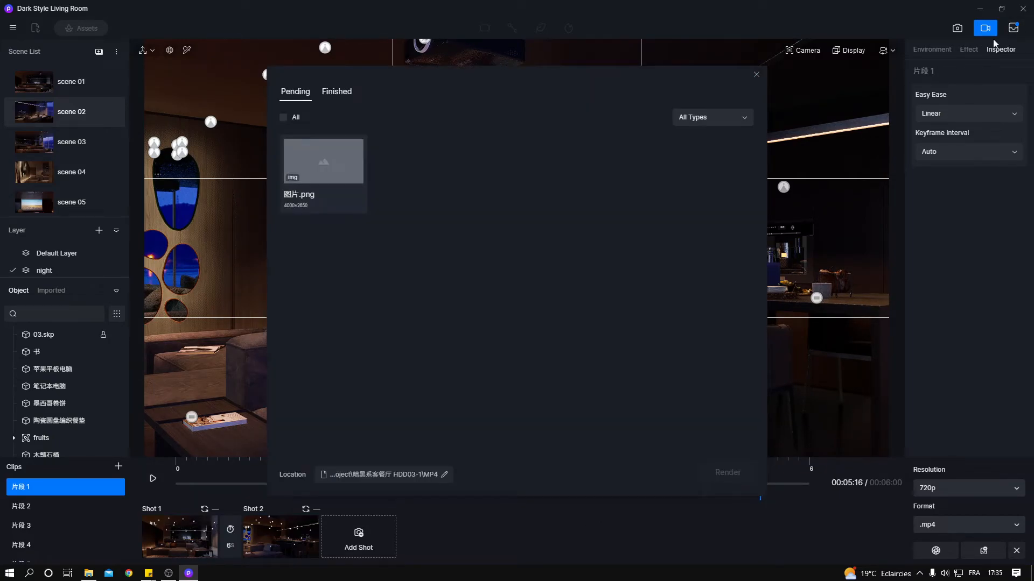
left_click(281, 117)
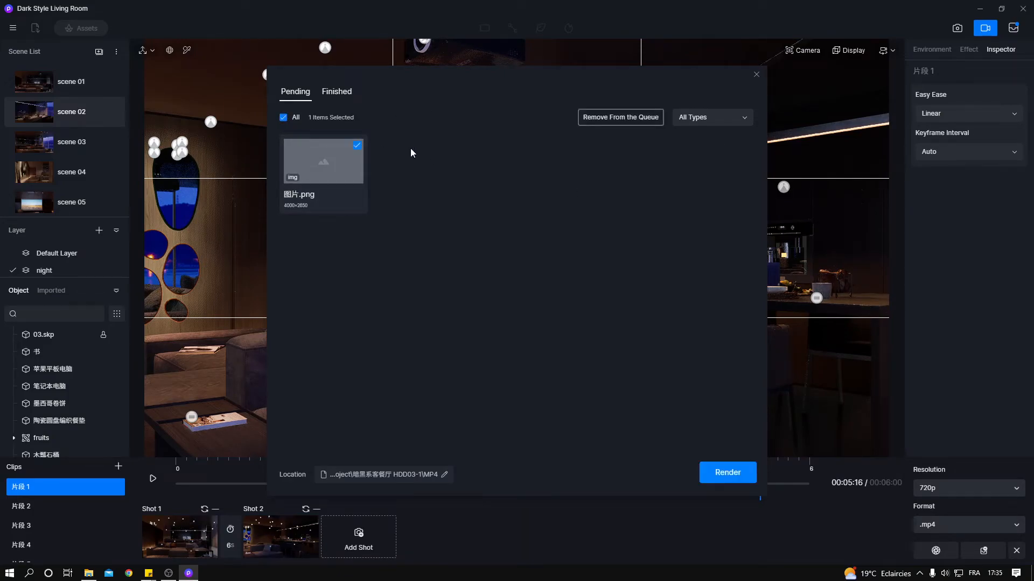
left_click(641, 118)
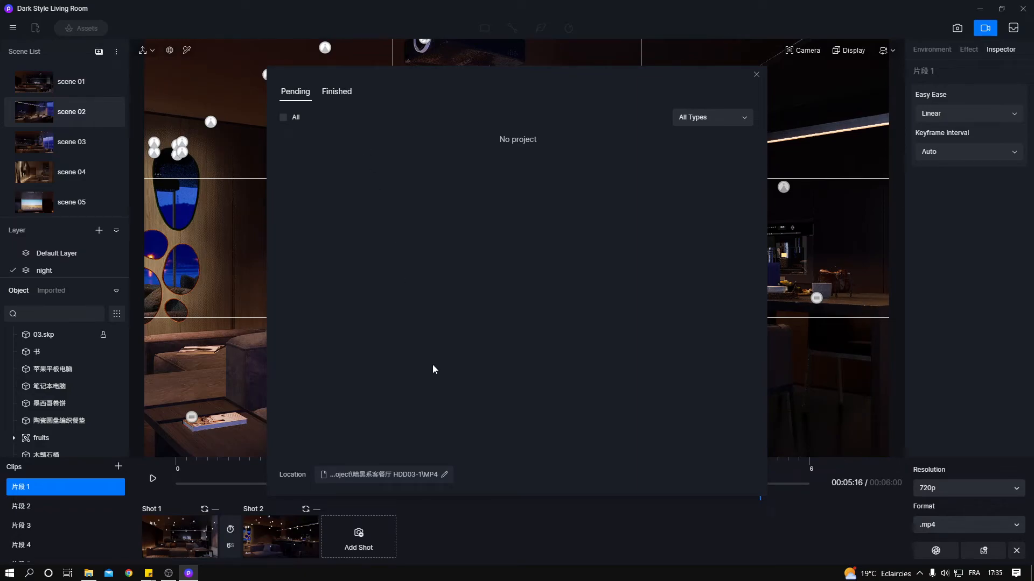
left_click(755, 76)
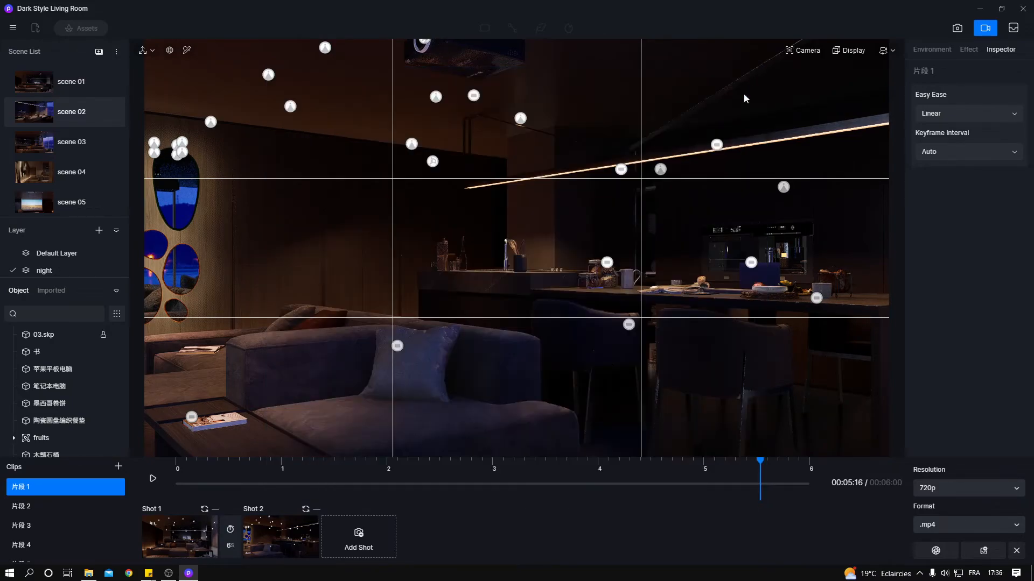
Step: Return to image mode, load scene 02, and add it to the render queue as a pending image
left_click(958, 29)
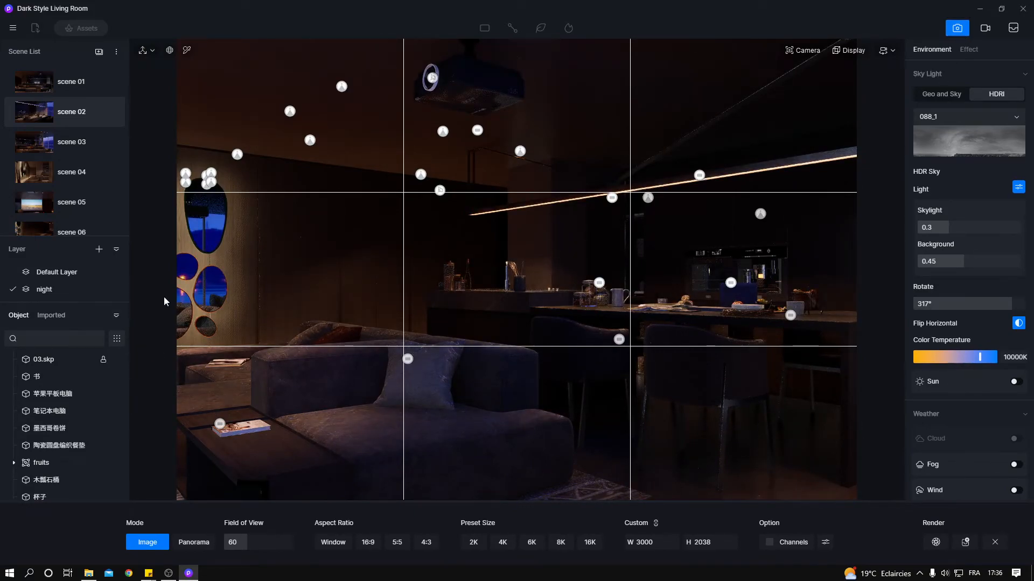
left_click(34, 115)
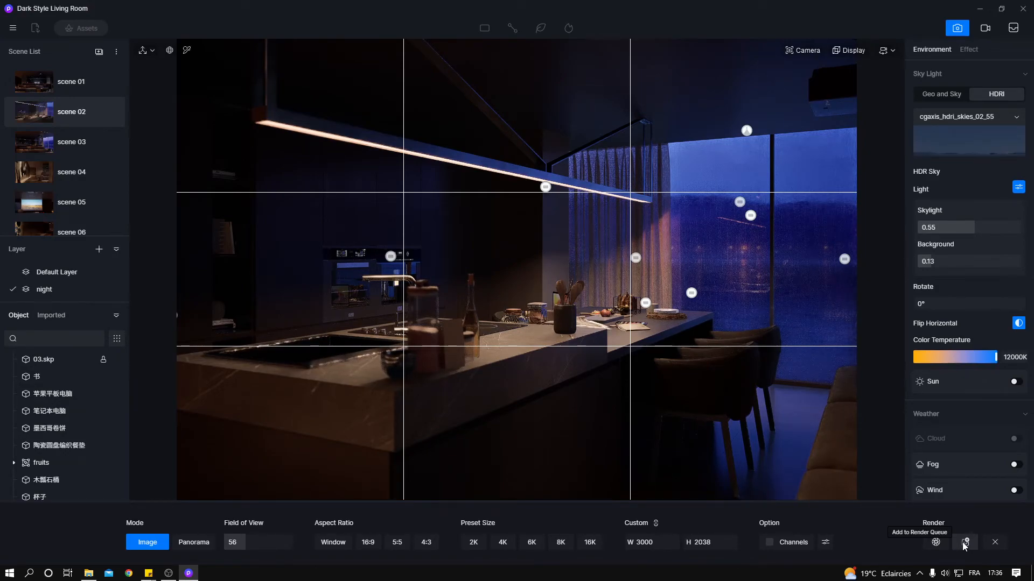
left_click(964, 544)
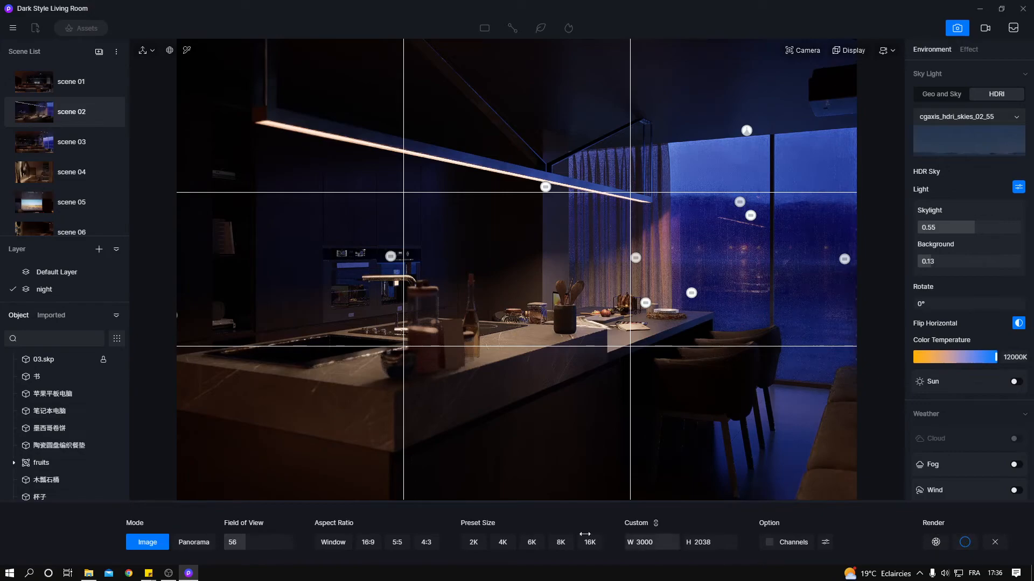
left_click(1013, 29)
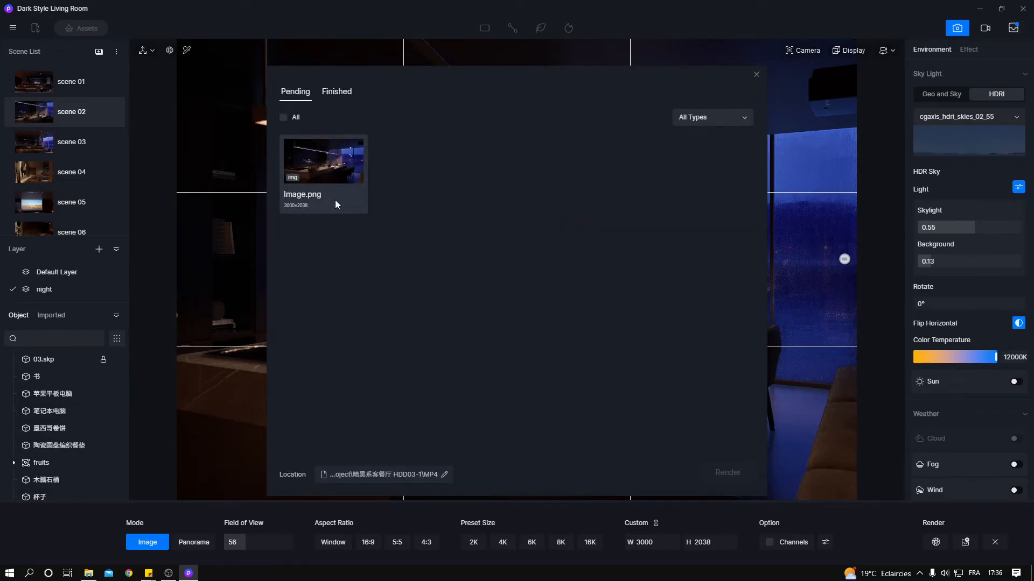
left_click(756, 74)
Step: Add scene 03 to the render queue and select all pending images without starting the render
left_click(72, 142)
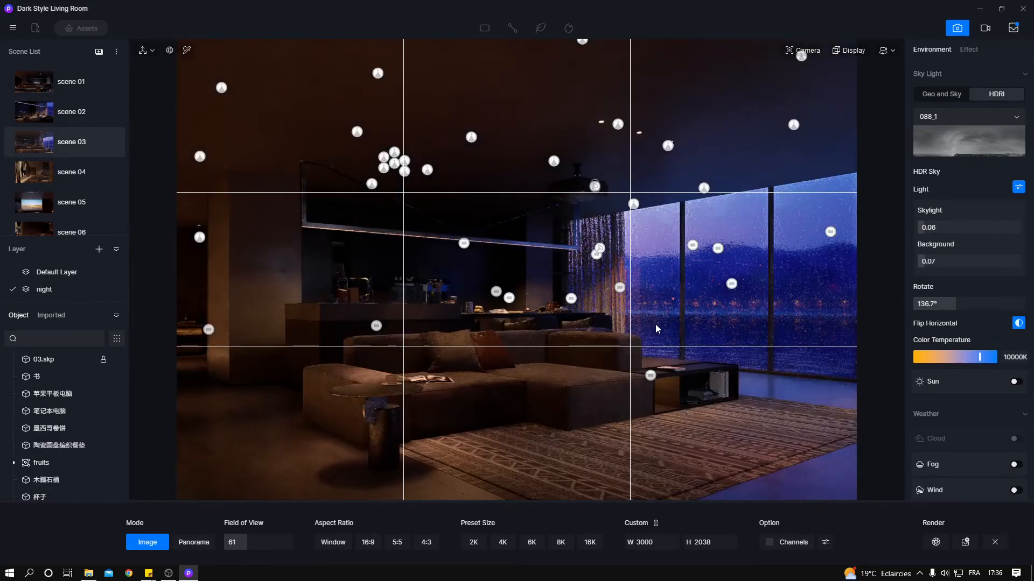
left_click(965, 542)
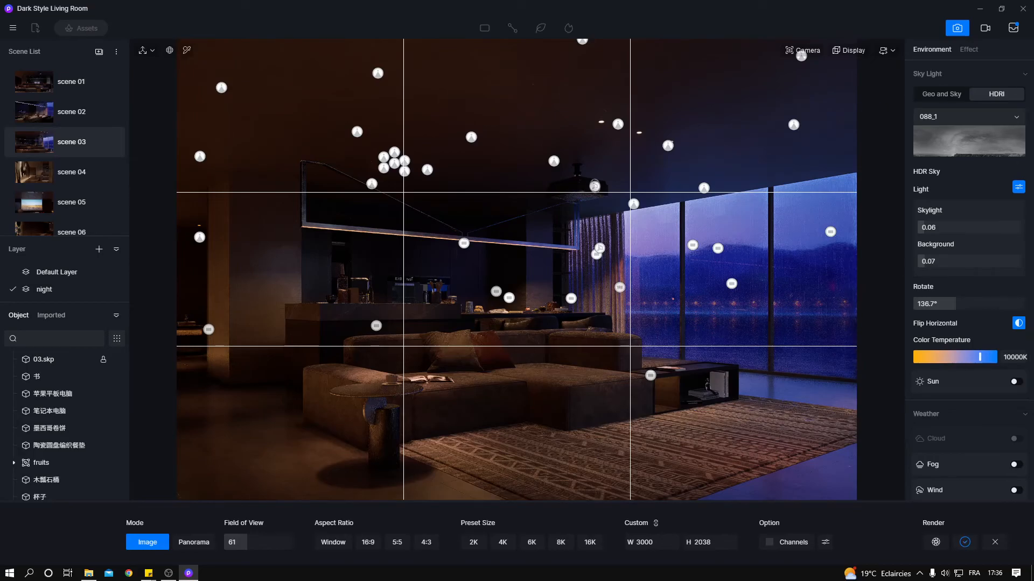
left_click(1013, 27)
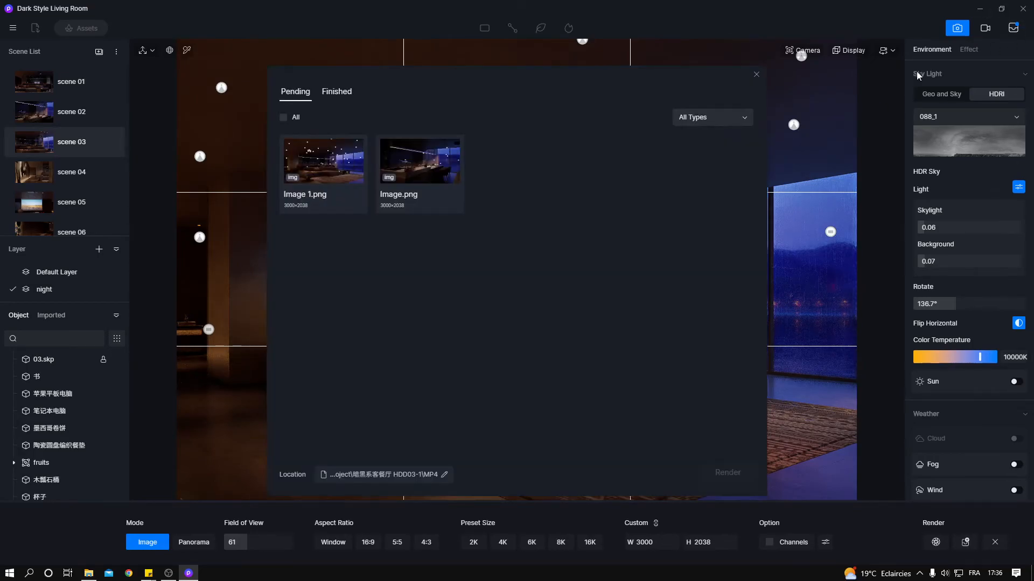
left_click(283, 117)
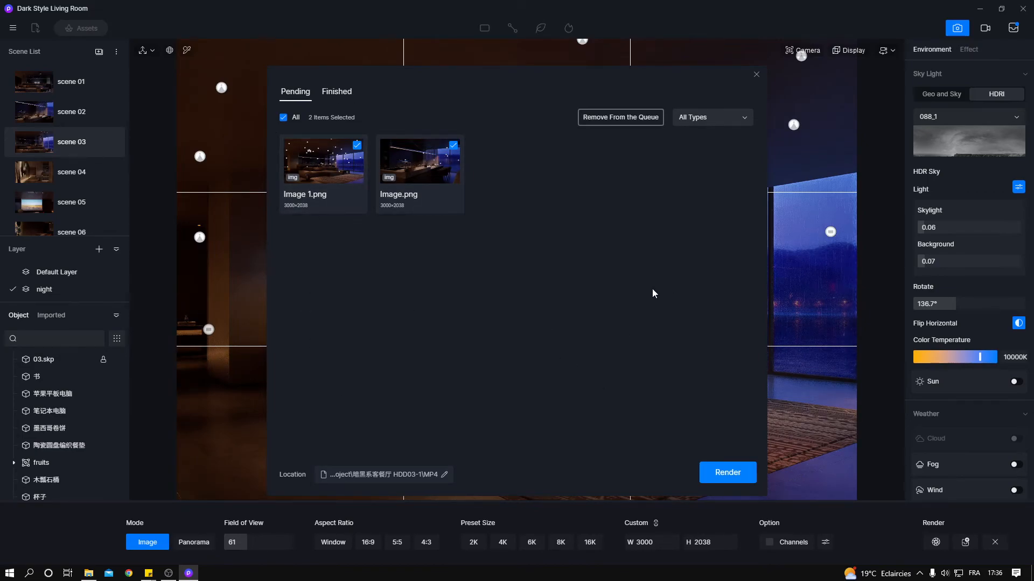
left_click(755, 75)
right_click_drag(673, 333, 540, 339)
key("d")
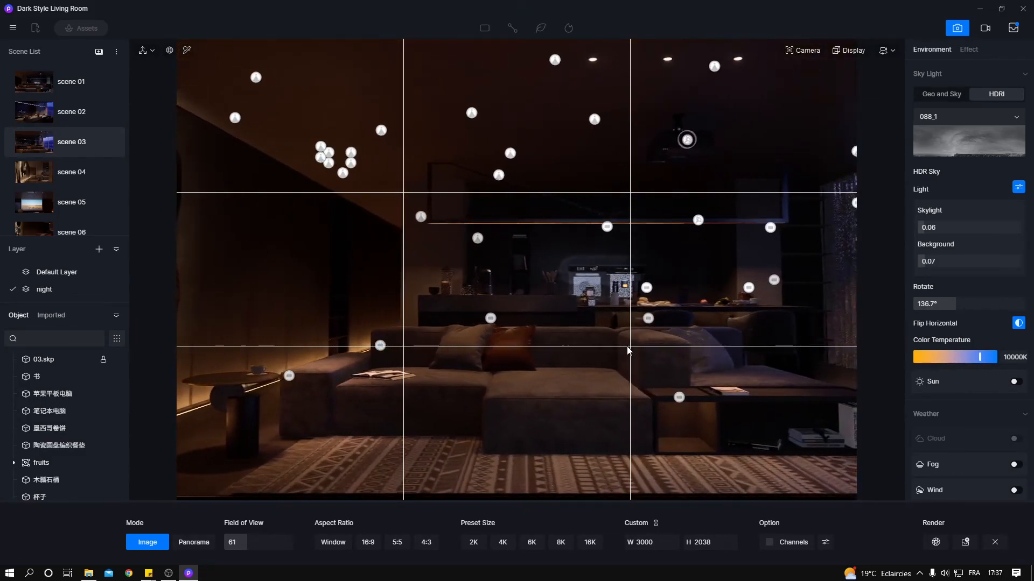
key("s")
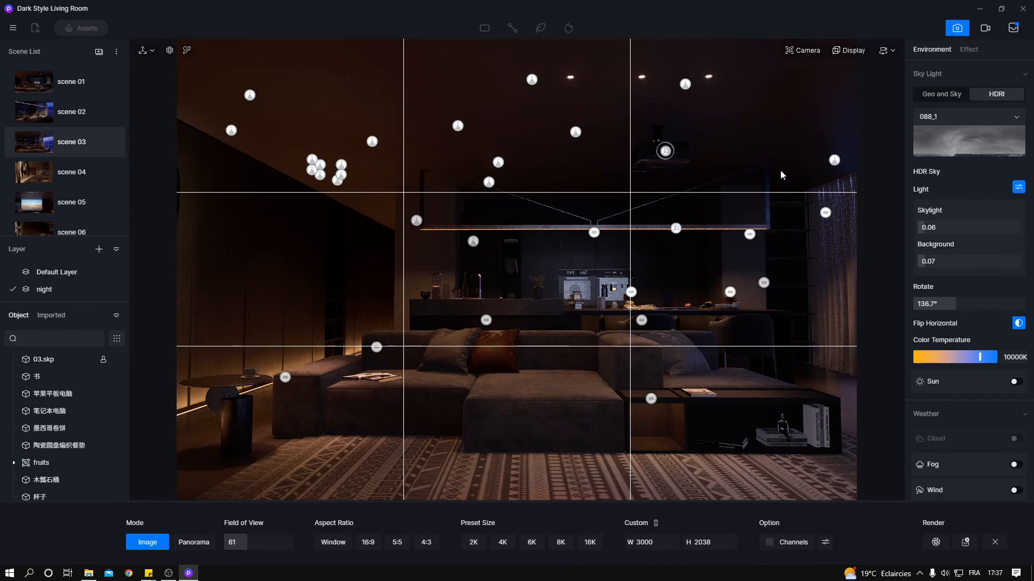
key("d")
right_click_drag(523, 334, 534, 356)
key("q")
key("s")
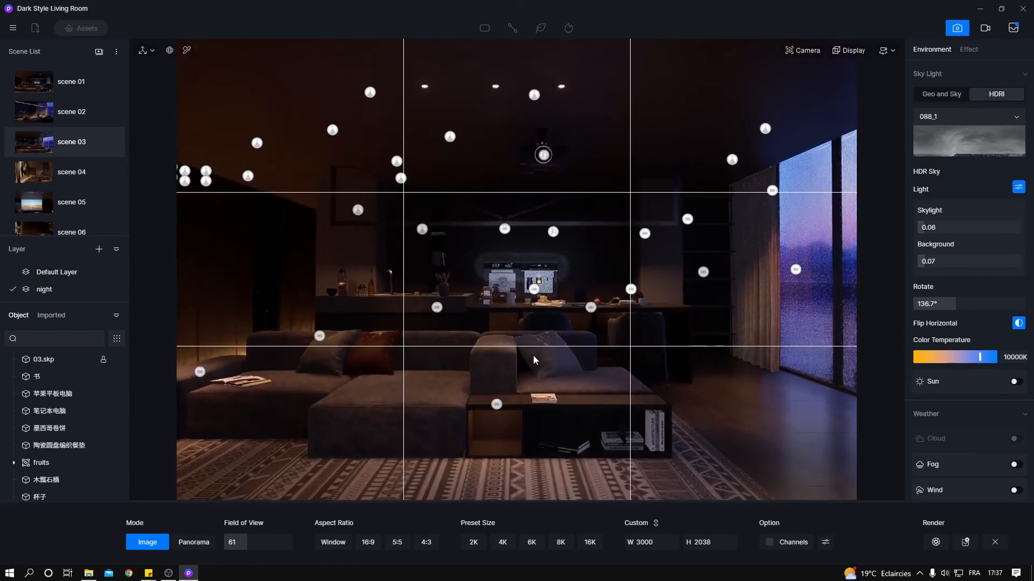